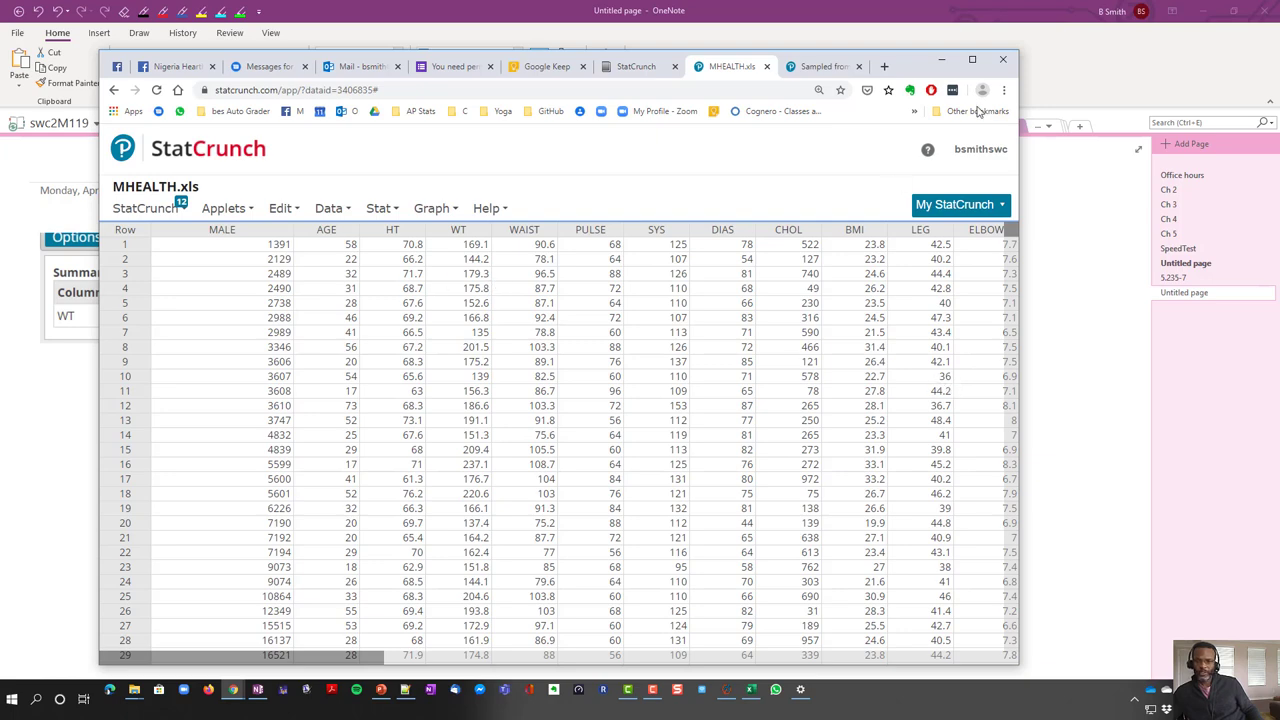
Maximize the StatCrunch browser window and review the WT column of the MHEALTH.xls data from first to last row
{"action": "left_click", "coordinate": [971, 59]}
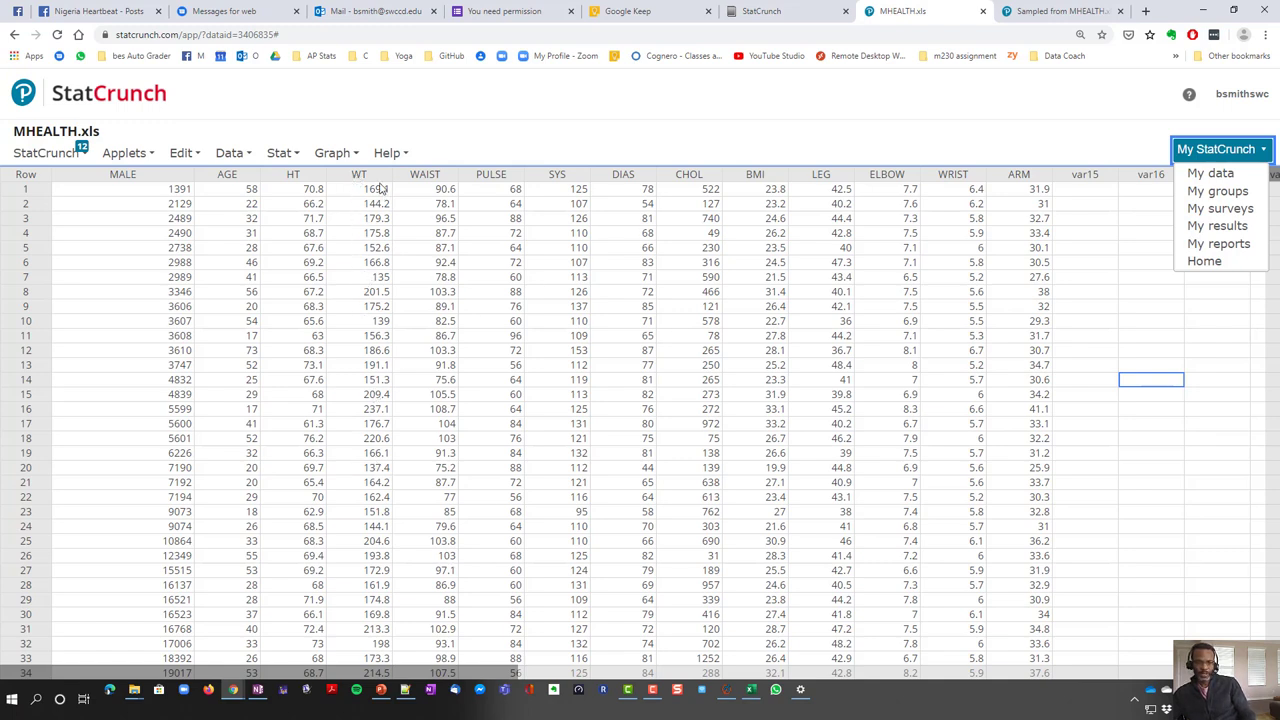
{"action": "left_click", "coordinate": [365, 290]}
{"action": "scroll", "coordinate": [365, 440], "scroll_direction": "down", "scroll_amount": 2}
{"action": "scroll", "coordinate": [365, 440], "scroll_direction": "down", "scroll_amount": 2}
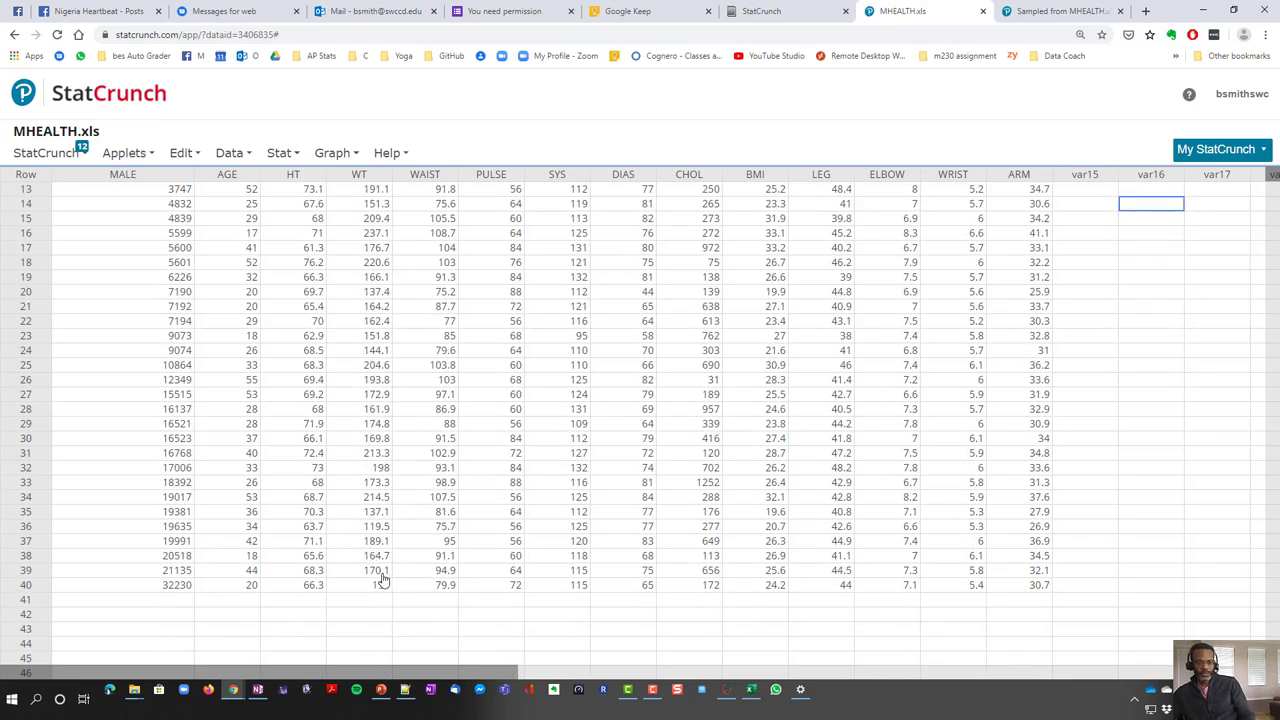
{"action": "scroll", "coordinate": [375, 265], "scroll_direction": "up", "scroll_amount": 4}
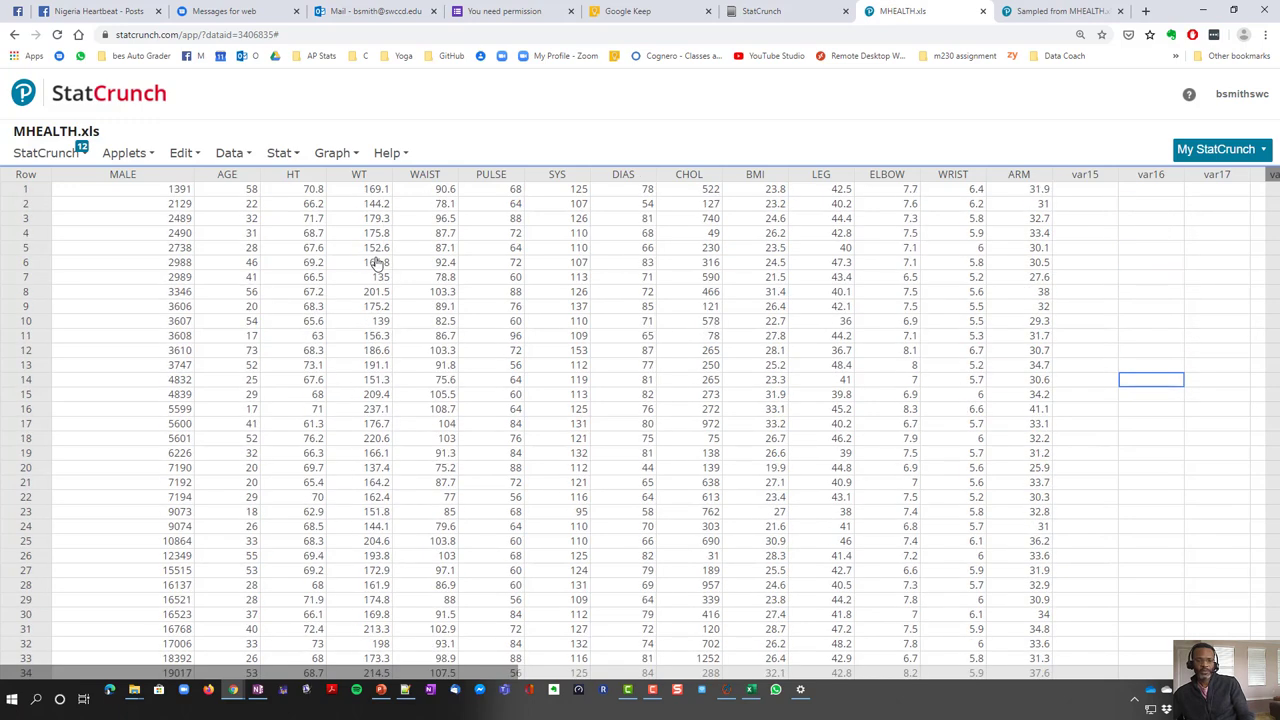
Switch to the OneNote page and examine the summary statistics table for all WT values
{"action": "key", "text": "super+Tab"}
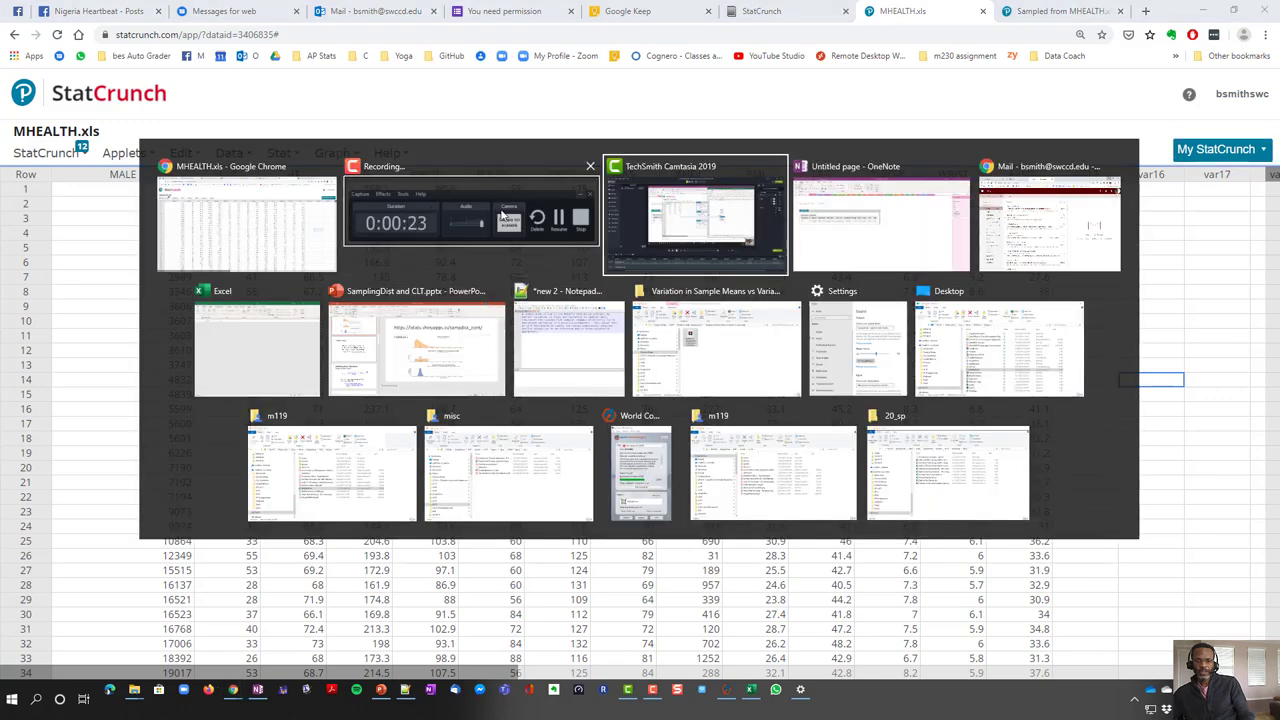
{"action": "left_click", "coordinate": [880, 222]}
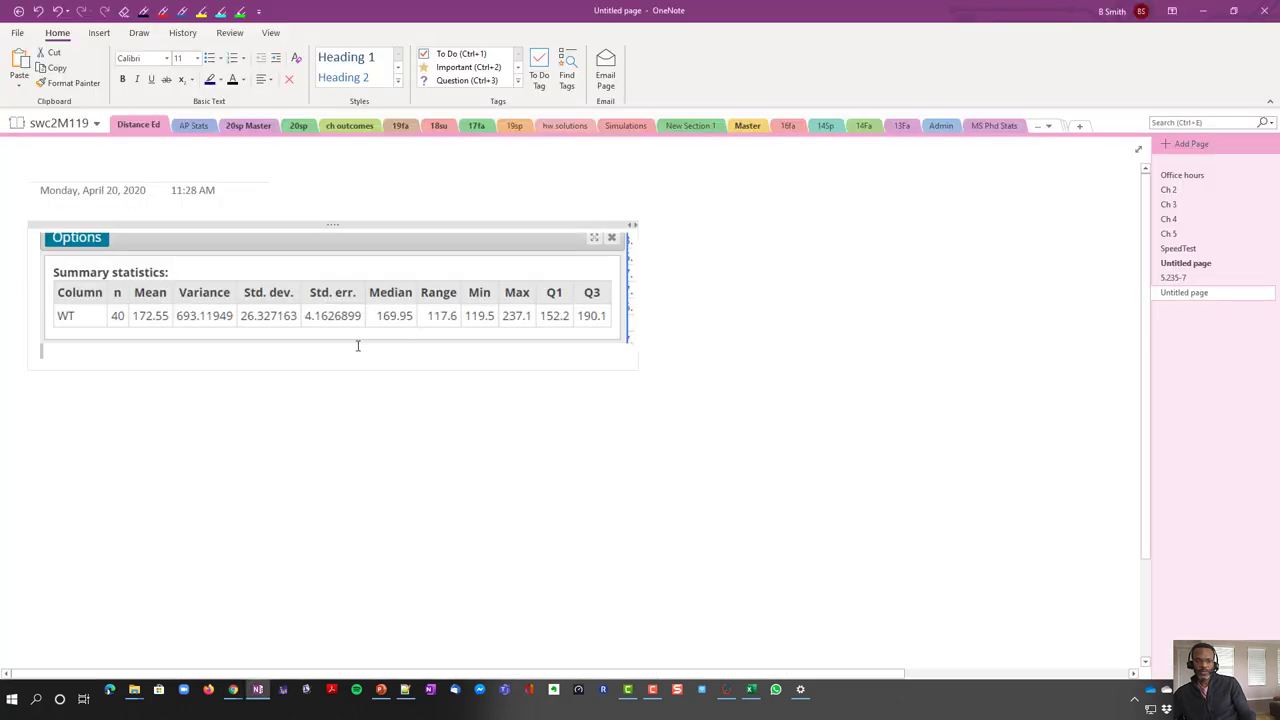
{"action": "left_click", "coordinate": [114, 315]}
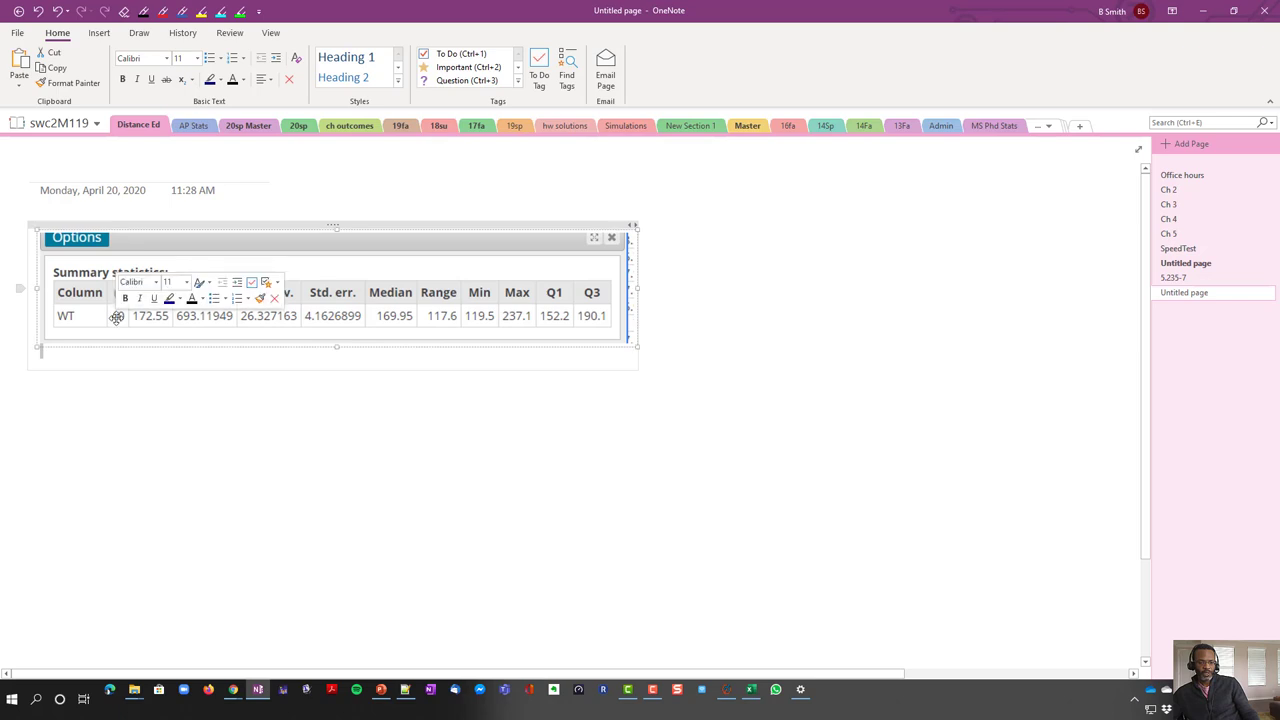
{"action": "left_click", "coordinate": [155, 369]}
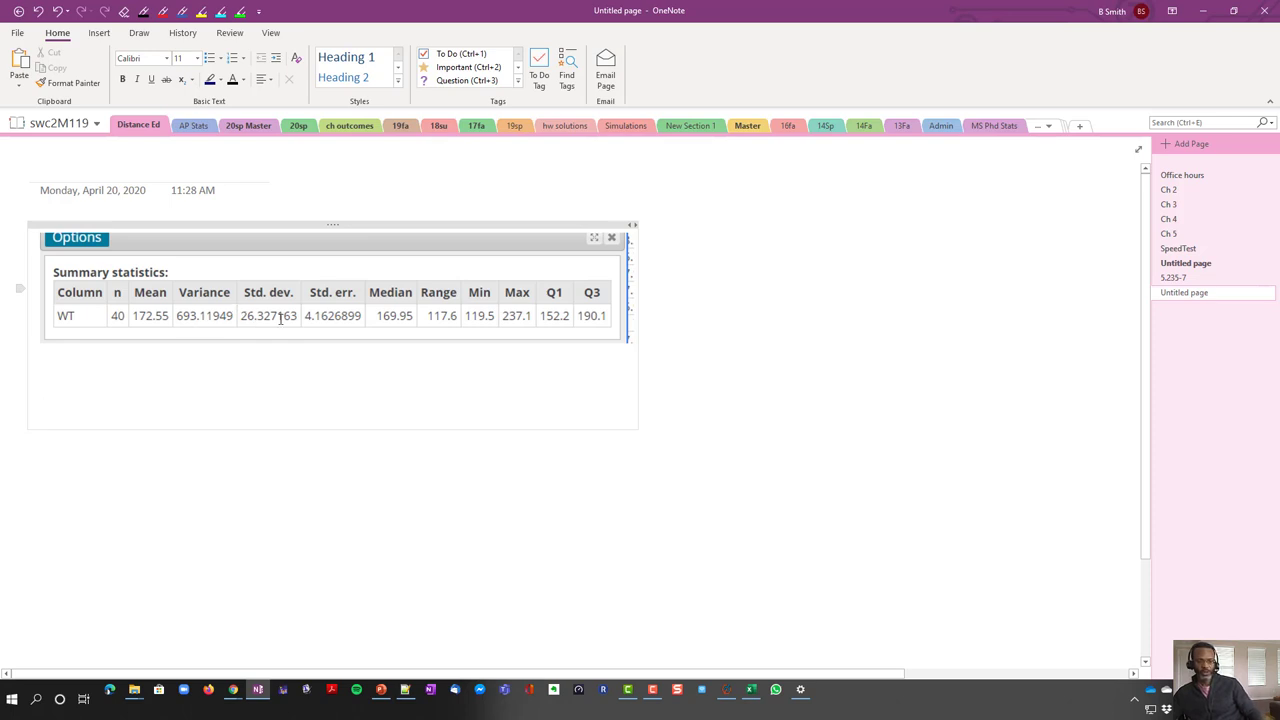
Return to the MHEALTH.xls data in StatCrunch and look through the available statistics and graph commands
{"action": "key", "text": "alt+Tab"}
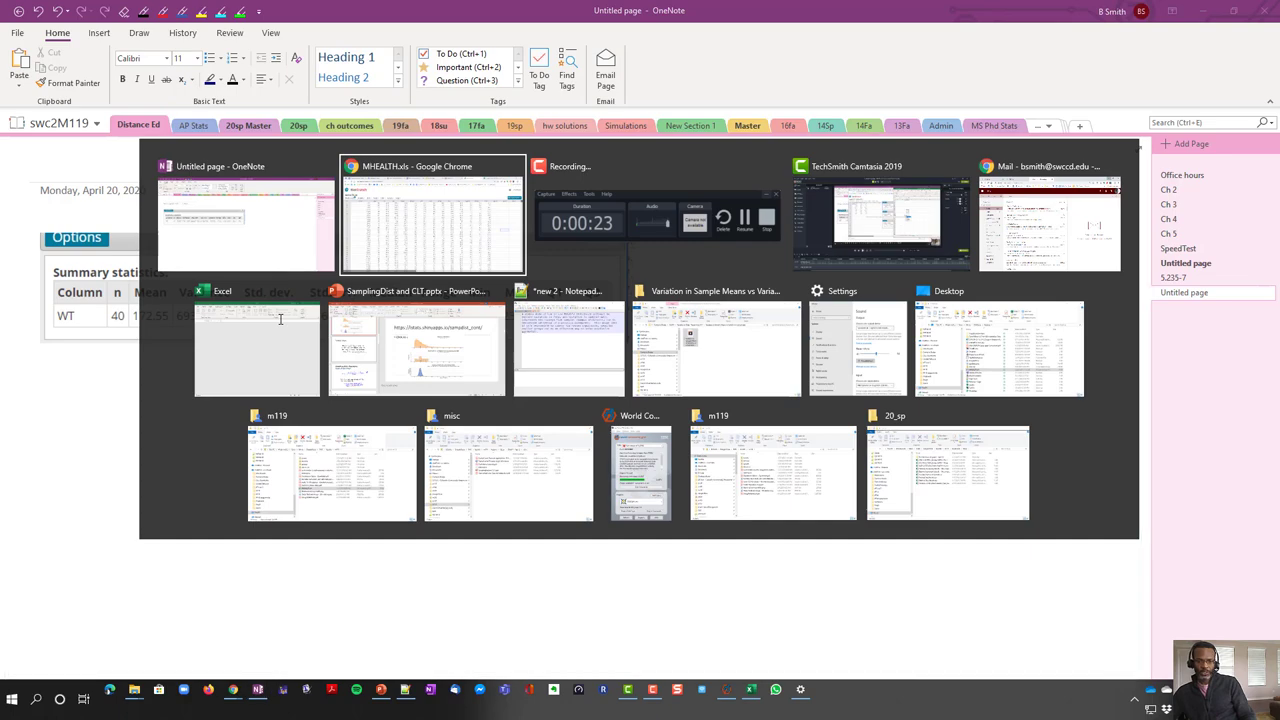
{"action": "scroll", "coordinate": [281, 319], "scroll_direction": "down", "scroll_amount": 1}
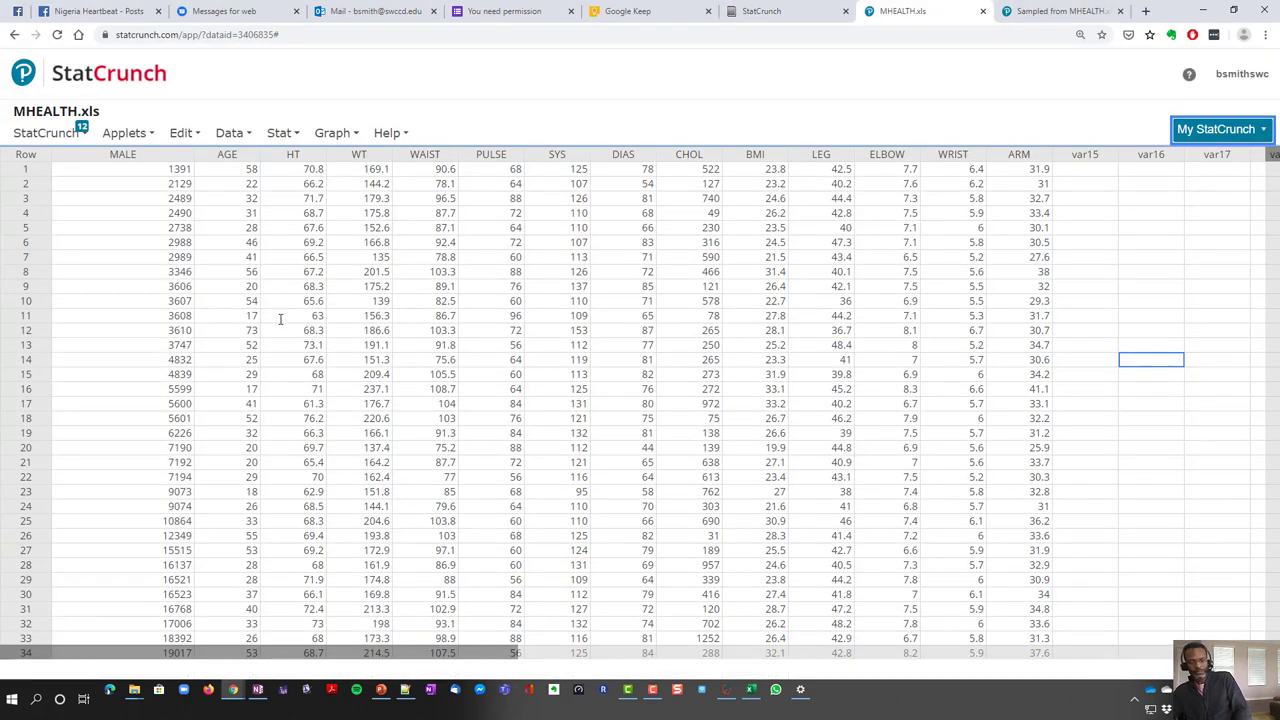
{"action": "left_click", "coordinate": [279, 131]}
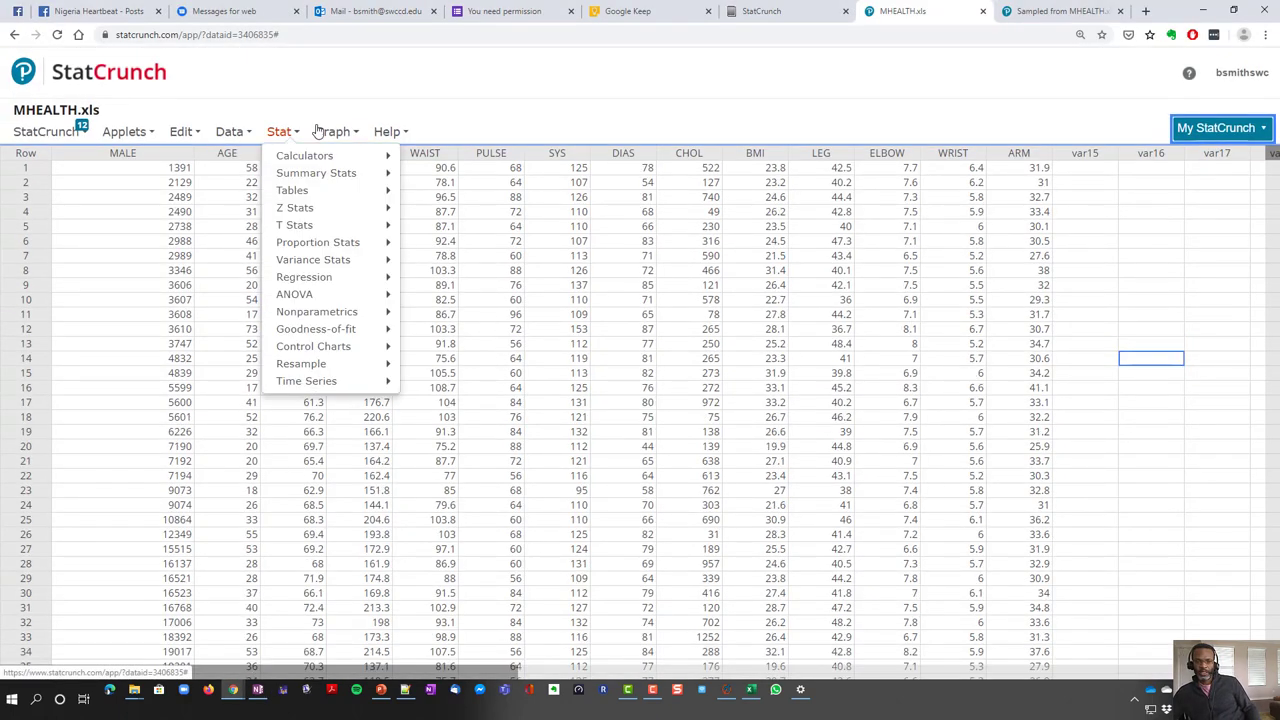
{"action": "left_click", "coordinate": [330, 131]}
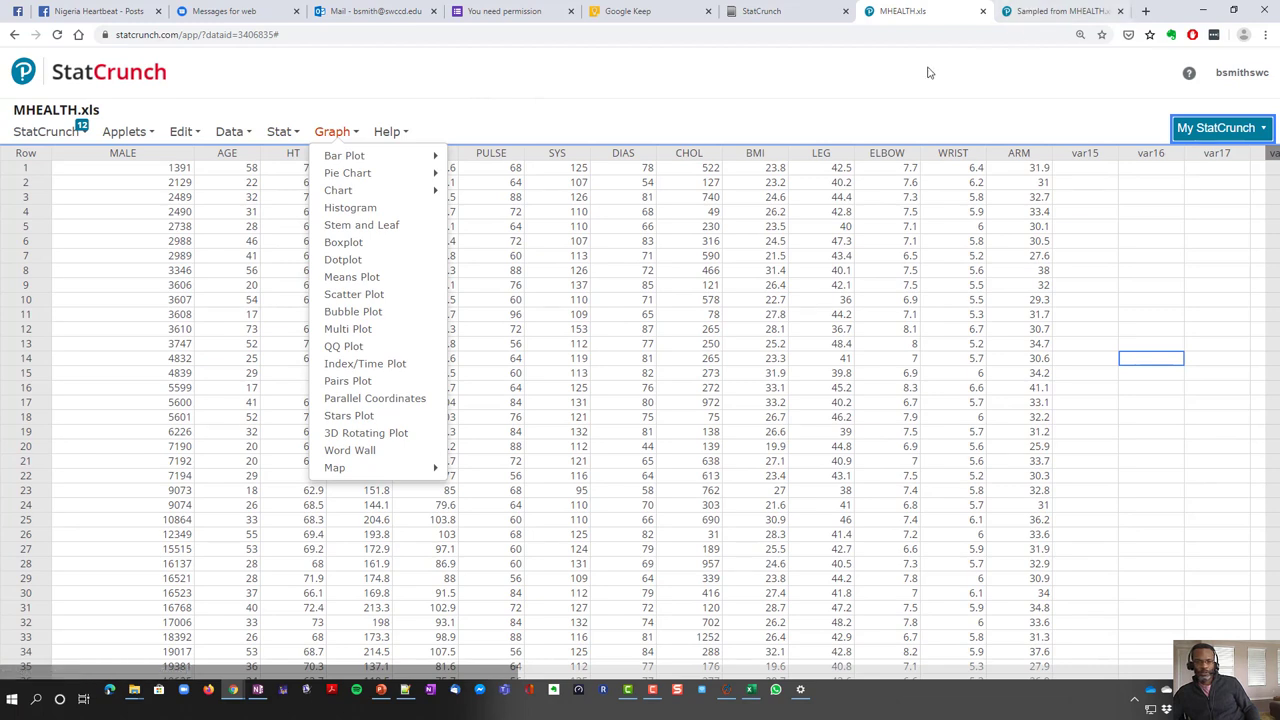
{"action": "left_click", "coordinate": [879, 73]}
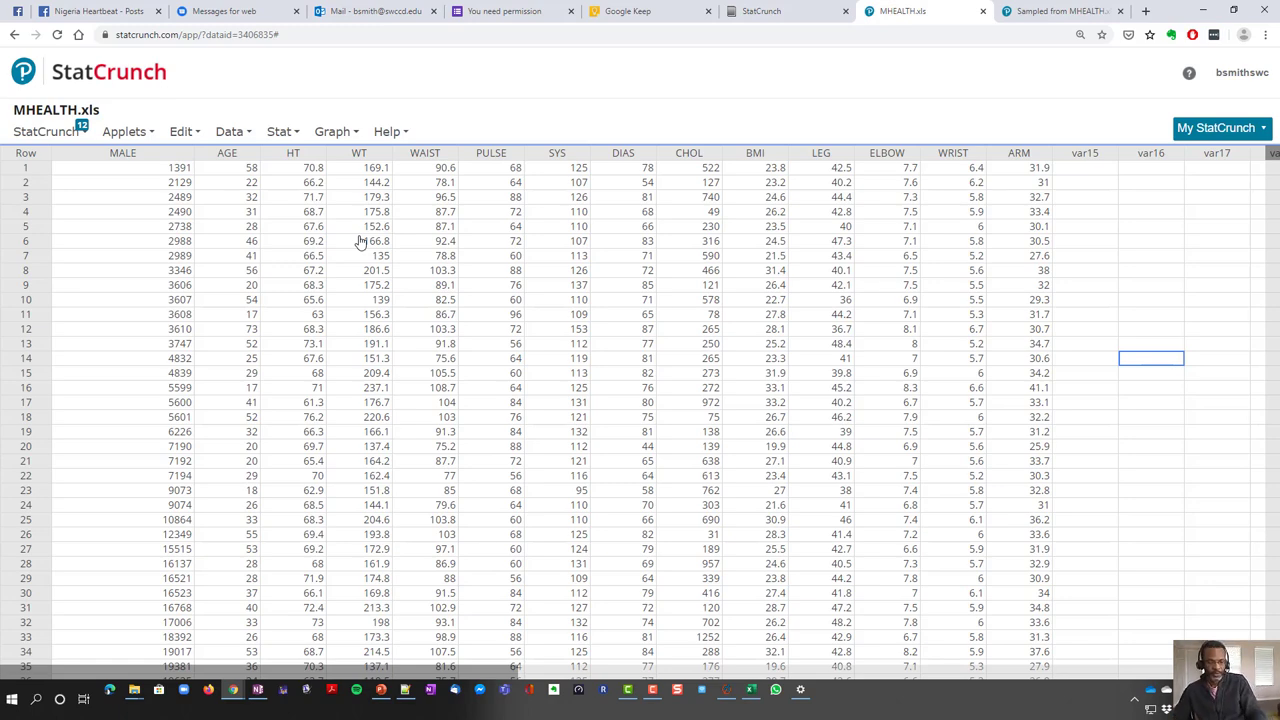
{"action": "key", "text": "alt+Tab"}
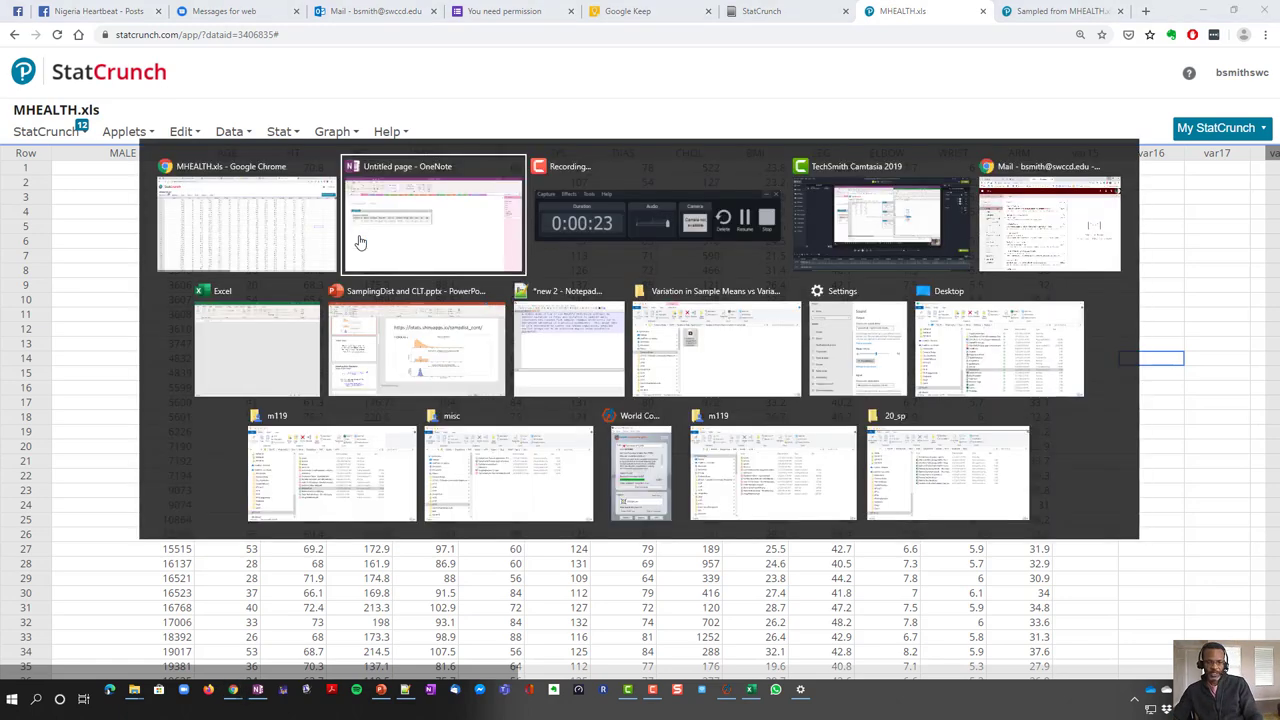
{"action": "key", "text": "alt+Tab"}
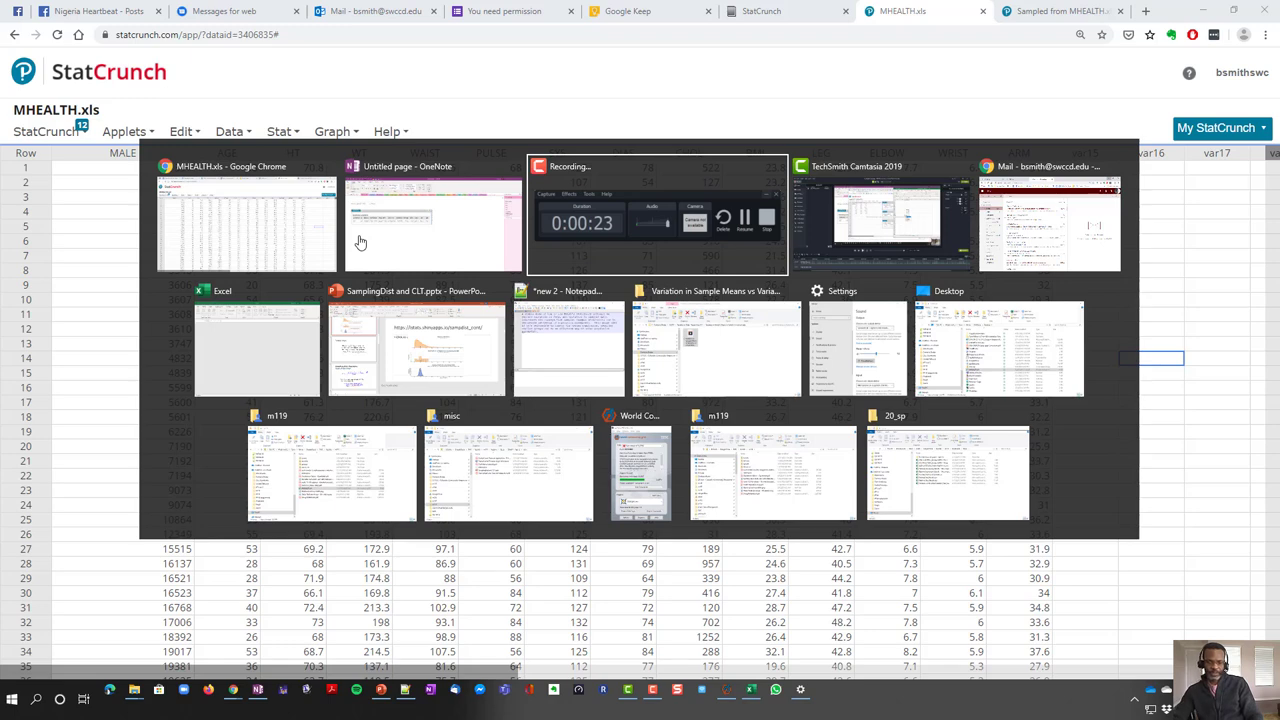
{"action": "key", "text": "alt+shift+Tab"}
{"action": "key", "text": "alt+shift+Tab"}
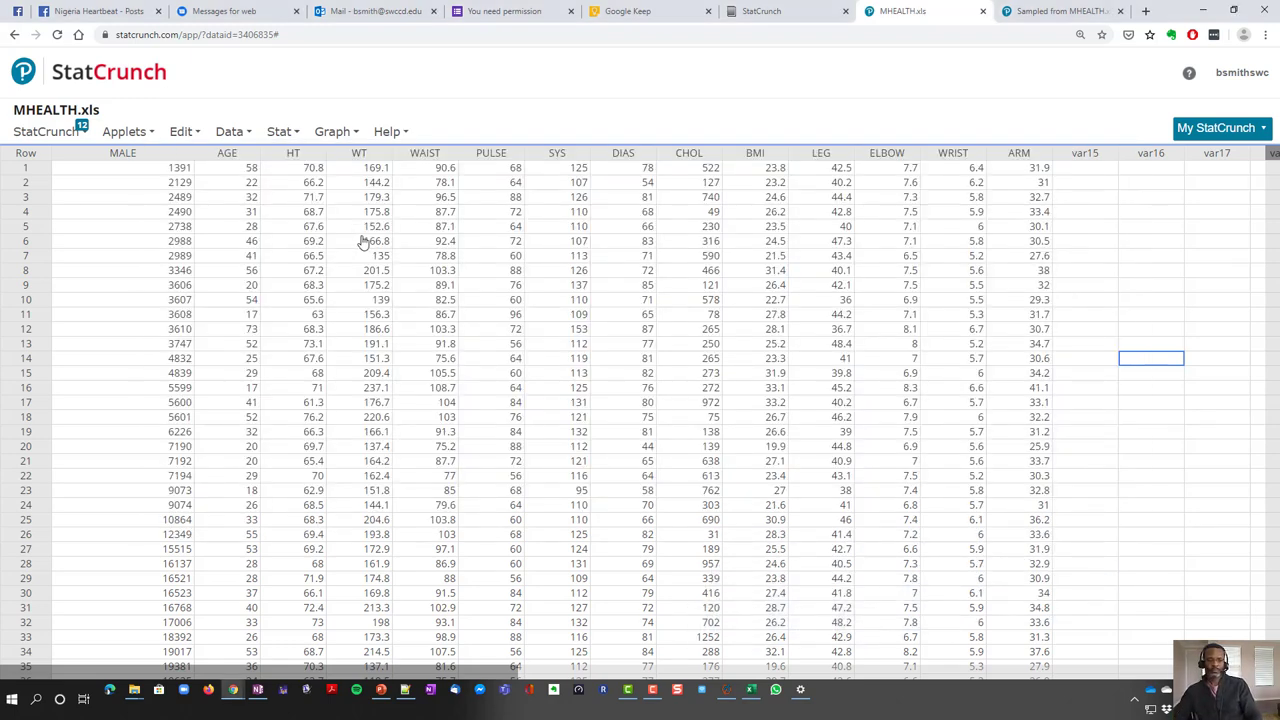
{"action": "key", "text": "alt+Tab"}
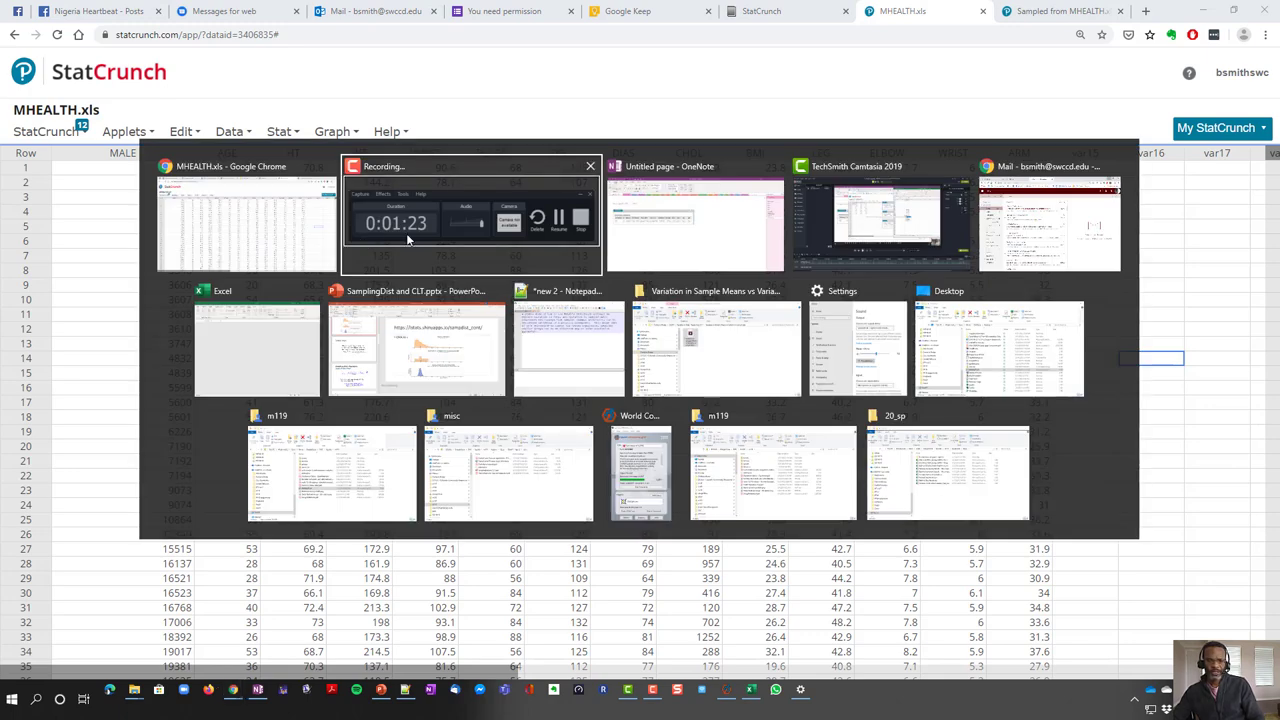
{"action": "left_click", "coordinate": [406, 236]}
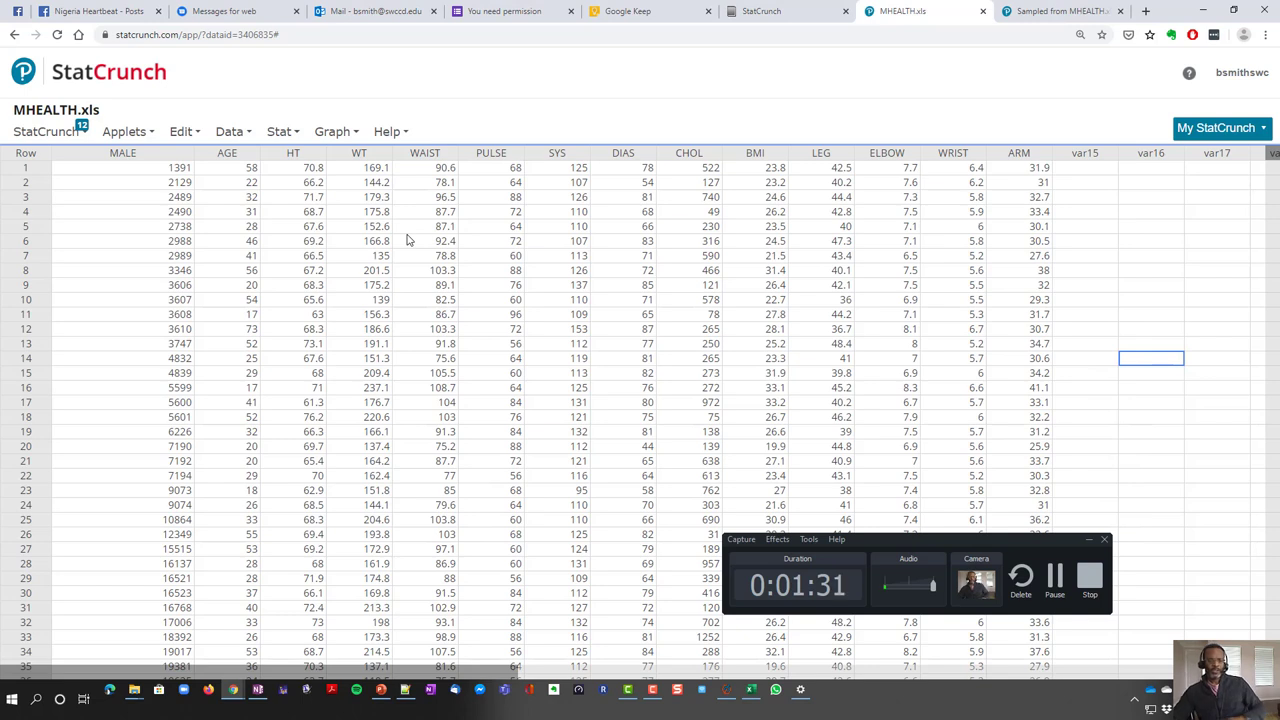
{"action": "left_click", "coordinate": [1089, 541]}
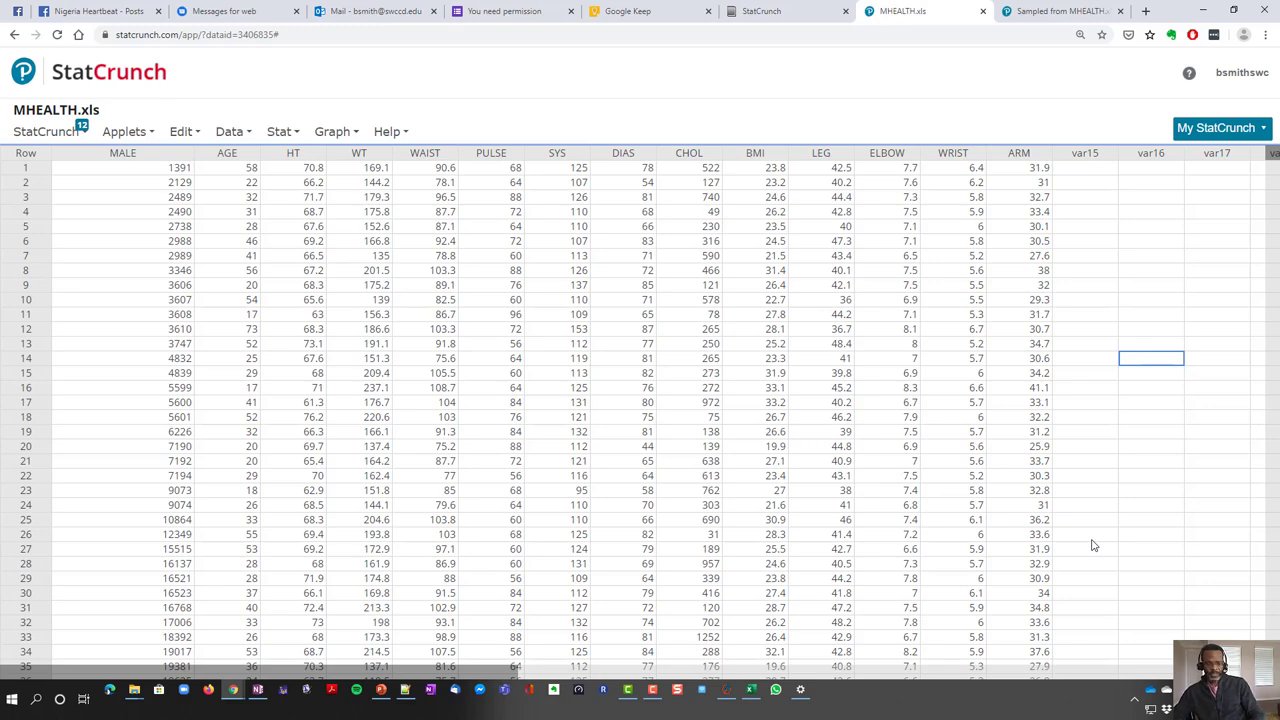
Check the WT summary in OneNote again, and highlight different groups of WT values in MHEALTH.xls as possible samples
{"action": "key", "text": "alt+Tab"}
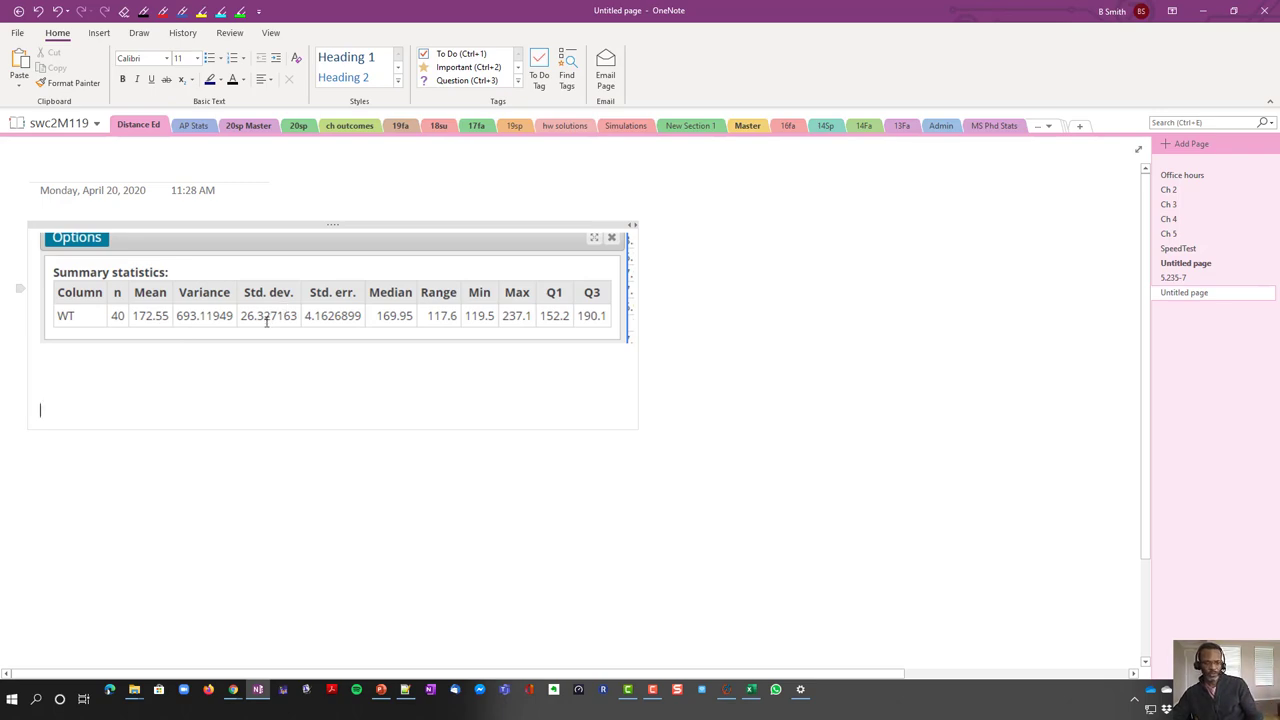
{"action": "key", "text": "alt+Tab"}
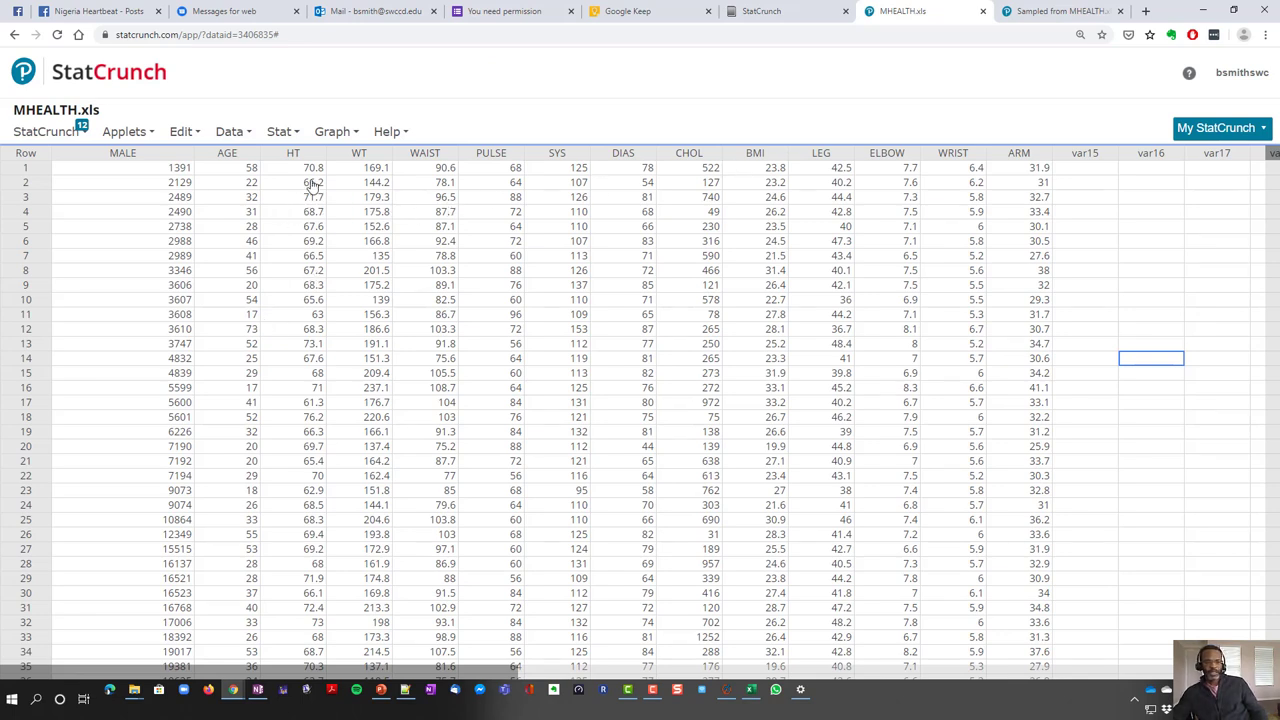
{"action": "left_click_drag", "start_coordinate": [378, 169], "coordinate": [365, 387]}
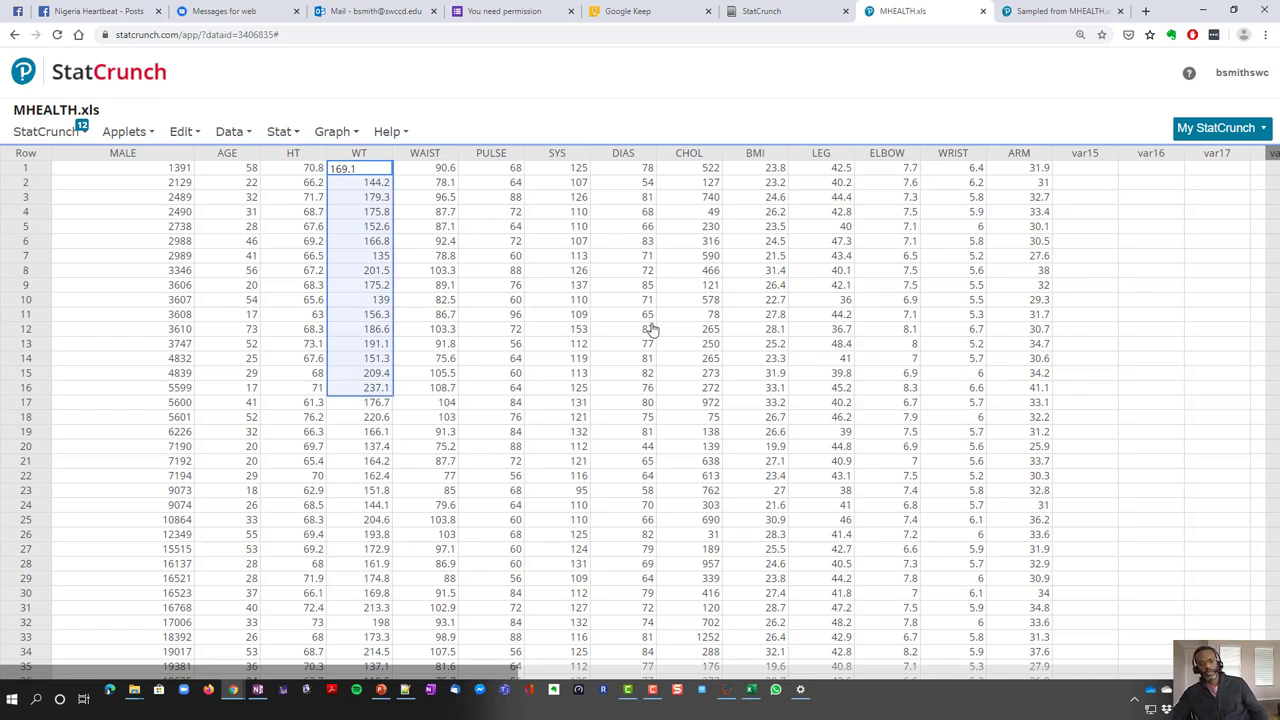
{"action": "left_click", "coordinate": [382, 449]}
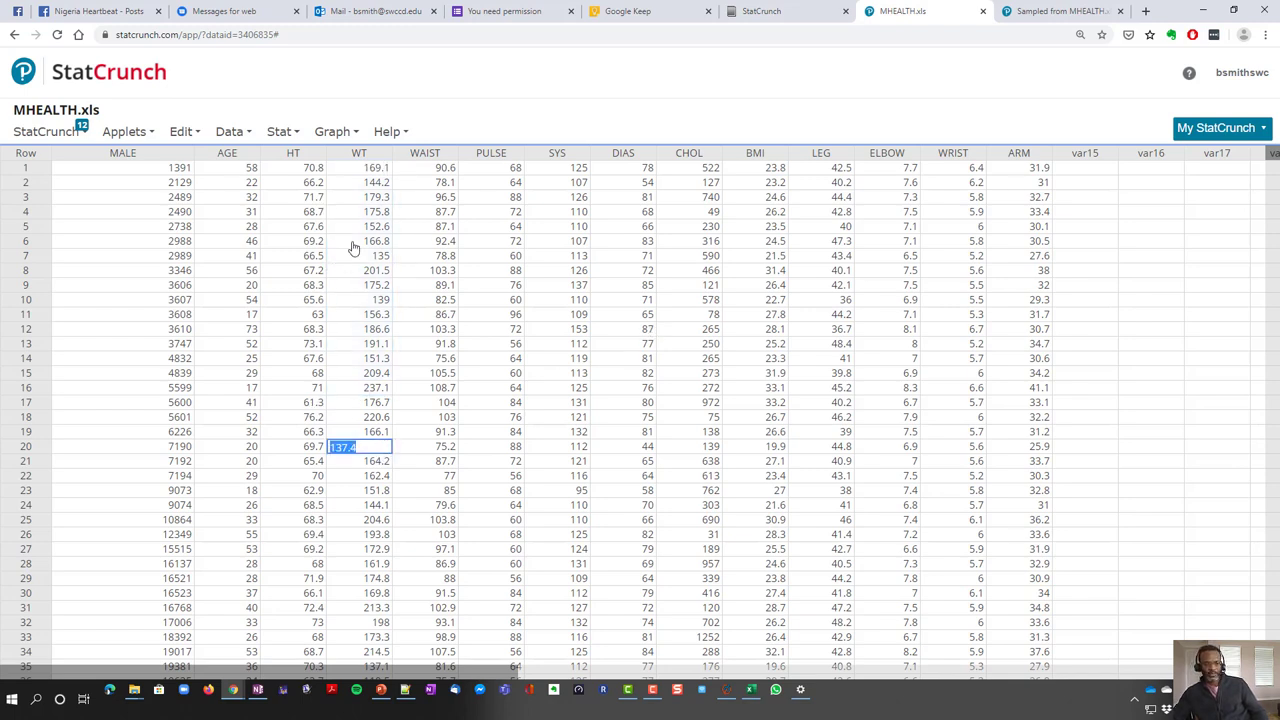
{"action": "left_click_drag", "start_coordinate": [353, 246], "coordinate": [369, 374]}
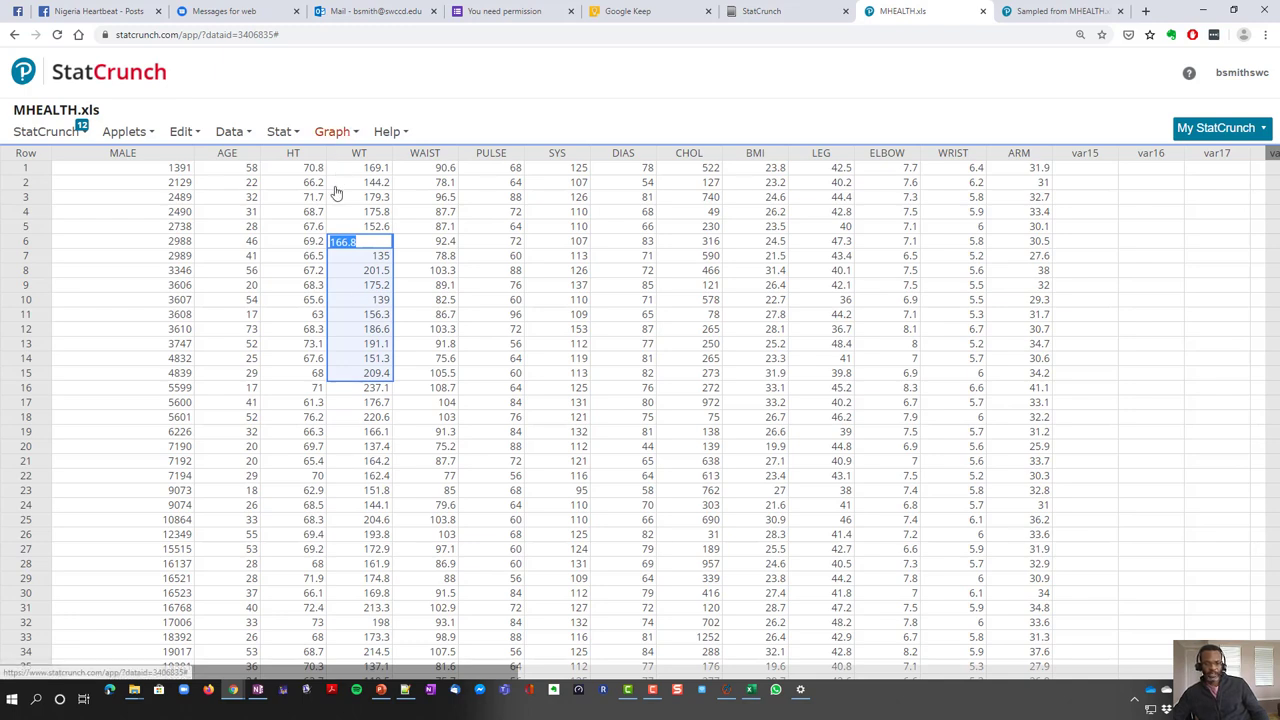
{"action": "left_click_drag", "start_coordinate": [358, 183], "coordinate": [372, 333]}
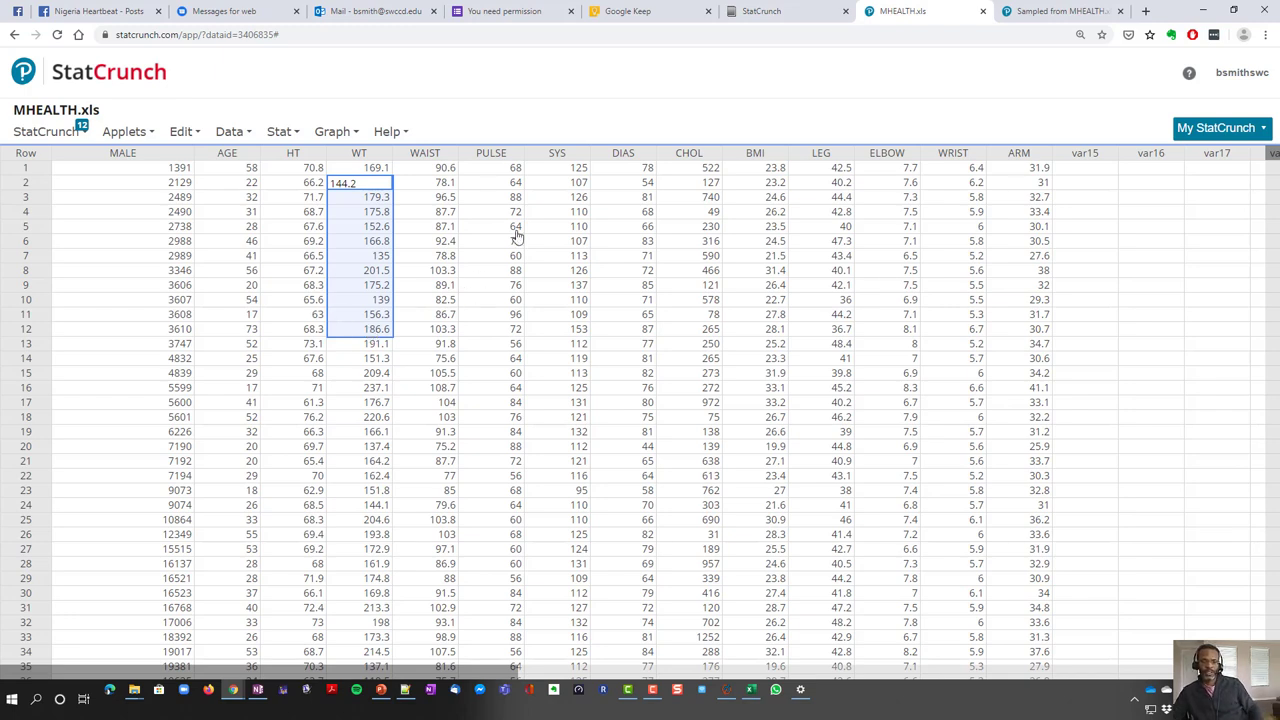
Open the Sampled from MHEALTH.xls data and highlight the values of Sample1(WT), Sample2(WT) and Sample3(WT) in turn
{"action": "left_click", "coordinate": [1034, 12]}
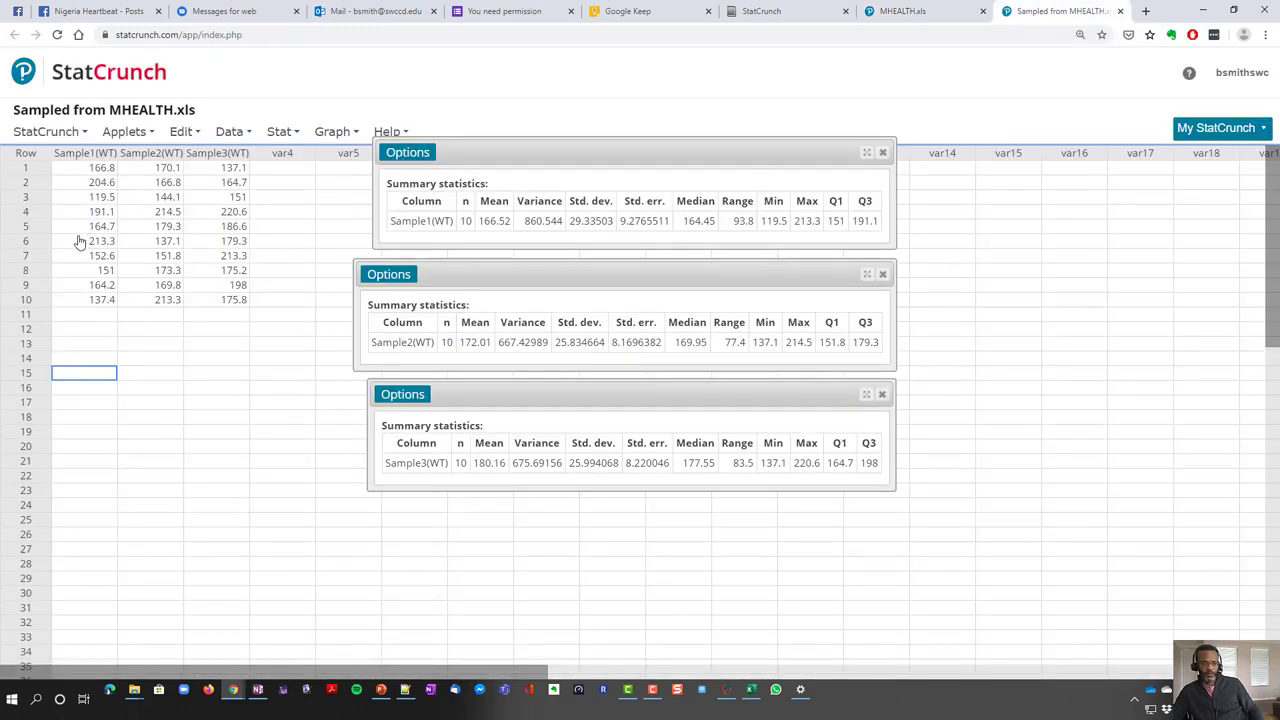
{"action": "left_click_drag", "start_coordinate": [71, 288], "coordinate": [96, 166]}
{"action": "left_click", "coordinate": [138, 405]}
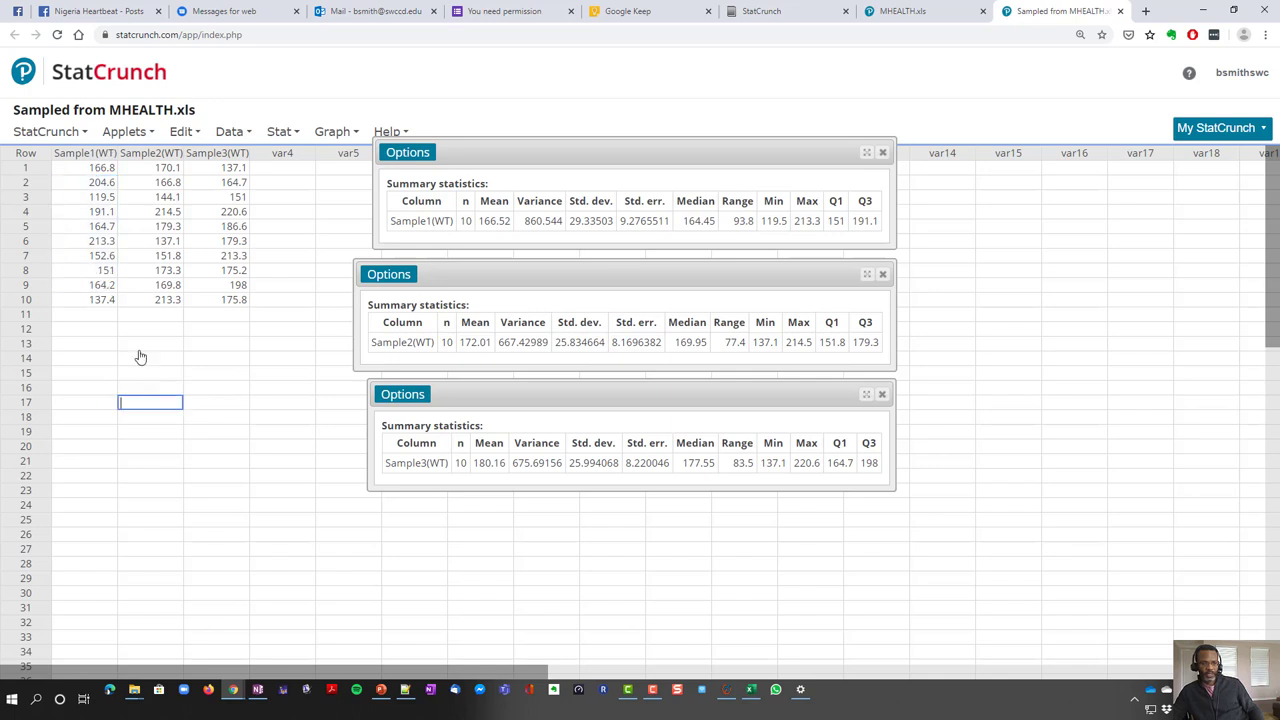
{"action": "left_click_drag", "start_coordinate": [148, 290], "coordinate": [167, 160]}
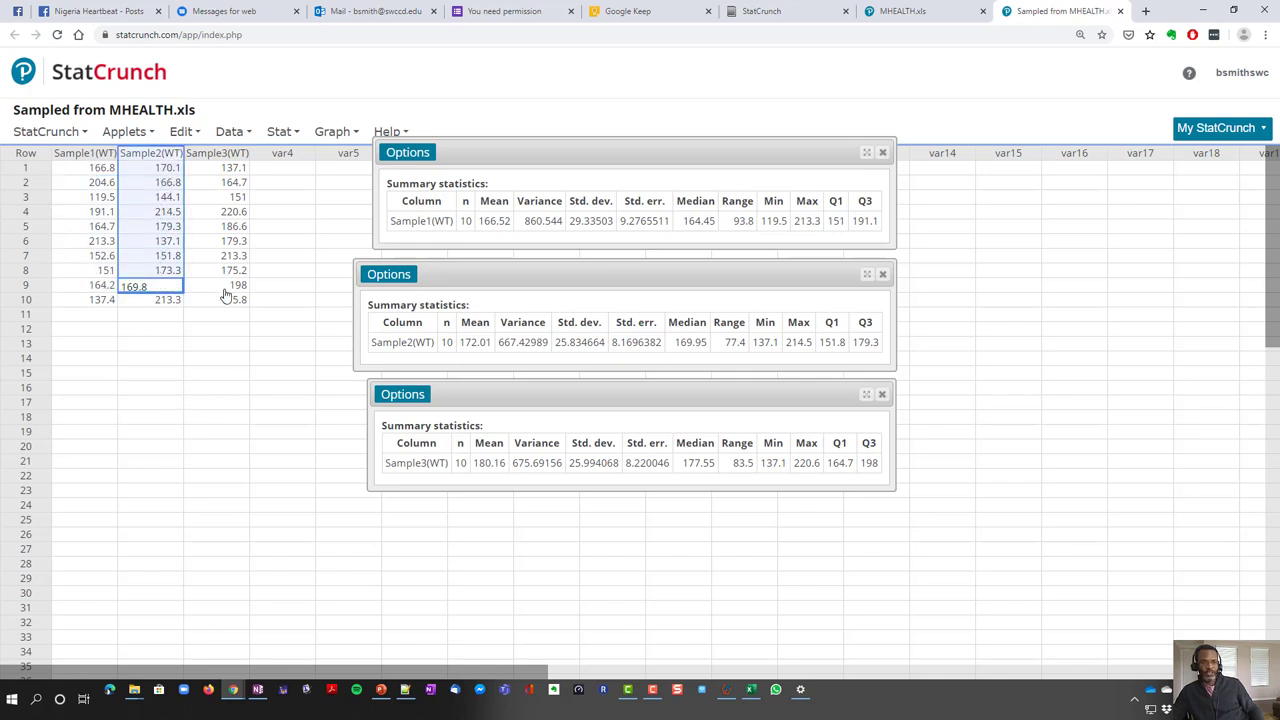
{"action": "left_click_drag", "start_coordinate": [222, 300], "coordinate": [226, 166]}
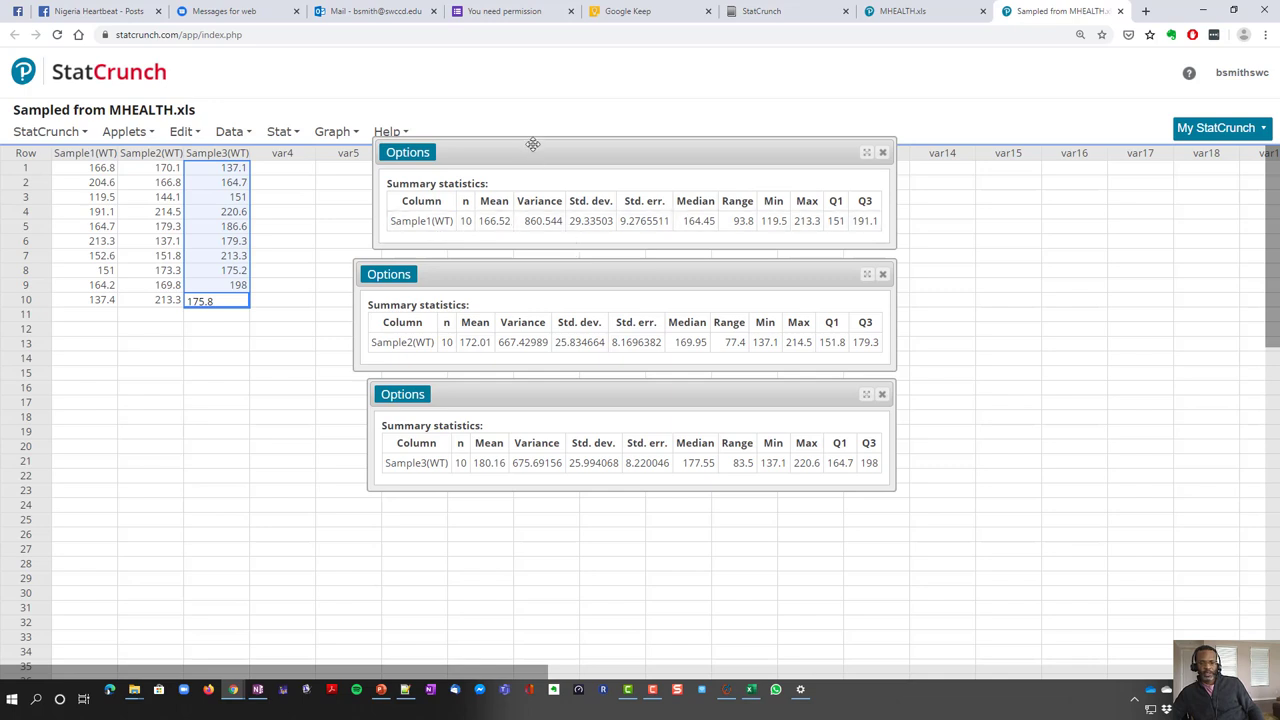
Examine the mean of each of the three WT samples by highlighting it in its summary statistics window
{"action": "left_click_drag", "start_coordinate": [521, 141], "coordinate": [508, 145]}
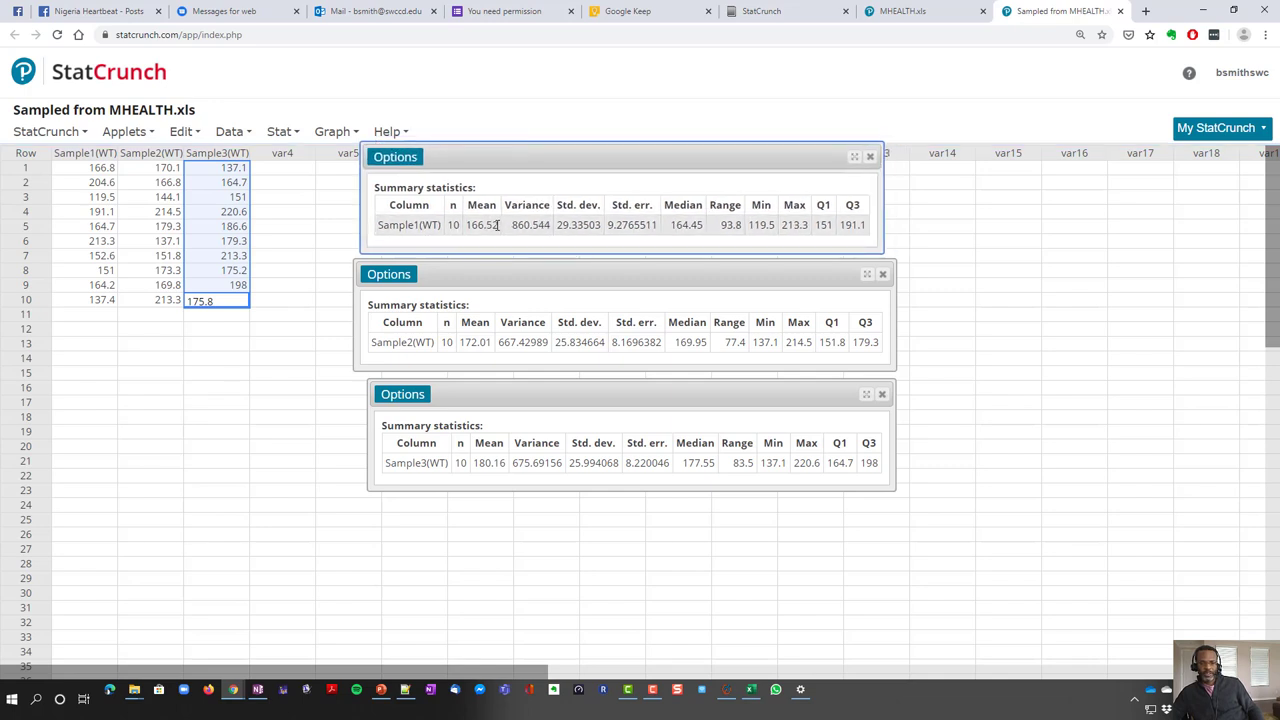
{"action": "left_click_drag", "start_coordinate": [499, 225], "coordinate": [465, 226]}
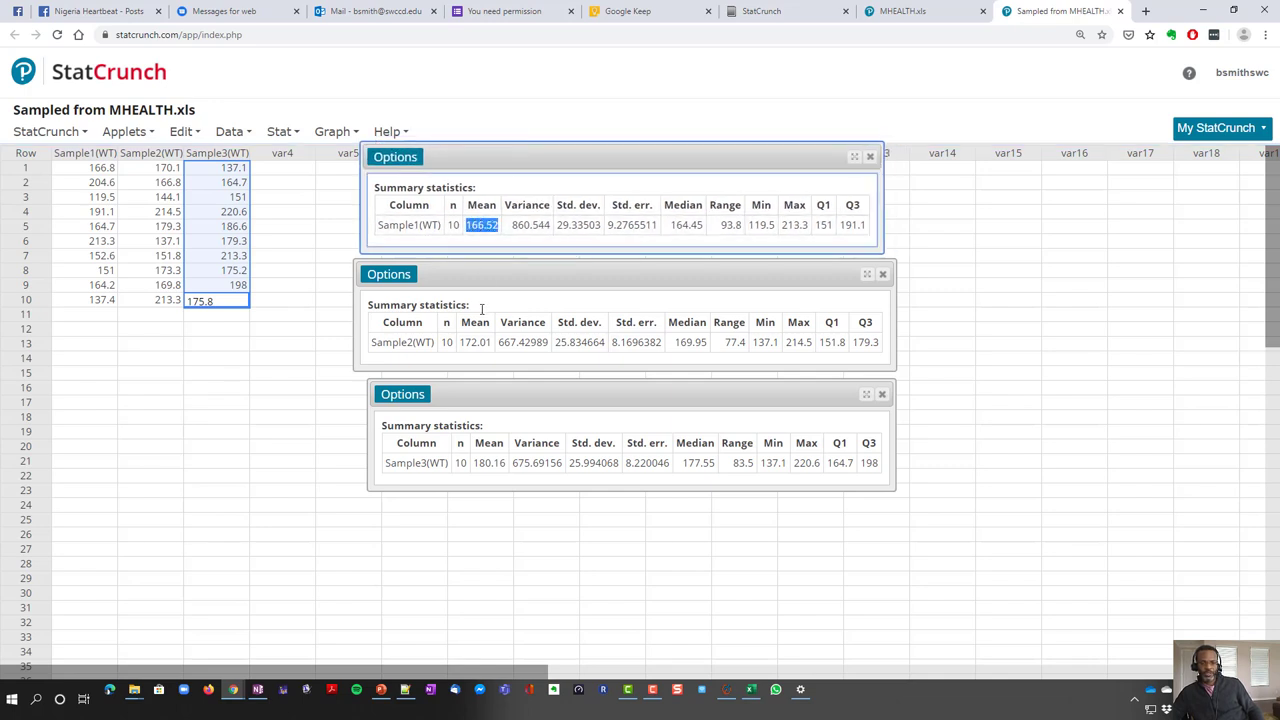
{"action": "left_click_drag", "start_coordinate": [493, 342], "coordinate": [450, 342]}
{"action": "left_click_drag", "start_coordinate": [501, 463], "coordinate": [456, 463]}
{"action": "left_click", "coordinate": [556, 443]}
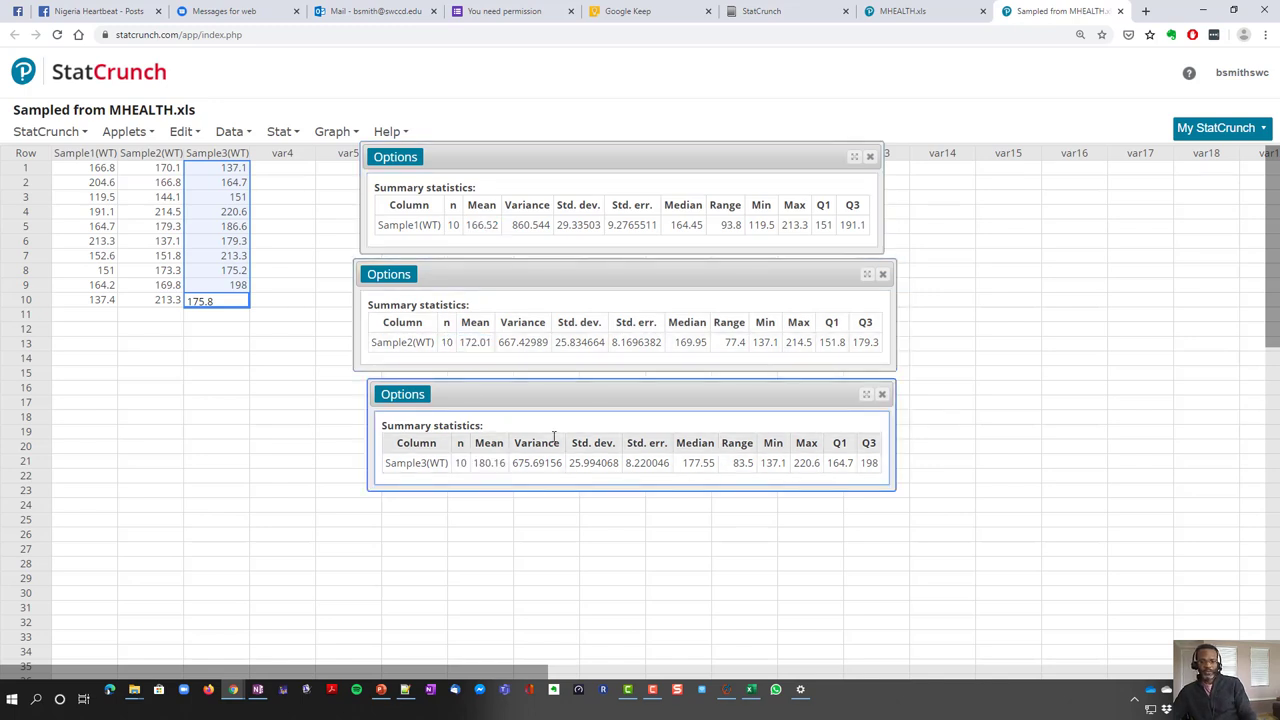
Switch to the Excel workbook Book1 and review the three sample means listed in B3:B5
{"action": "key", "text": "alt+Tab"}
{"action": "key", "text": "Tab"}
{"action": "key", "text": "Tab"}
{"action": "key", "text": "Tab"}
{"action": "key", "text": "Tab"}
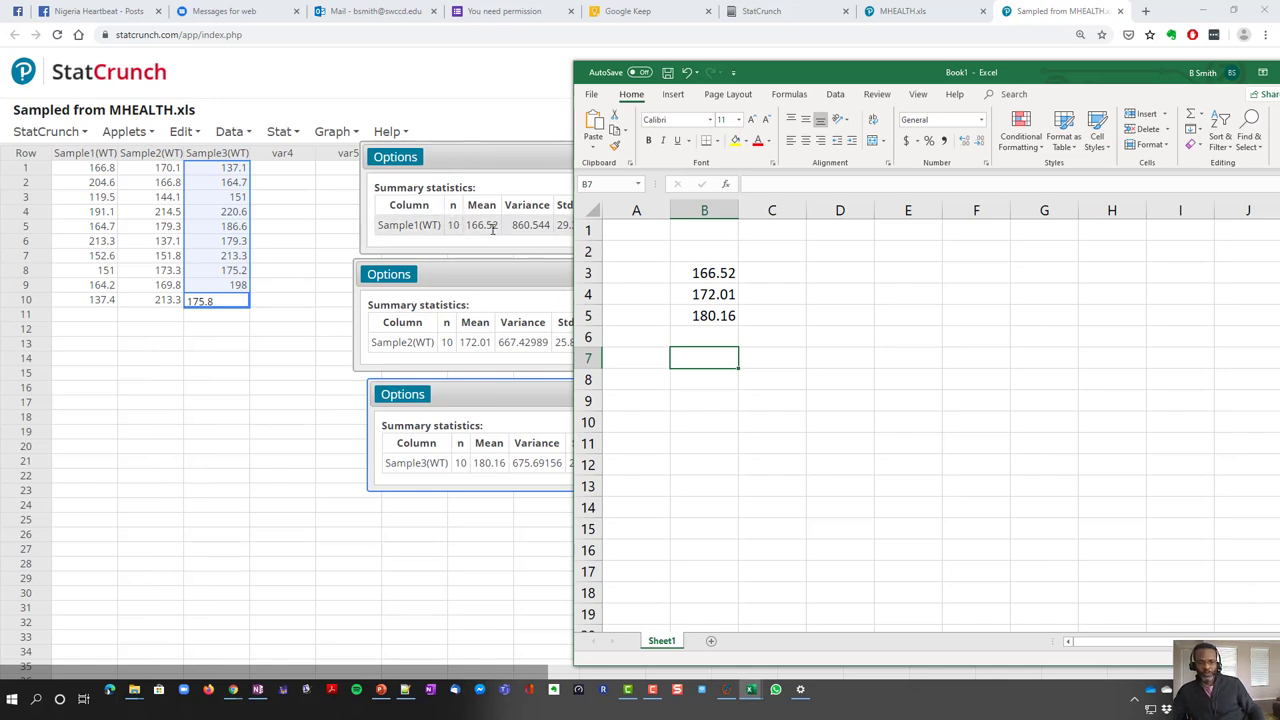
{"action": "left_click", "coordinate": [705, 271]}
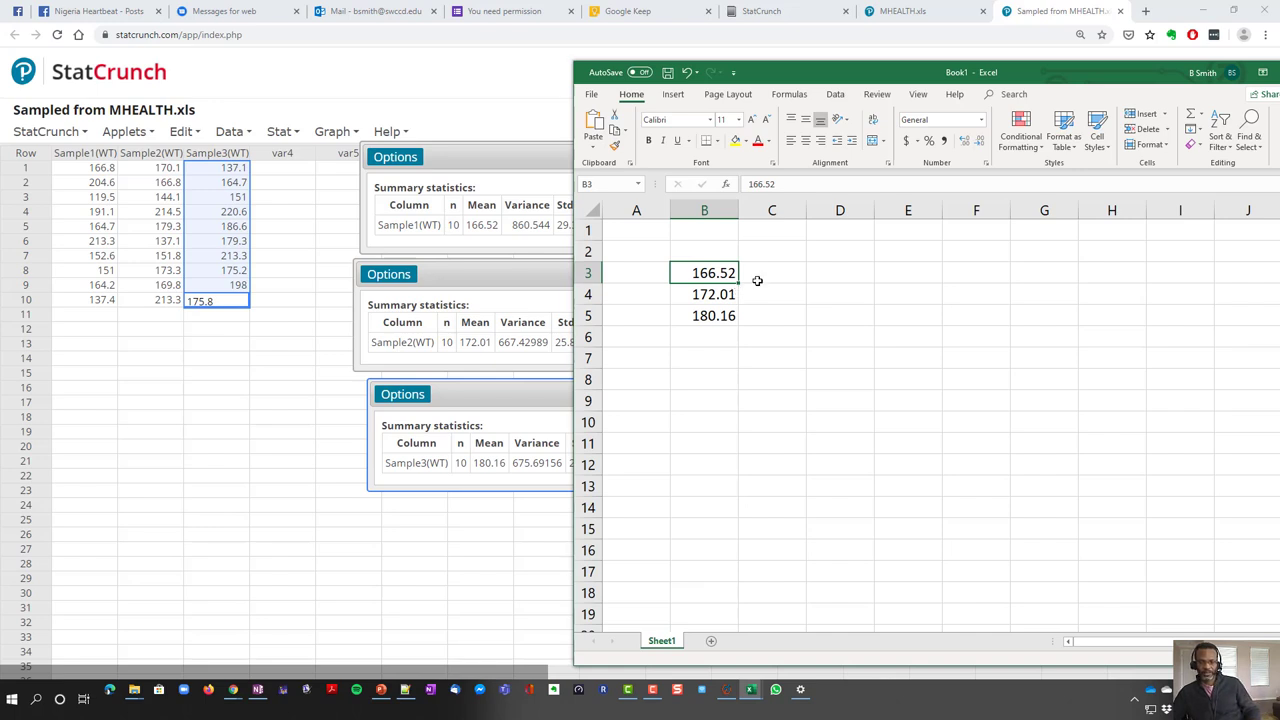
{"action": "left_click", "coordinate": [724, 357]}
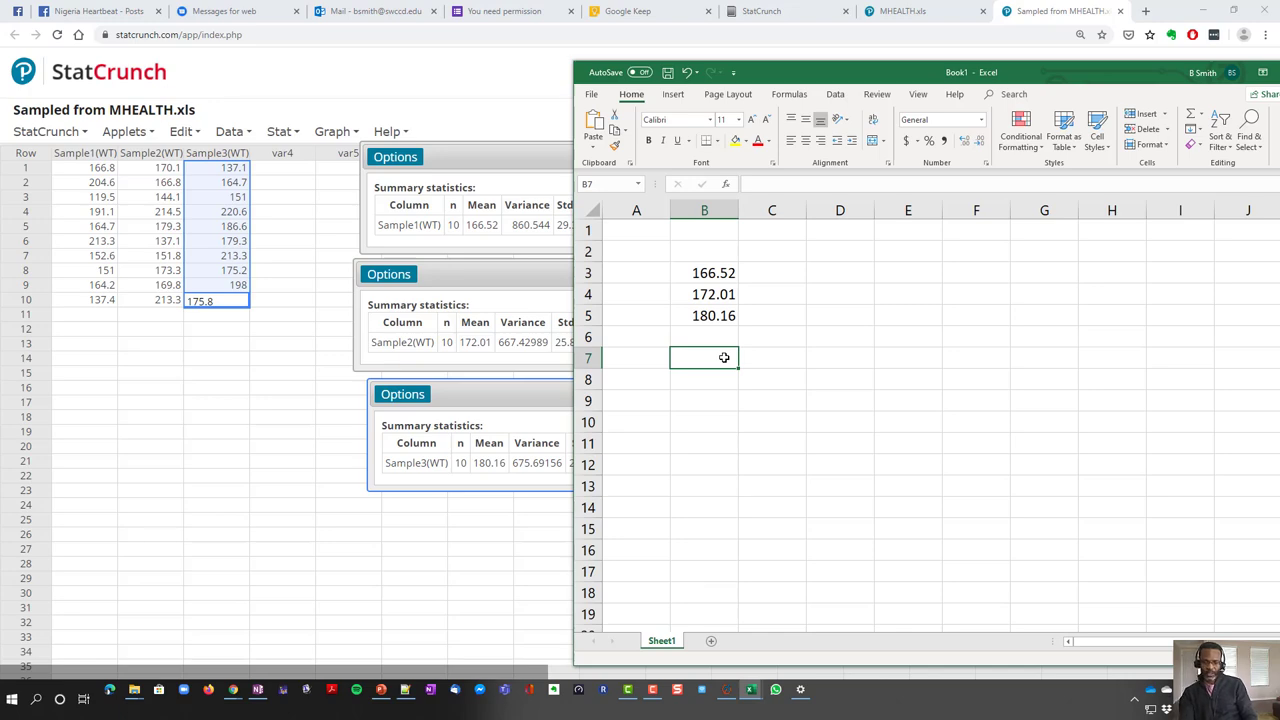
{"action": "key", "text": "alt+Tab"}
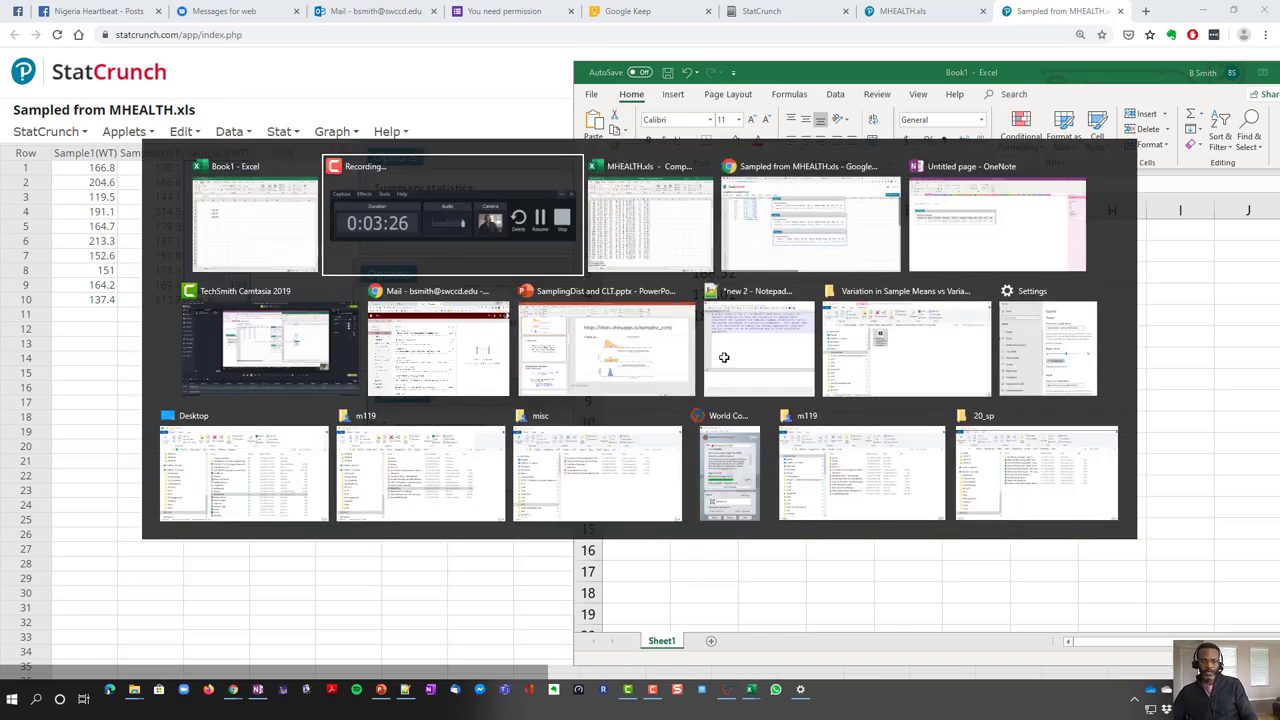
Bring up the WT summary in OneNote, return to Excel Book1, and calculate the average of B3:B5 in cell B7
{"action": "key", "text": "alt+Tab"}
{"action": "key", "text": "alt+Tab"}
{"action": "key", "text": "alt+Tab"}
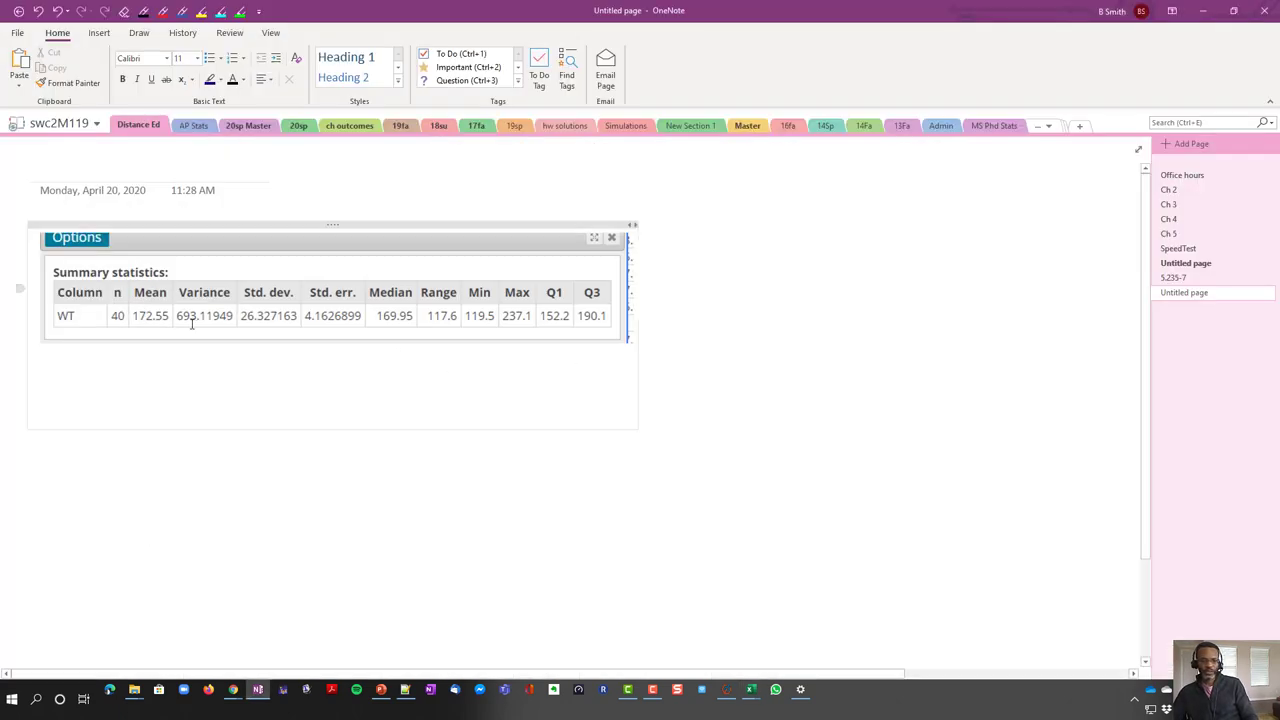
{"action": "key", "text": "alt+Tab"}
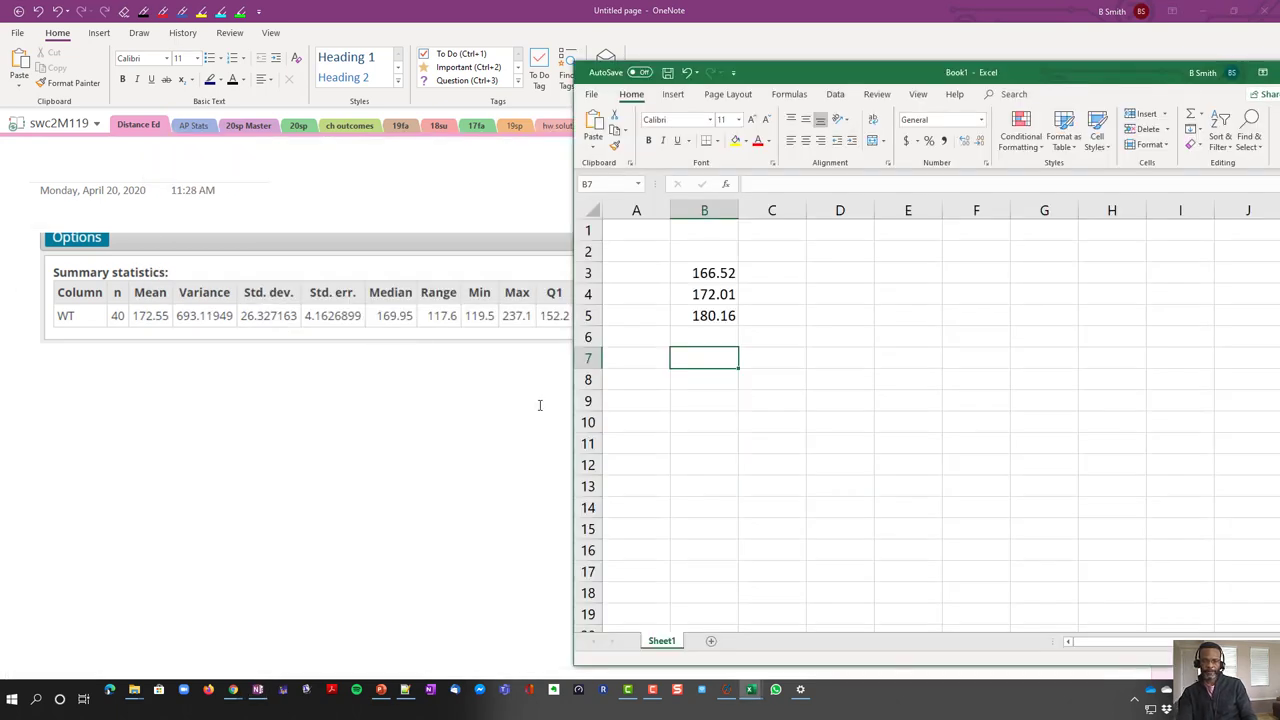
{"action": "type", "text": "="}
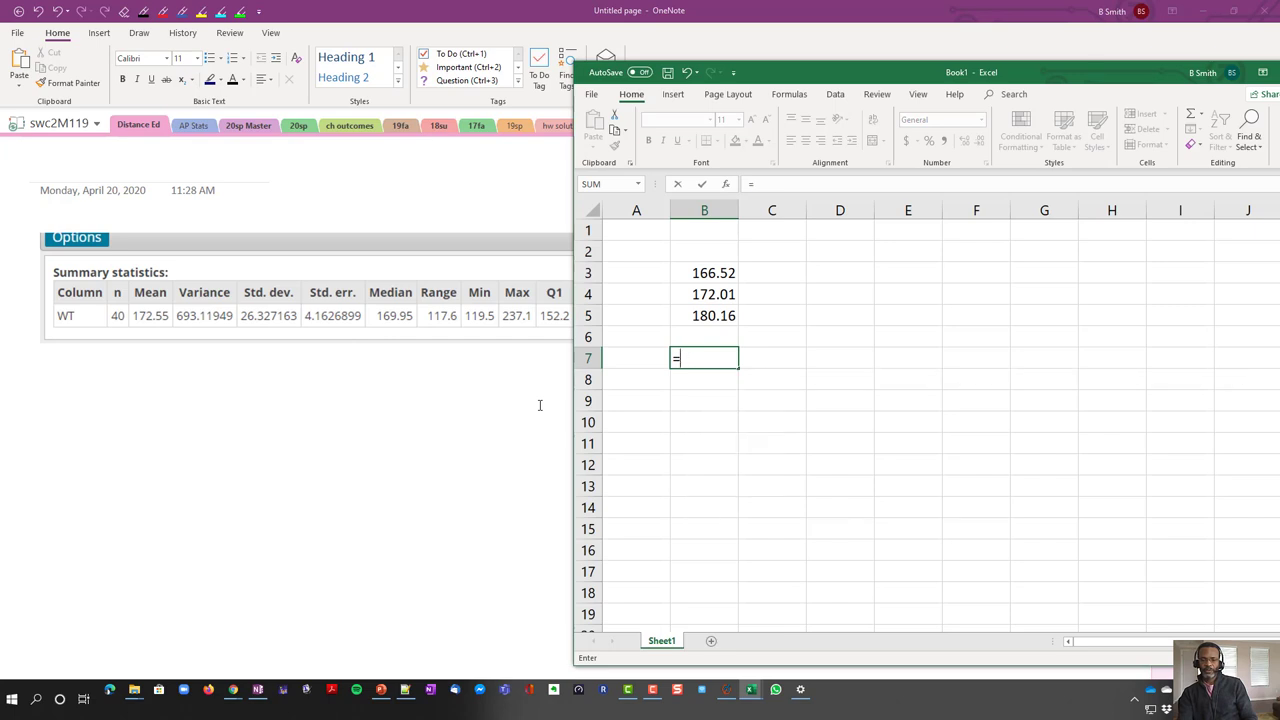
{"action": "type", "text": "average("}
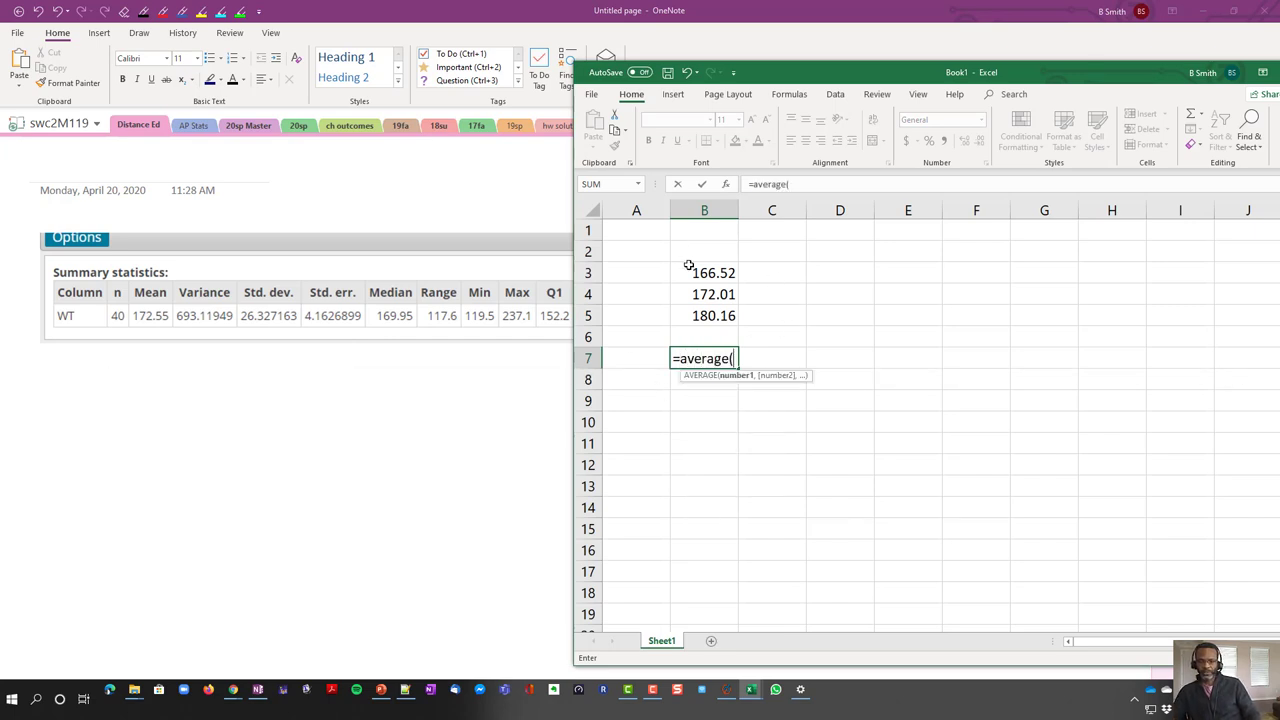
{"action": "left_click_drag", "start_coordinate": [688, 268], "coordinate": [703, 313]}
{"action": "key", "text": "Return"}
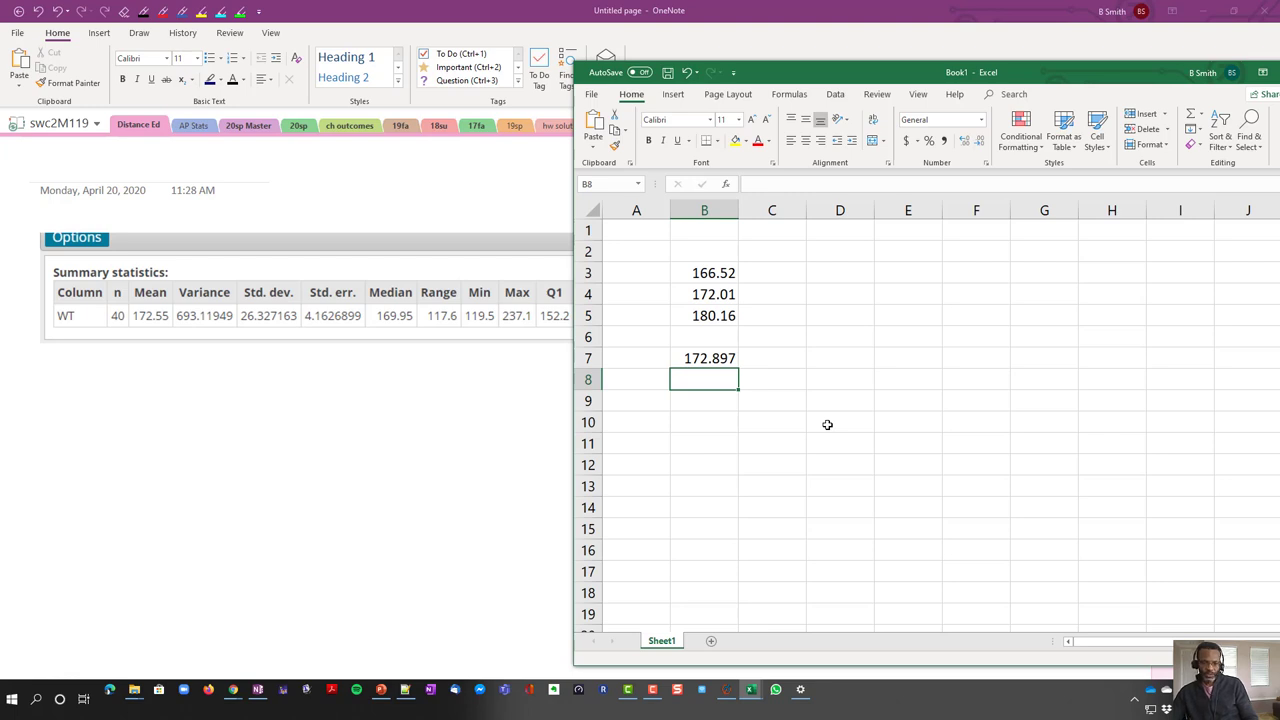
Compare the WT mean in the OneNote summary with B7 in Excel Book1, and highlight the sample means and their average
{"action": "left_click", "coordinate": [147, 316]}
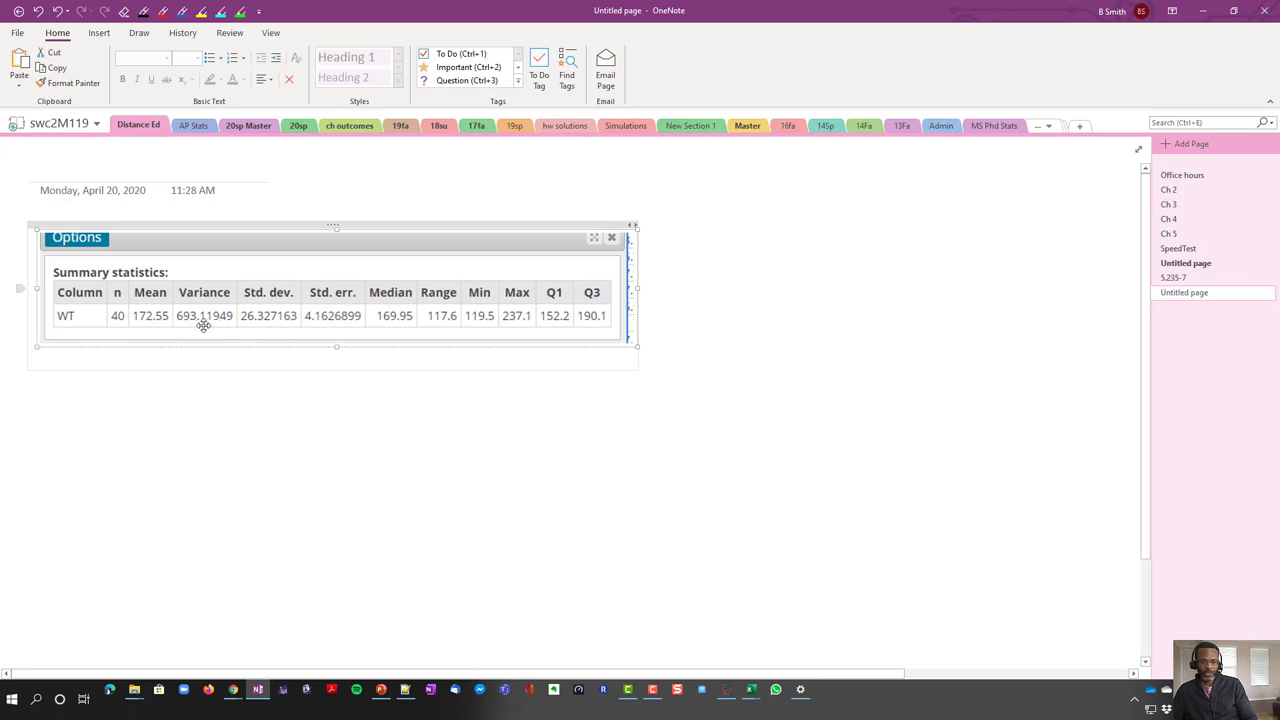
{"action": "key", "text": "alt+Tab"}
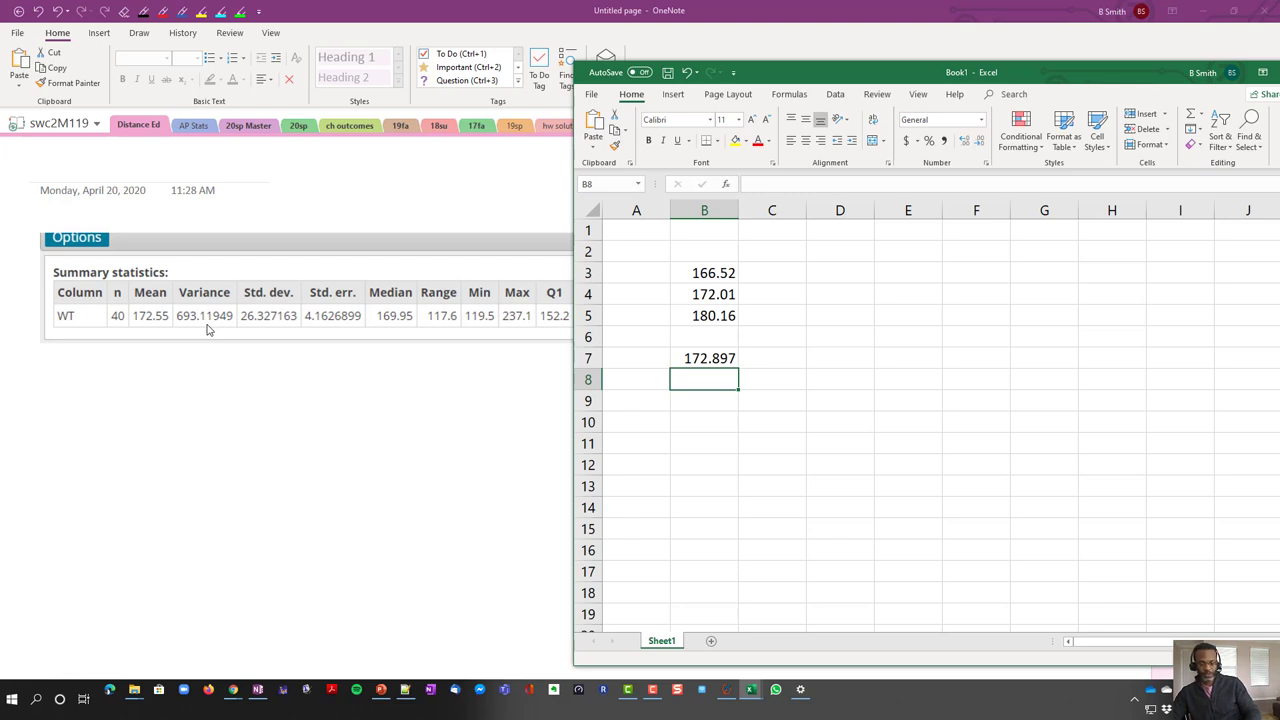
{"action": "key", "text": "F8"}
{"action": "key", "text": "alt"}
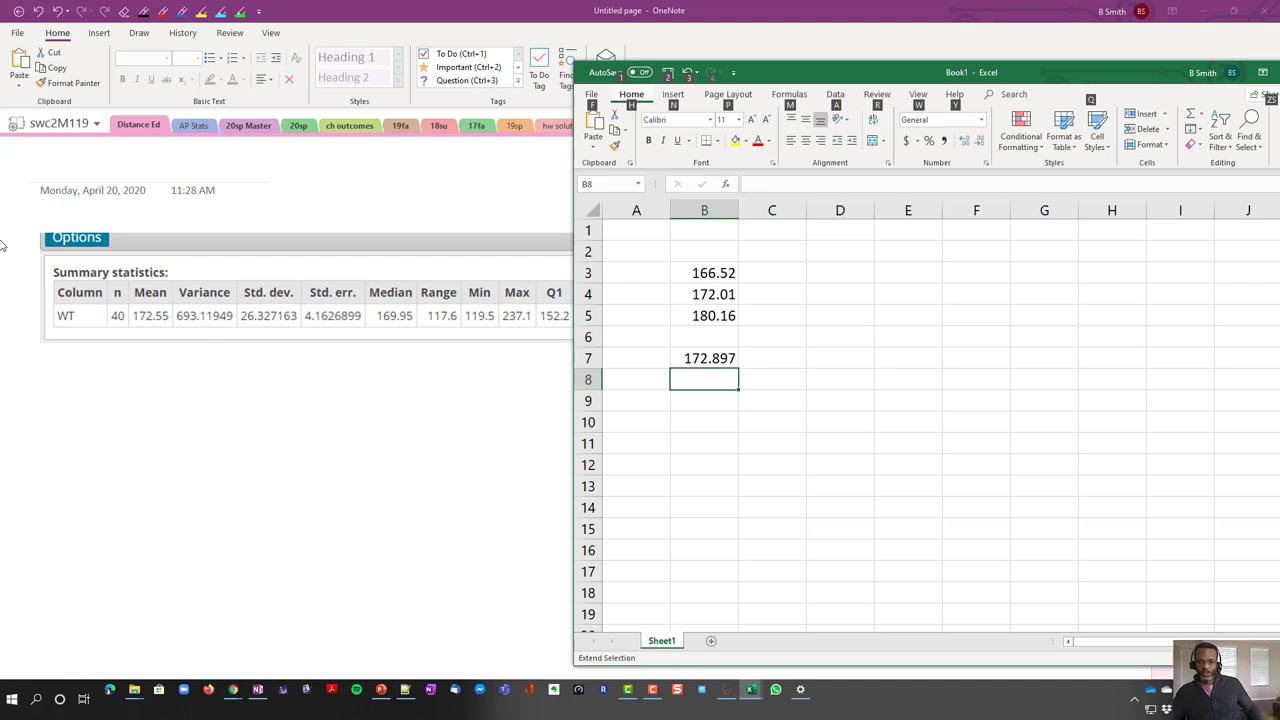
{"action": "left_click", "coordinate": [698, 280]}
{"action": "left_click_drag", "start_coordinate": [698, 280], "coordinate": [703, 290]}
{"action": "left_click", "coordinate": [712, 272]}
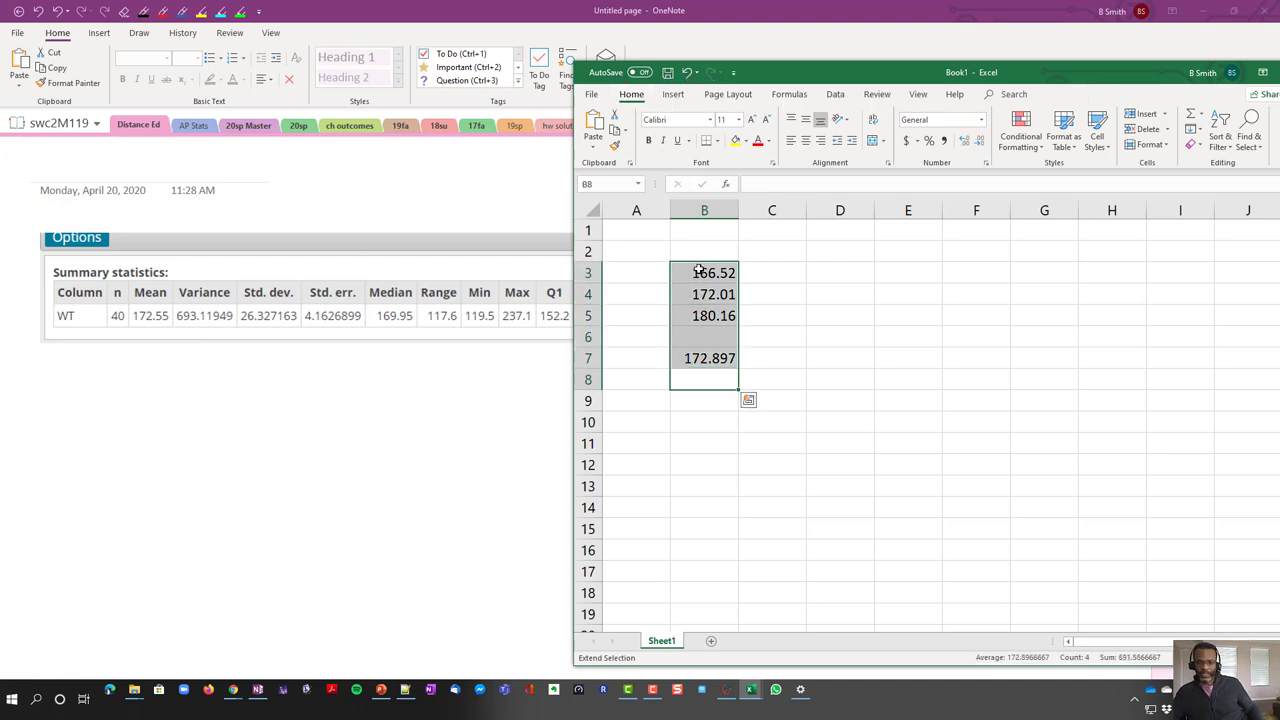
{"action": "left_click", "coordinate": [718, 314]}
{"action": "left_click", "coordinate": [718, 332]}
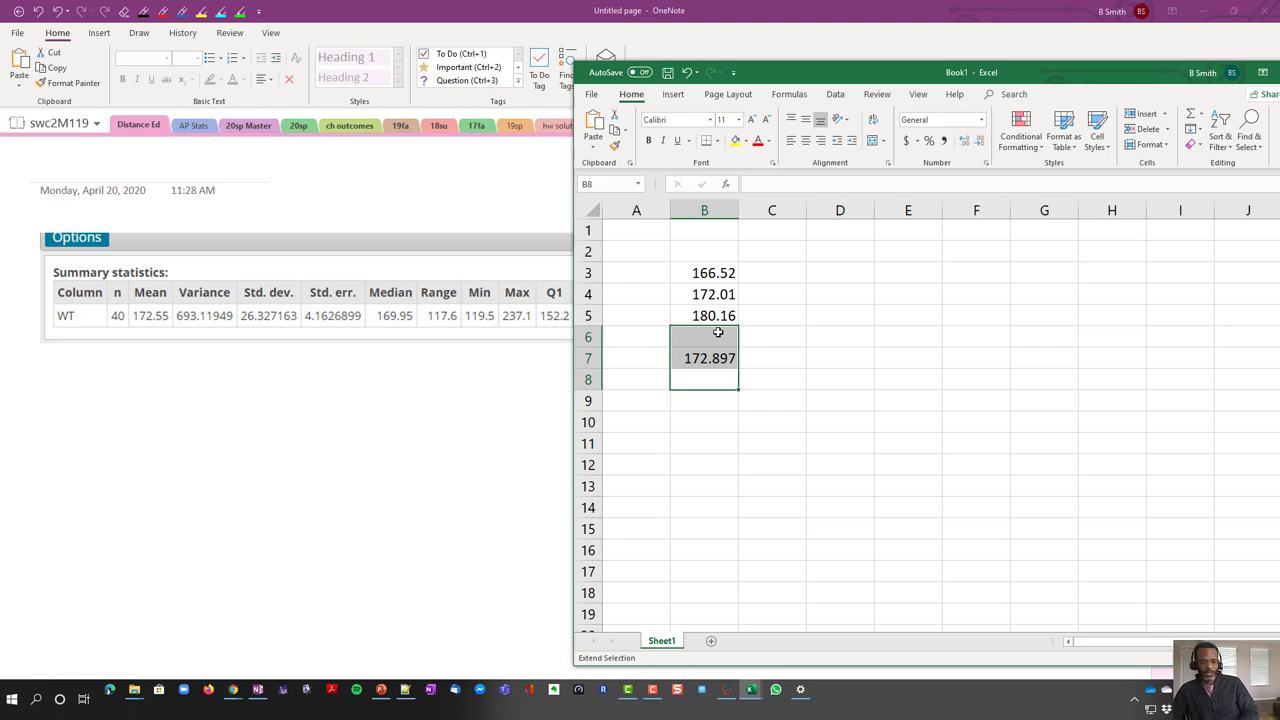
{"action": "left_click", "coordinate": [676, 360]}
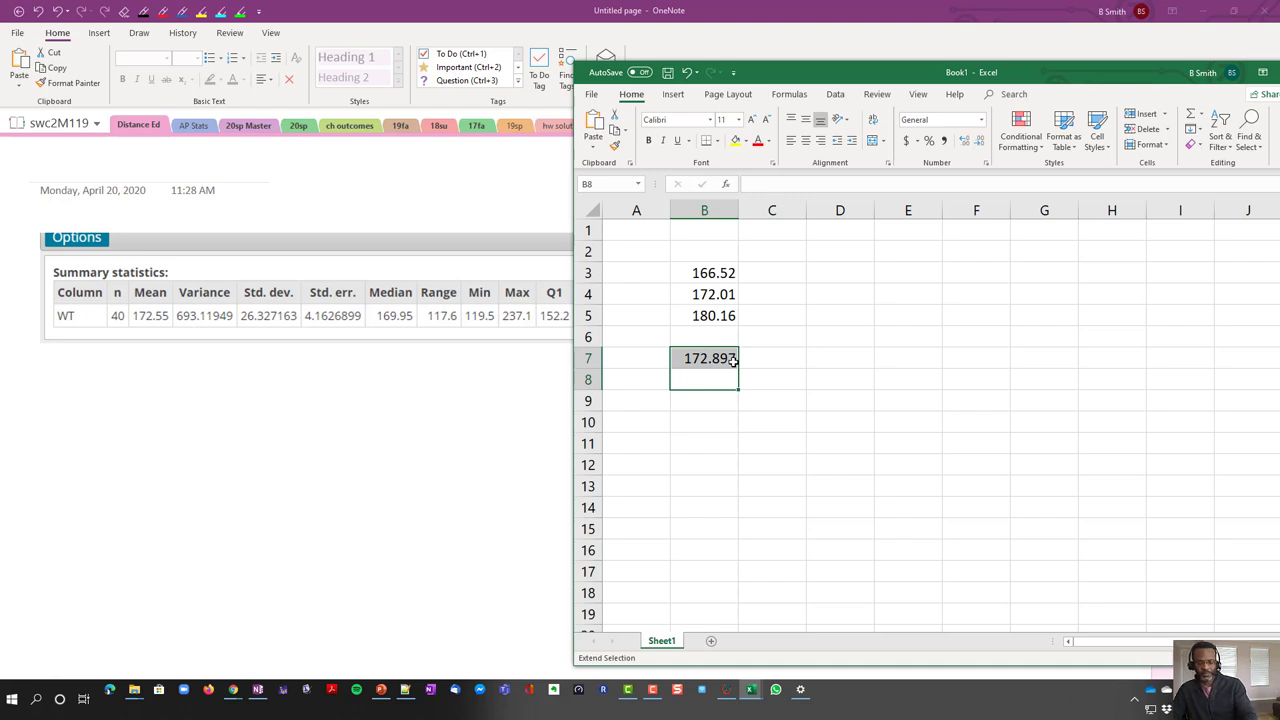
Switch to the Sampled from MHEALTH.xls data in StatCrunch and highlight the values of Sample1(WT), Sample2(WT) and Sample3(WT) in turn
{"action": "key", "text": "alt+Tab"}
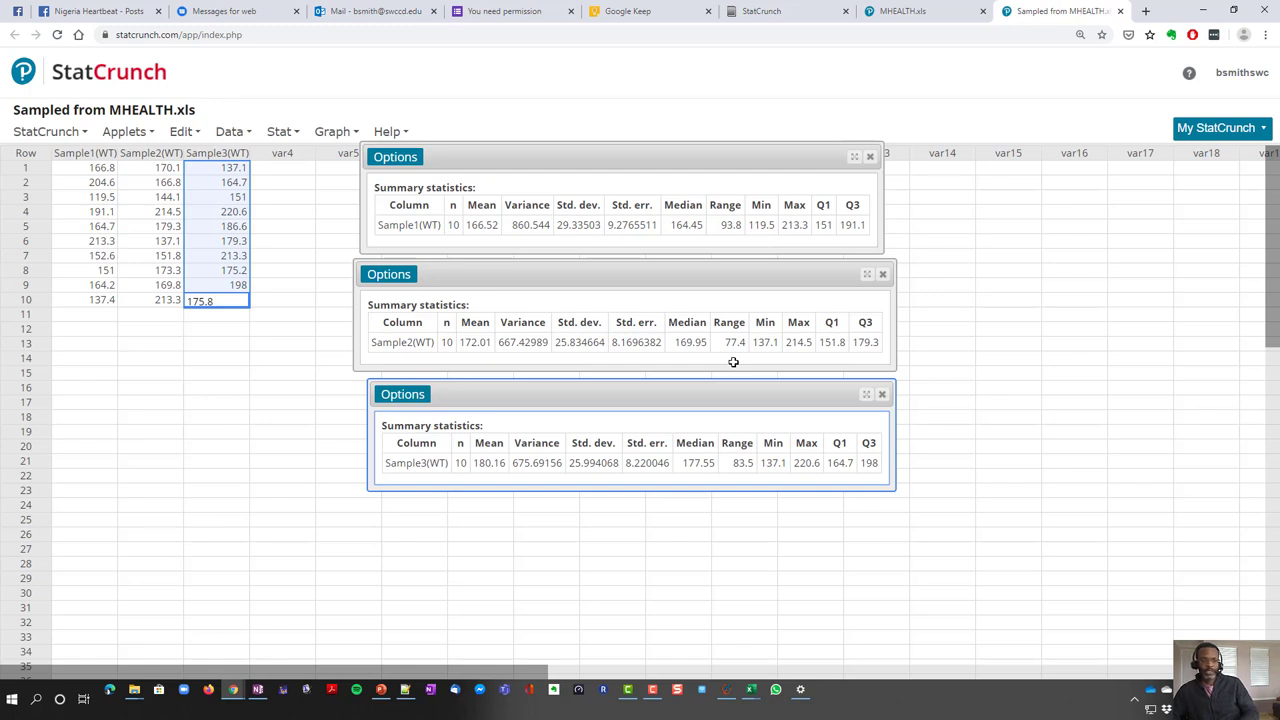
{"action": "left_click_drag", "start_coordinate": [85, 172], "coordinate": [104, 300]}
{"action": "left_click_drag", "start_coordinate": [150, 173], "coordinate": [152, 296]}
{"action": "left_click_drag", "start_coordinate": [225, 172], "coordinate": [229, 296]}
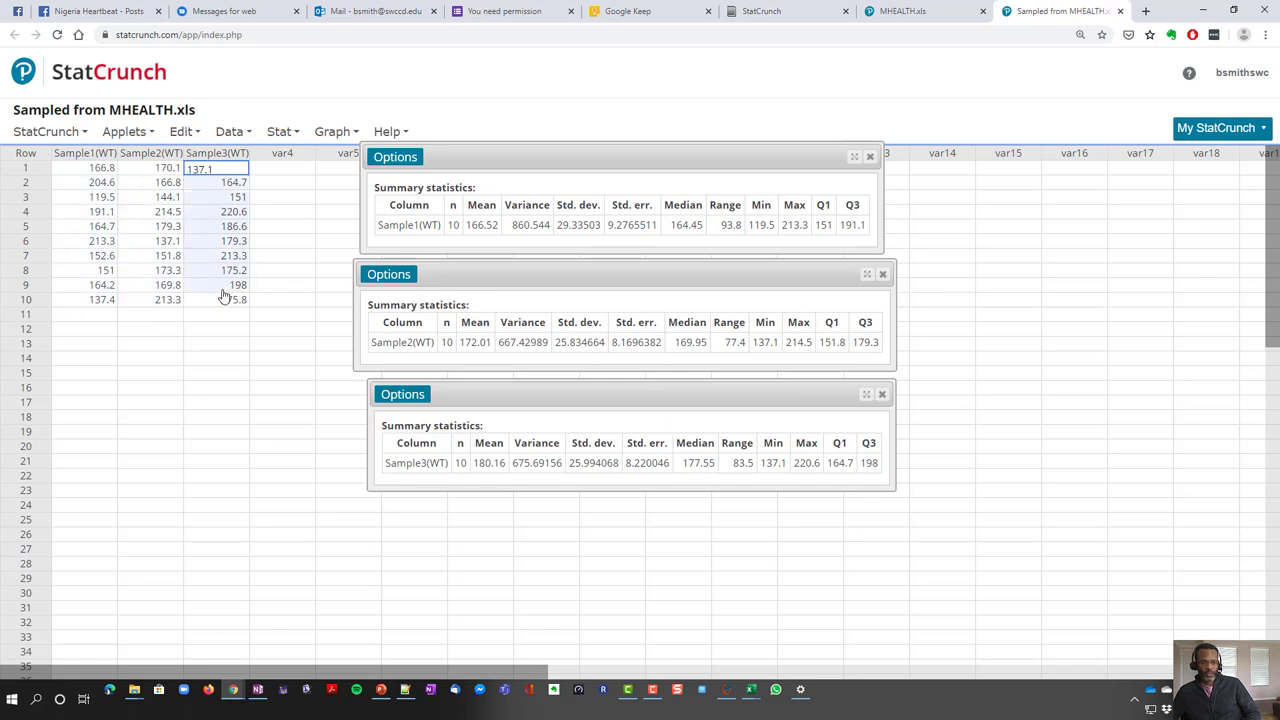
{"action": "left_click", "coordinate": [246, 393]}
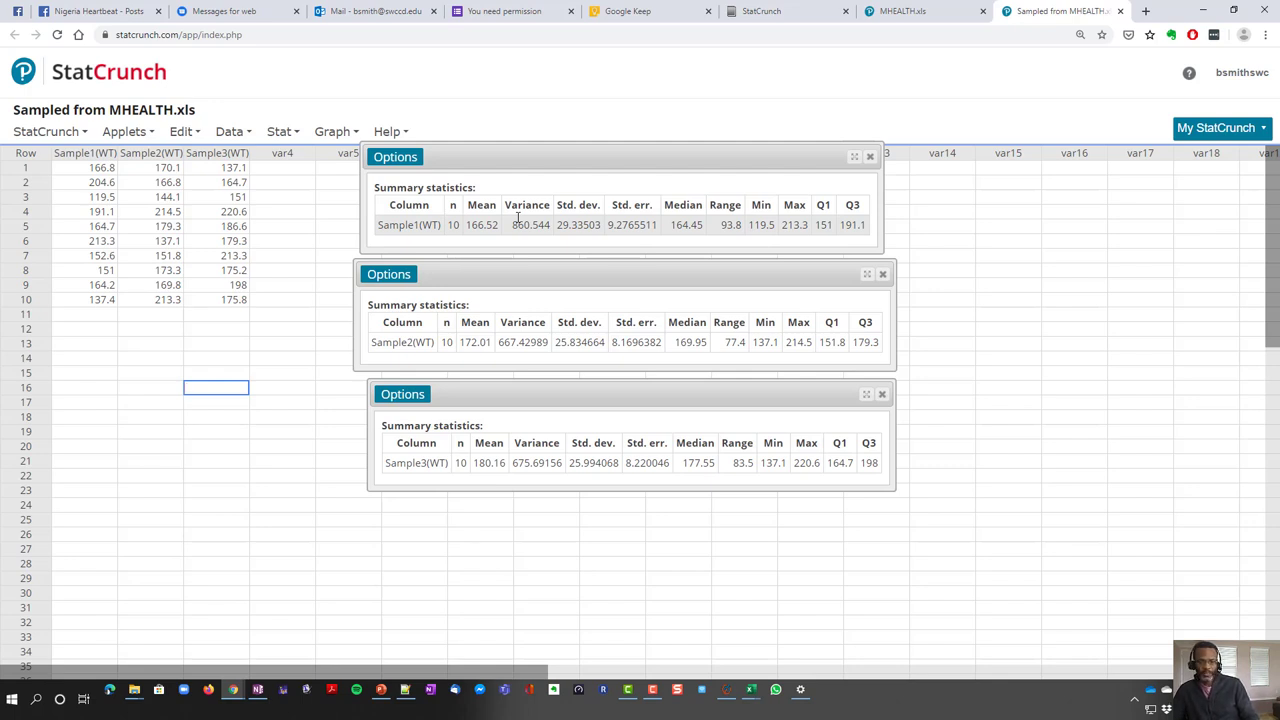
Switch back to Excel Book1 and move its window aside to uncover more of the StatCrunch summary statistics
{"action": "key", "text": "alt+Tab"}
{"action": "key", "text": "alt+Tab"}
{"action": "key", "text": "alt+Tab"}
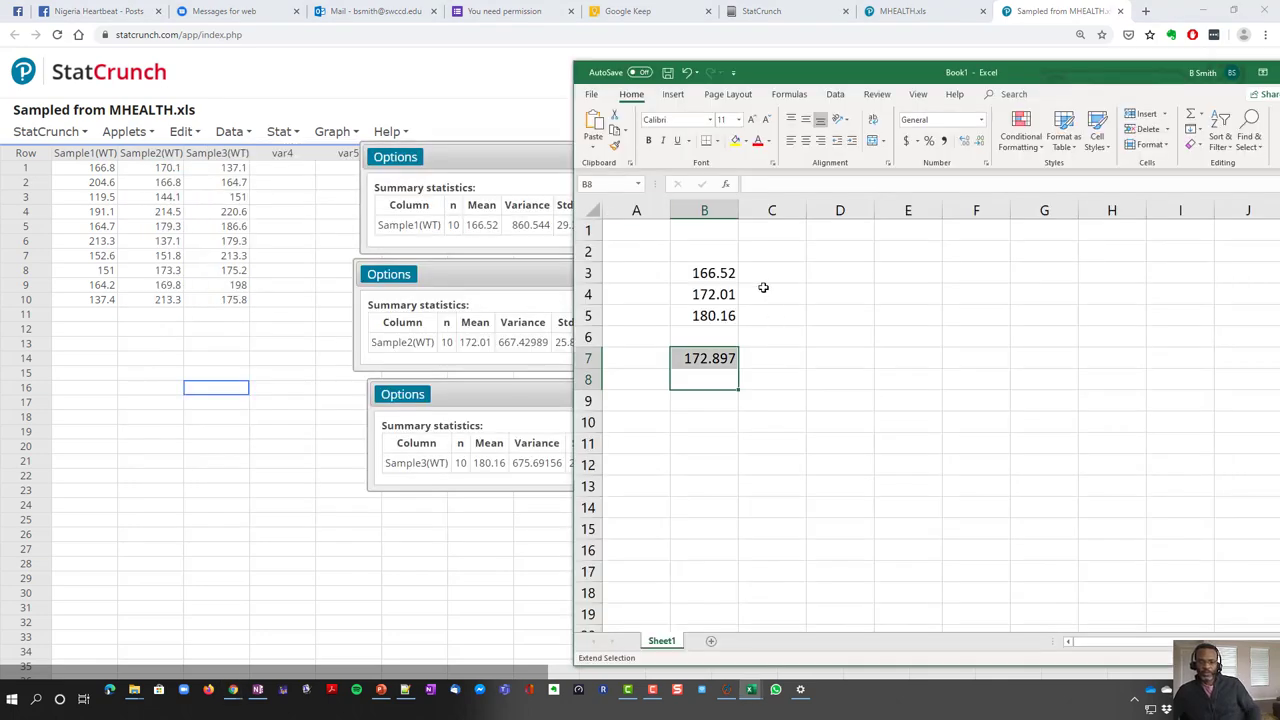
{"action": "left_click_drag", "start_coordinate": [840, 76], "coordinate": [1022, 70]}
{"action": "left_click", "coordinate": [957, 262]}
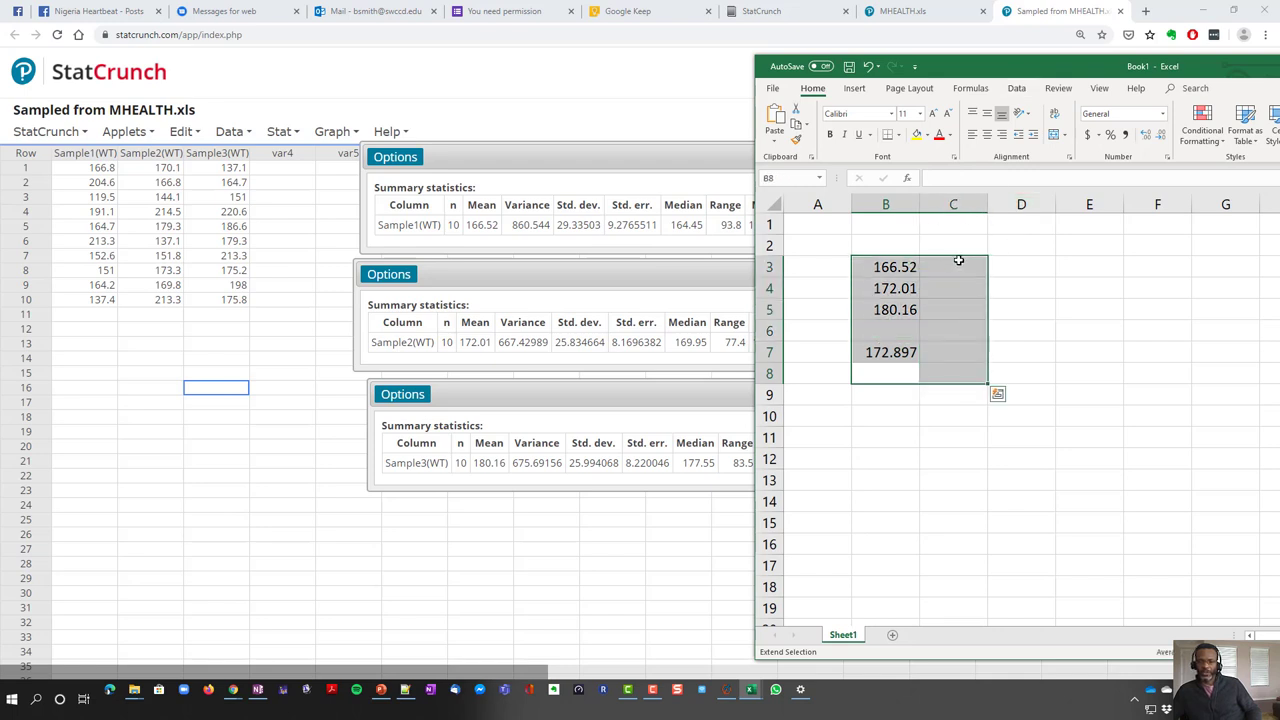
{"action": "left_click", "coordinate": [966, 406]}
{"action": "left_click", "coordinate": [950, 255]}
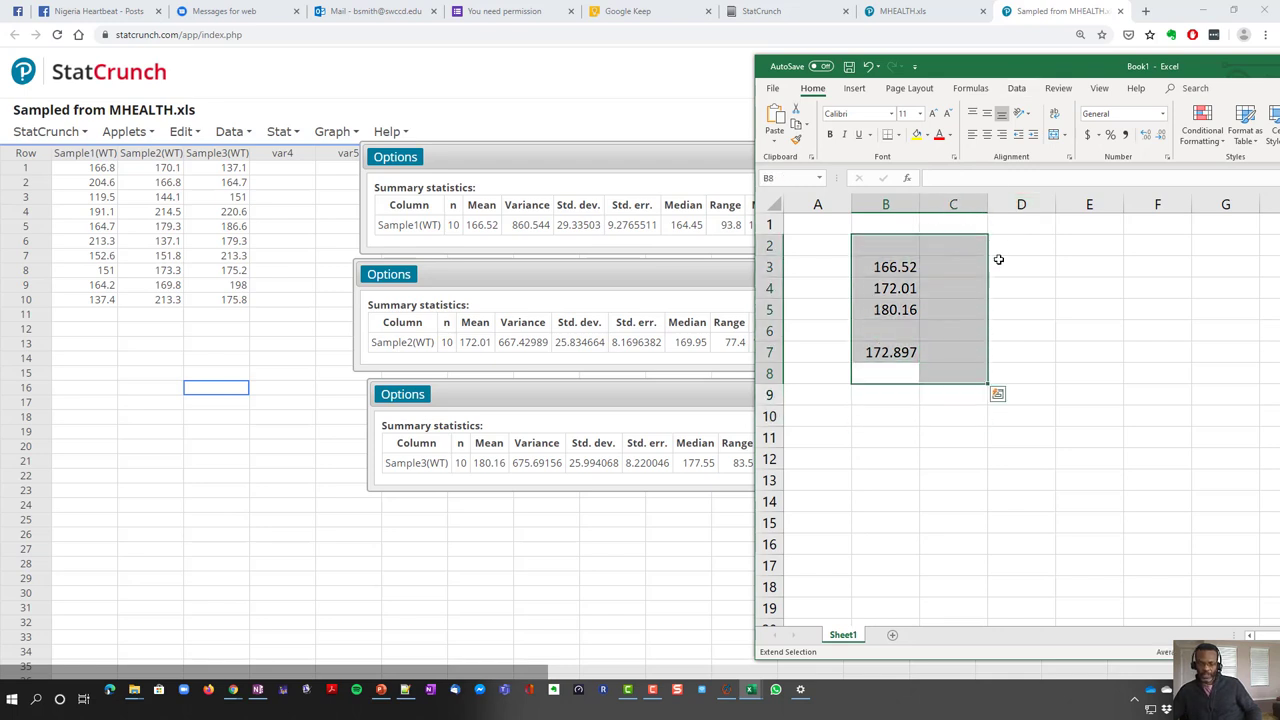
{"action": "left_click", "coordinate": [998, 259]}
{"action": "key", "text": "Left"}
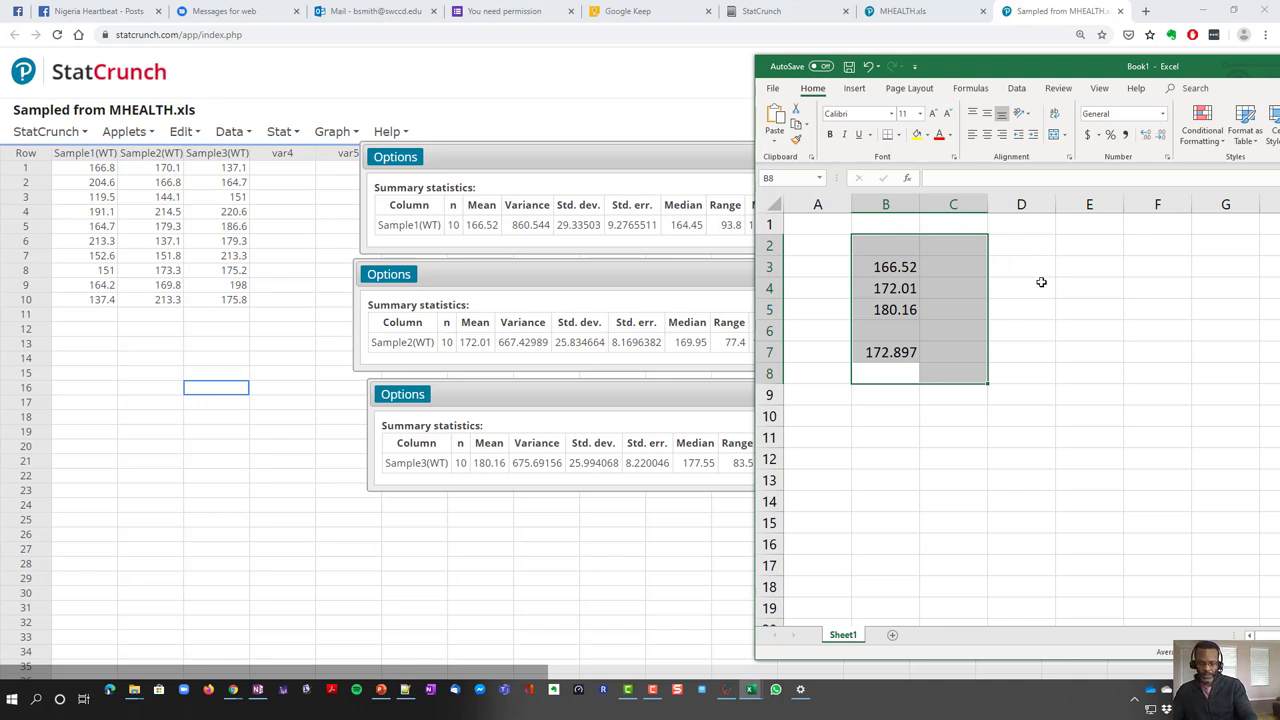
Label the three sample means in A3:A5 as x_1, x_2 and x_3
{"action": "key", "text": "Up"}
{"action": "key", "text": "Up"}
{"action": "key", "text": "Up"}
{"action": "key", "text": "Up"}
{"action": "key", "text": "Up"}
{"action": "key", "text": "Right"}
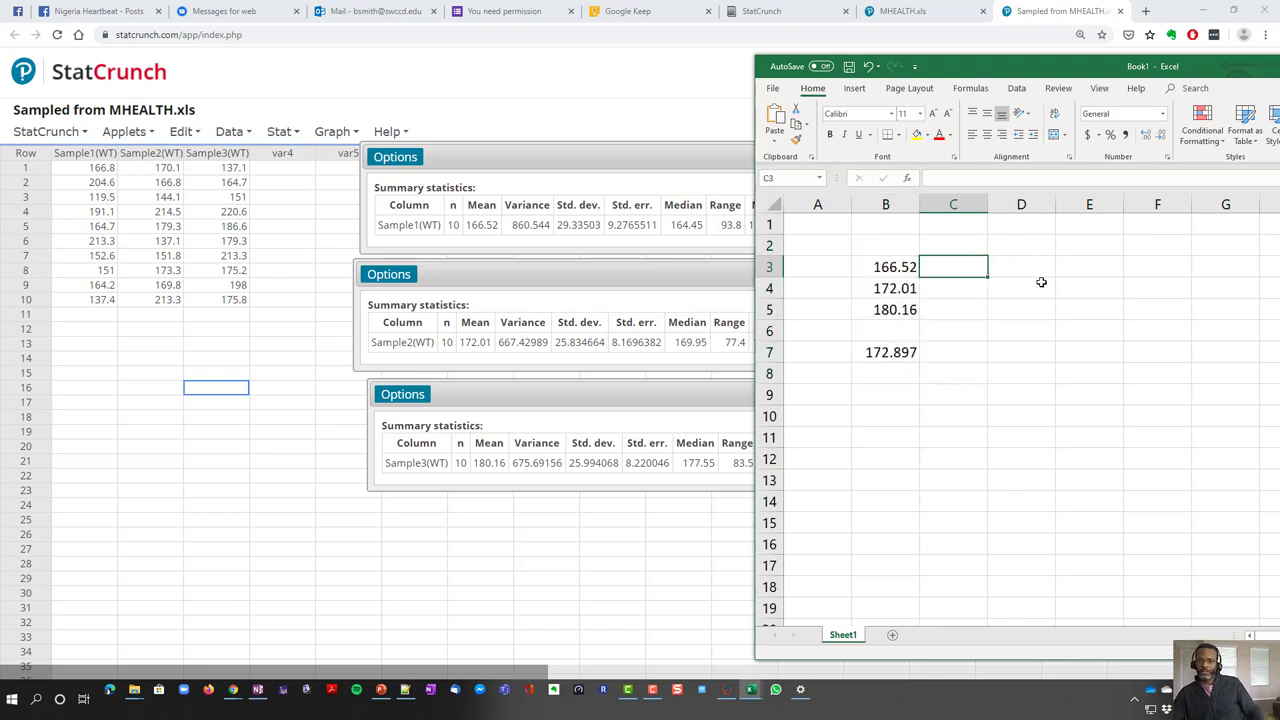
{"action": "key", "text": "Left"}
{"action": "key", "text": "Left"}
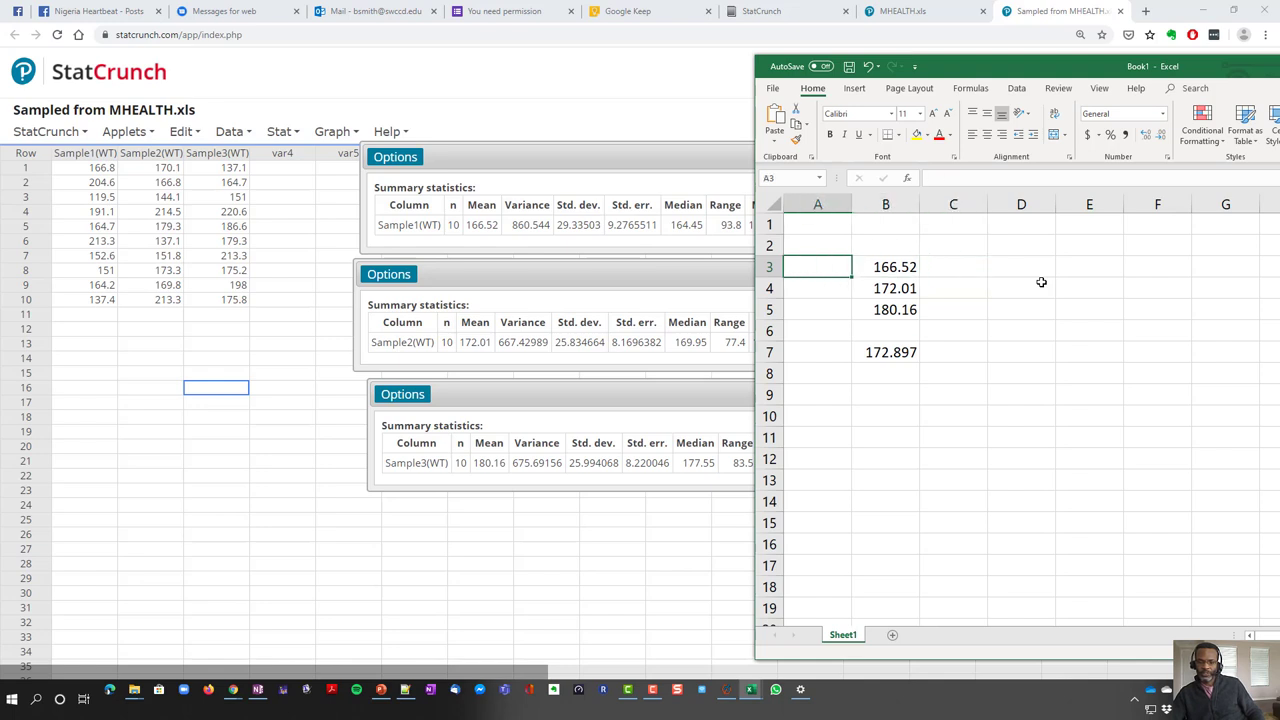
{"action": "type", "text": "x"}
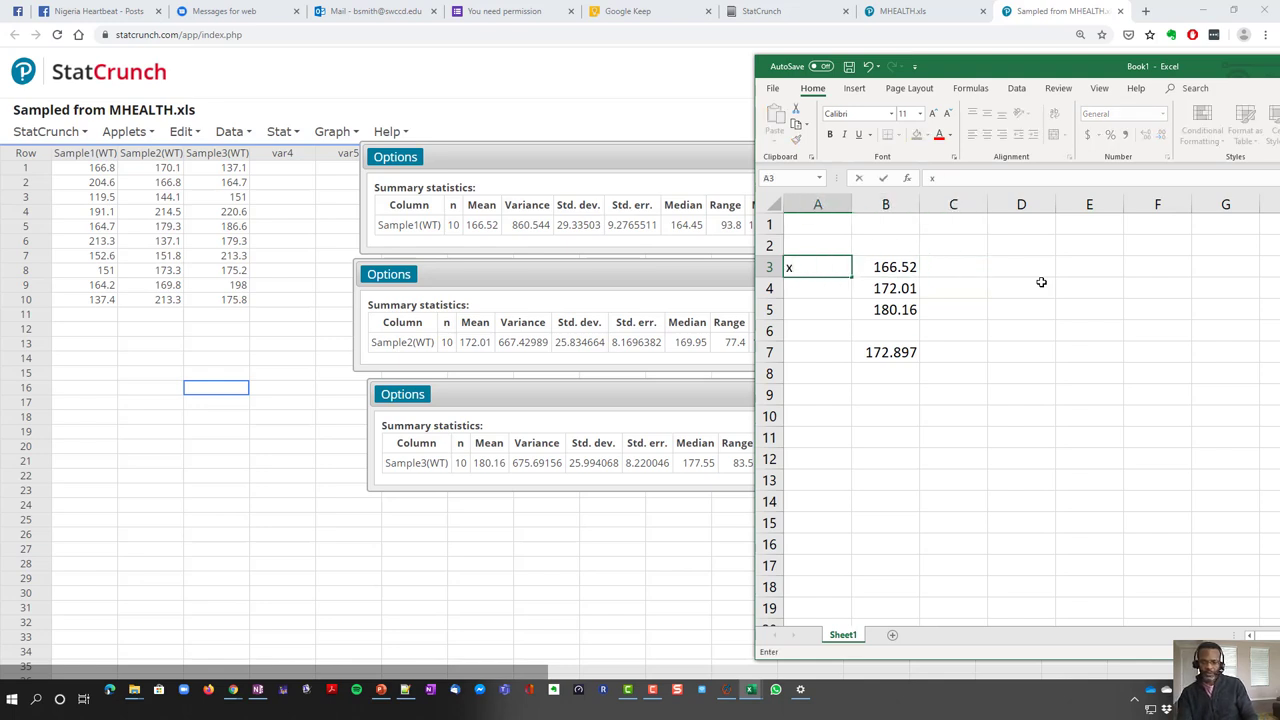
{"action": "type", "text": "_"}
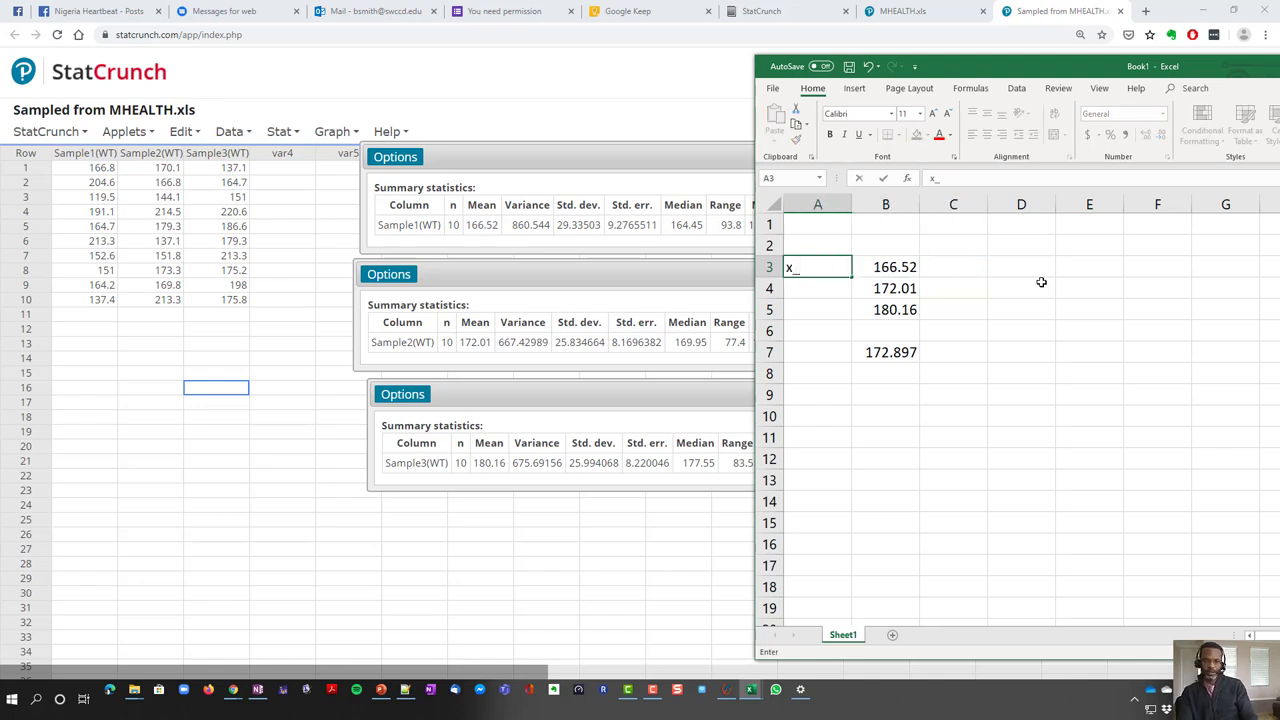
{"action": "type", "text": "1"}
{"action": "key", "text": "Return"}
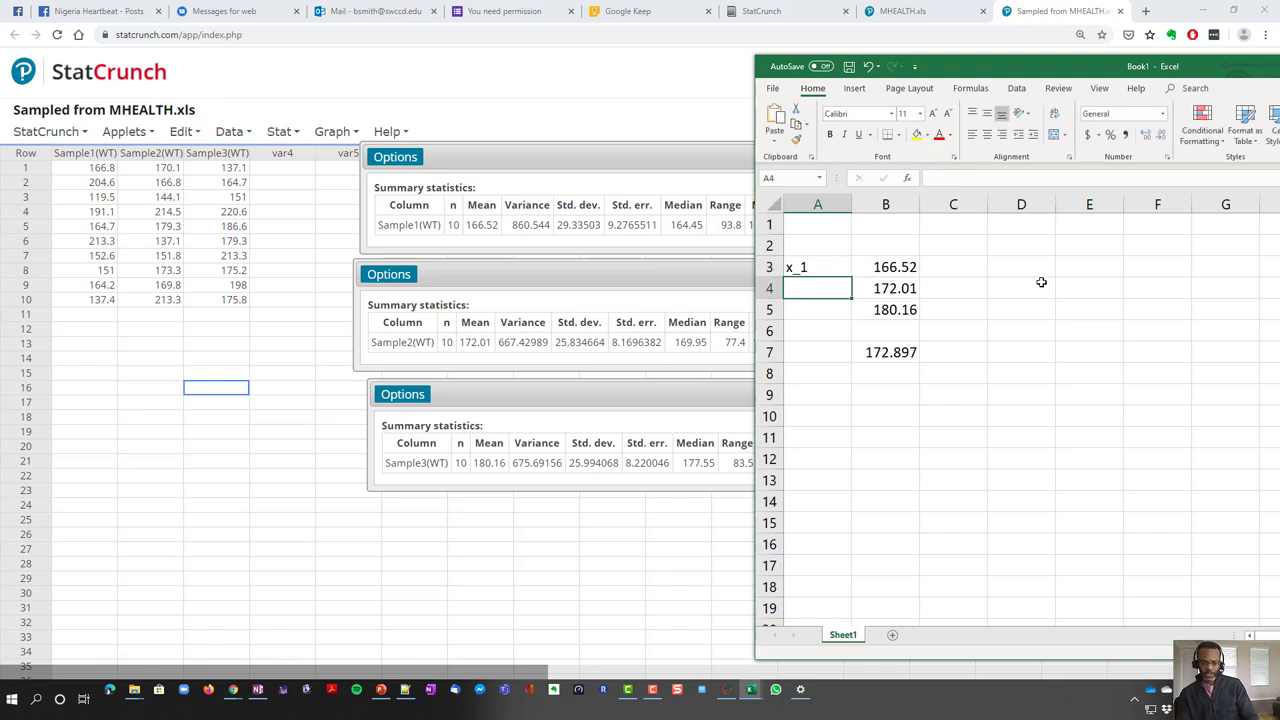
{"action": "type", "text": "x_1"}
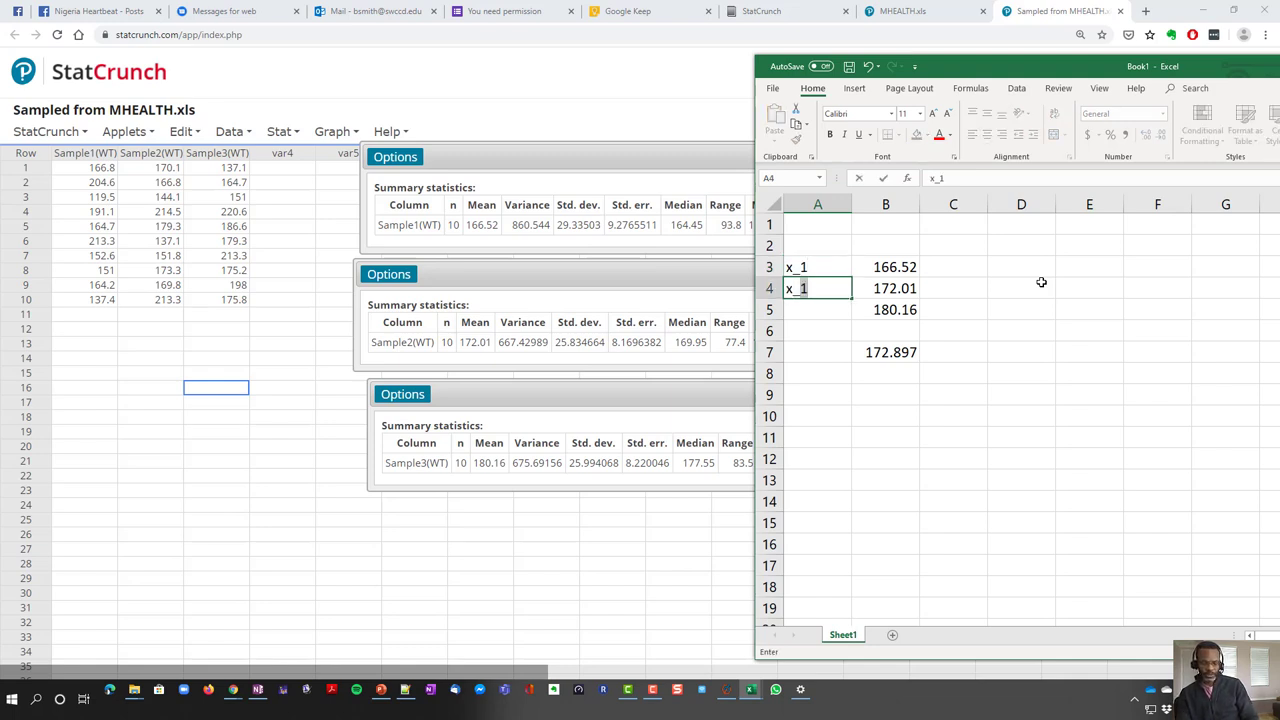
{"action": "type", "text": "2"}
{"action": "key", "text": "Return"}
{"action": "type", "text": "x"}
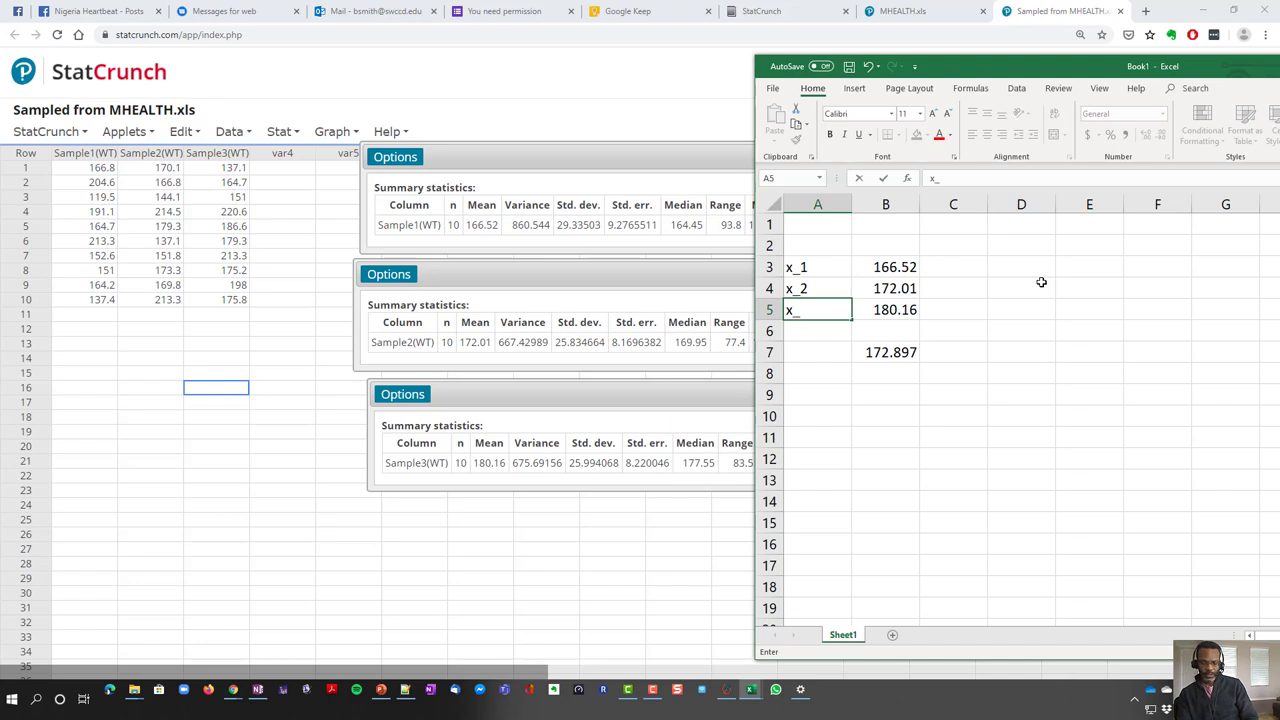
{"action": "type", "text": "_3"}
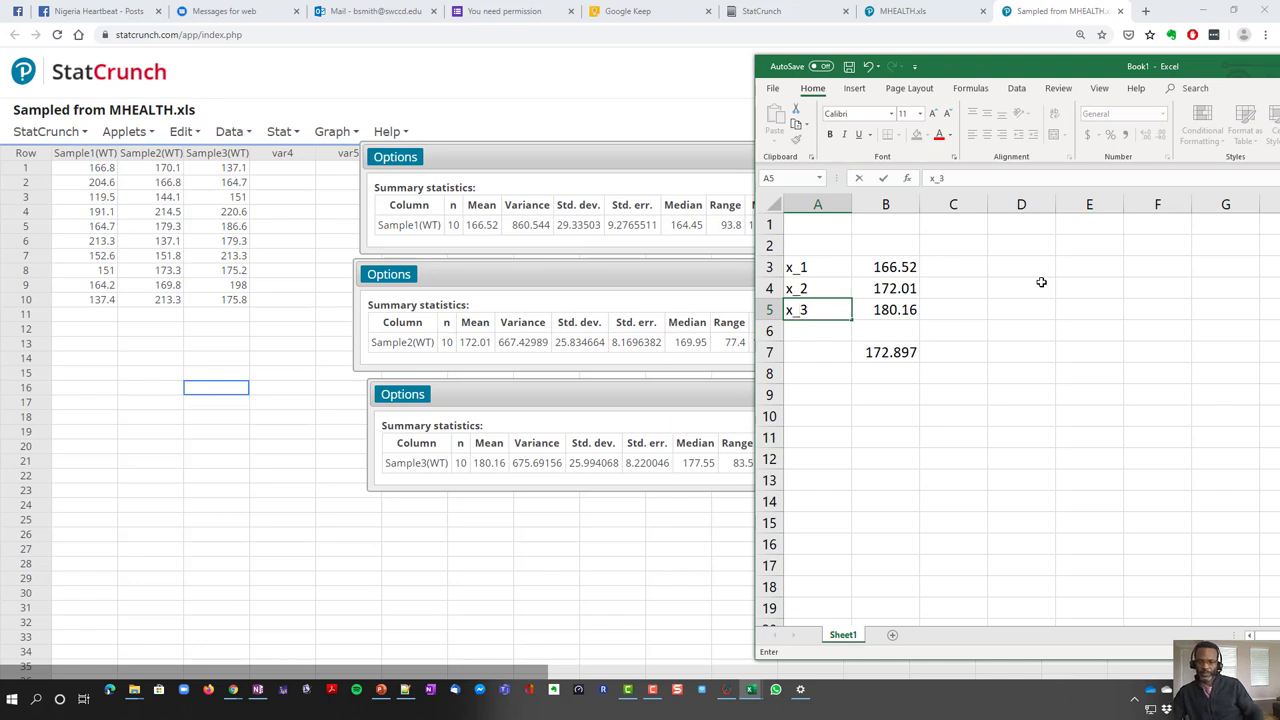
{"action": "key", "text": "Tab"}
Add a column headed n in D2 and enter the sample size 10 in each of D3:D5
{"action": "key", "text": "Up"}
{"action": "key", "text": "Up"}
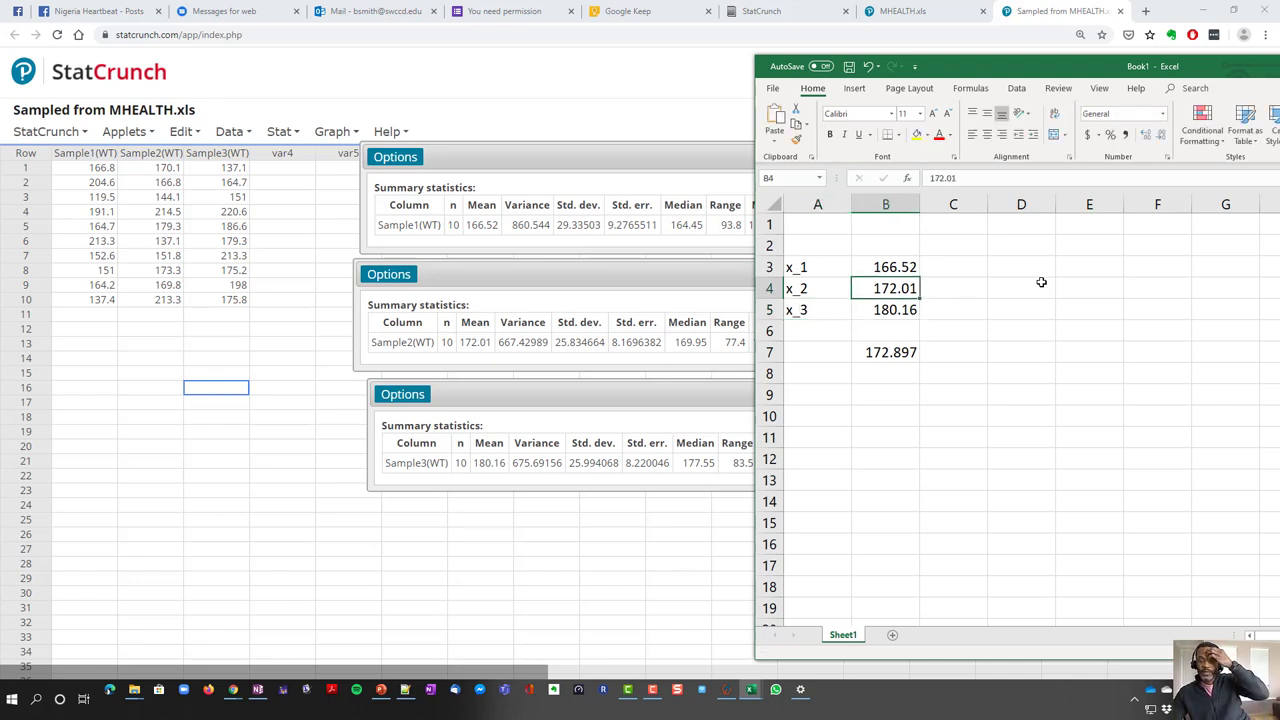
{"action": "key", "text": "Right"}
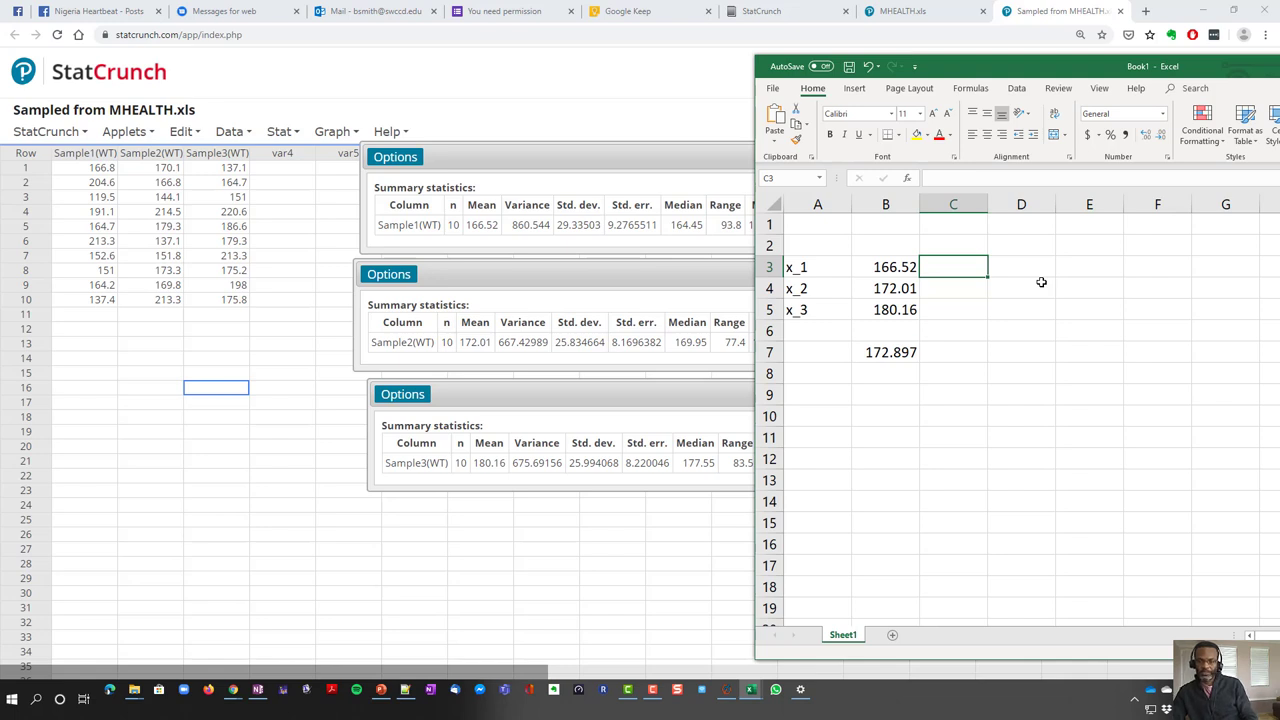
{"action": "key", "text": "Right"}
{"action": "key", "text": "Up"}
{"action": "type", "text": "n"}
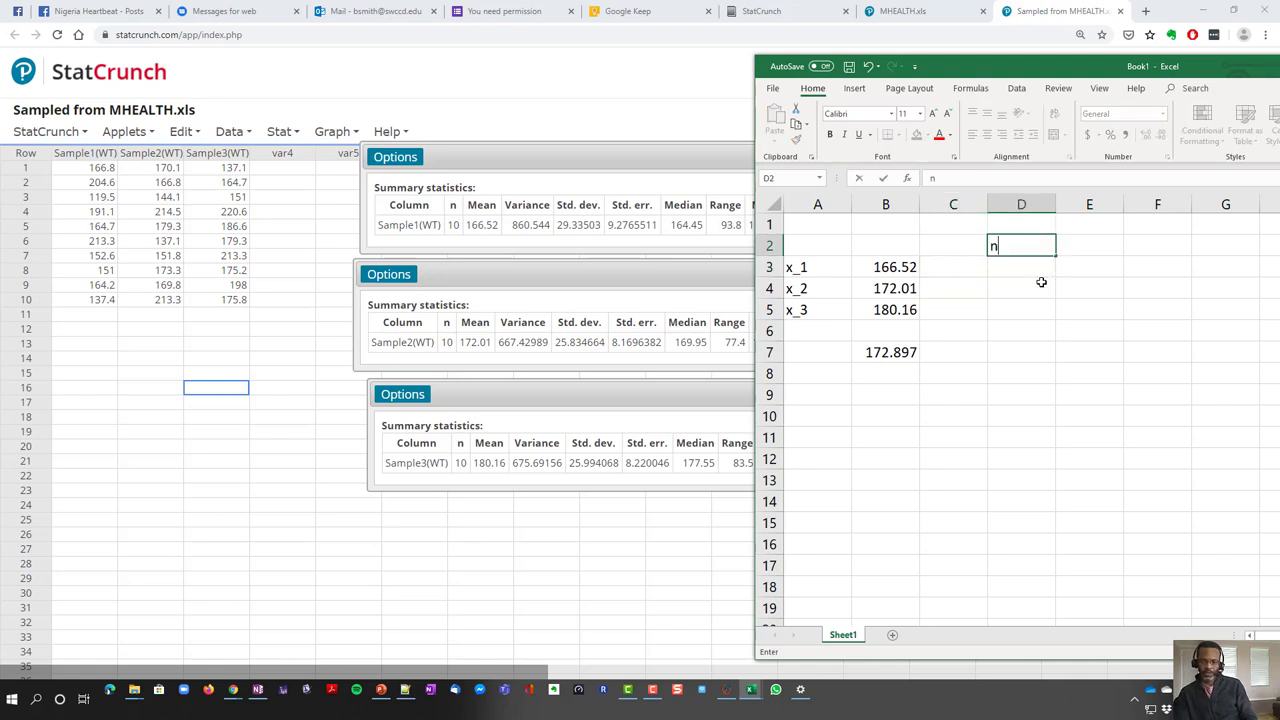
{"action": "key", "text": "Return"}
{"action": "type", "text": "10"}
{"action": "key", "text": "Return"}
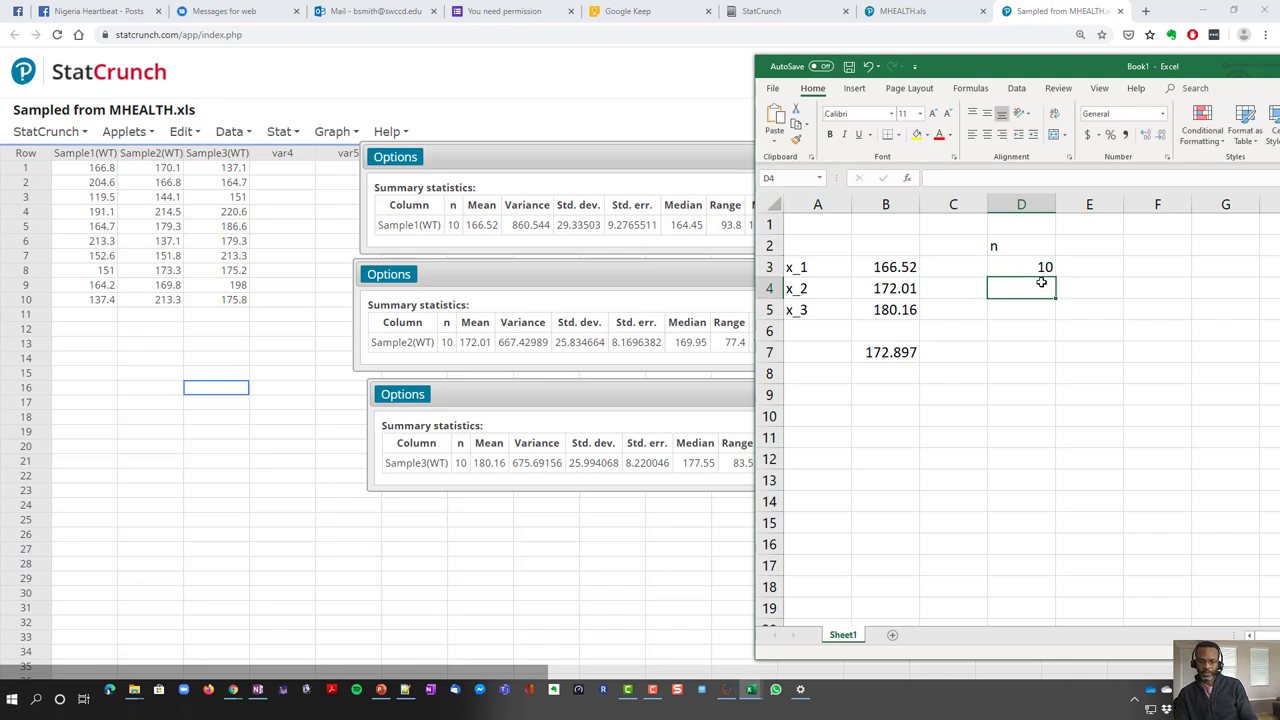
{"action": "type", "text": "10"}
{"action": "key", "text": "Return"}
{"action": "type", "text": "10"}
{"action": "key", "text": "Return"}
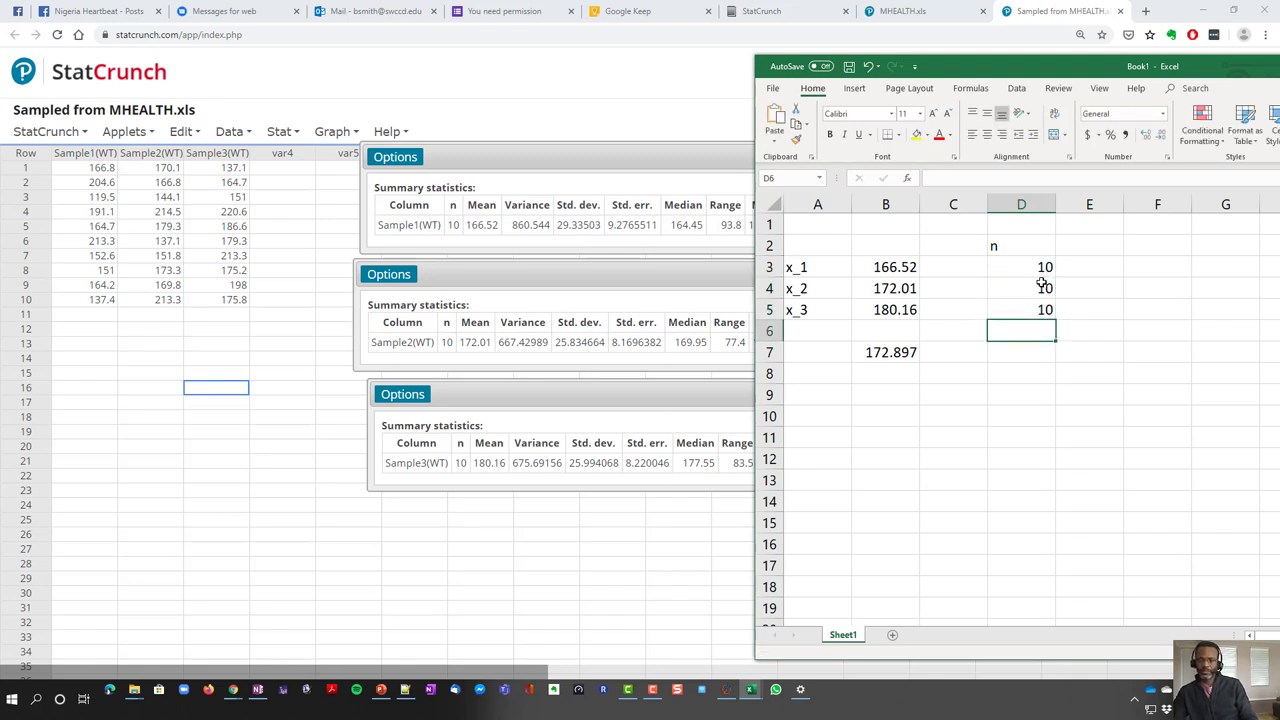
Enter the column headings means in B2 and sd in C2
{"action": "key", "text": "Up"}
{"action": "key", "text": "Left"}
{"action": "key", "text": "Left"}
{"action": "key", "text": "Up"}
{"action": "key", "text": "Up"}
{"action": "key", "text": "Up"}
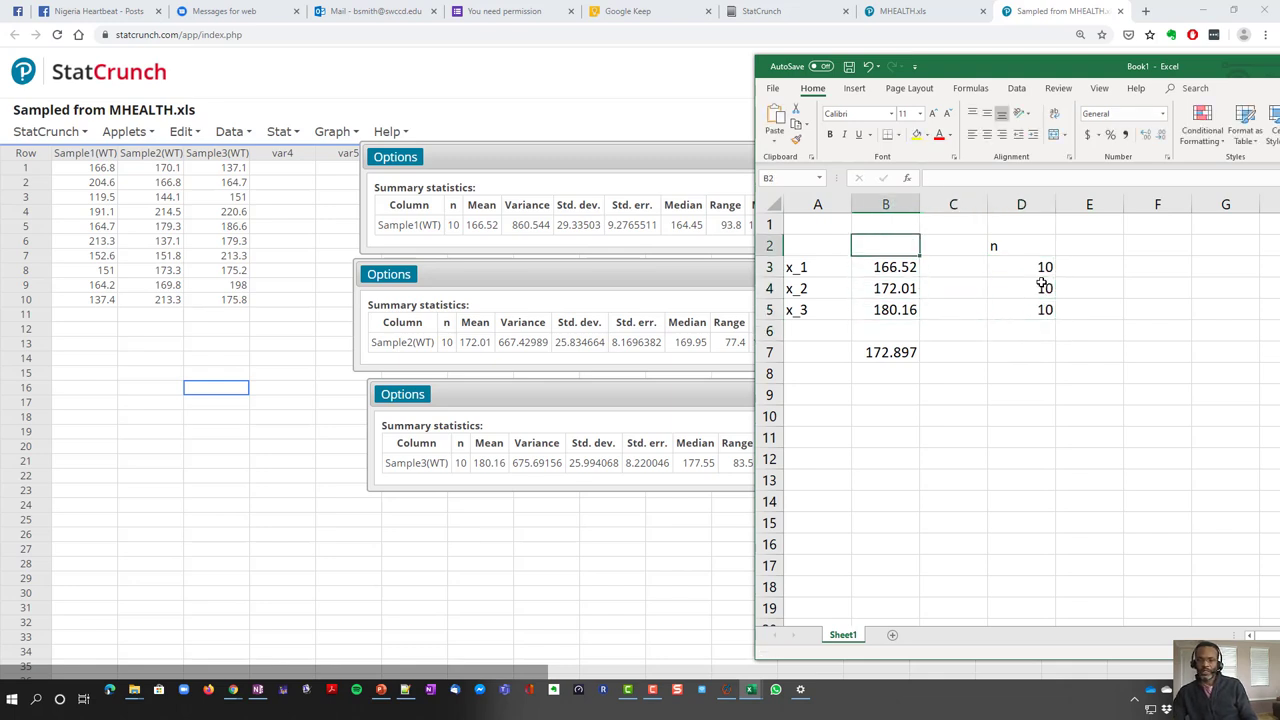
{"action": "type", "text": "means"}
{"action": "key", "text": "Tab"}
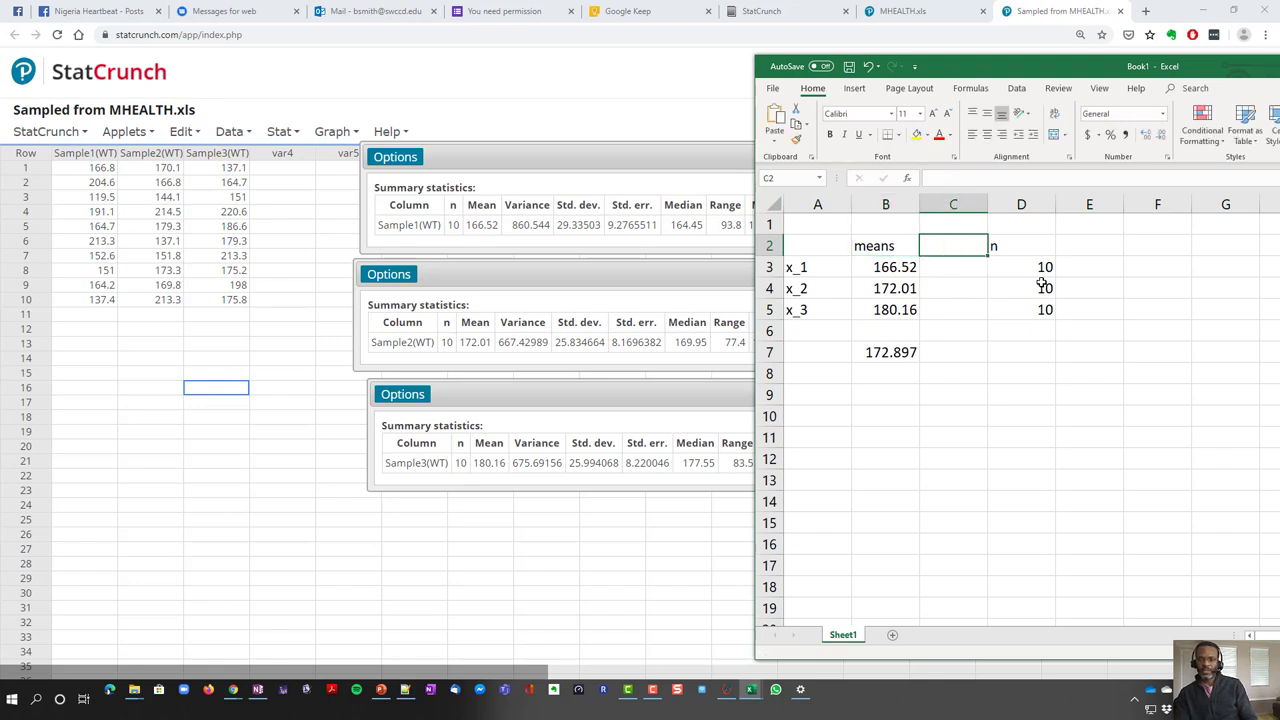
{"action": "type", "text": "sd"}
{"action": "key", "text": "Return"}
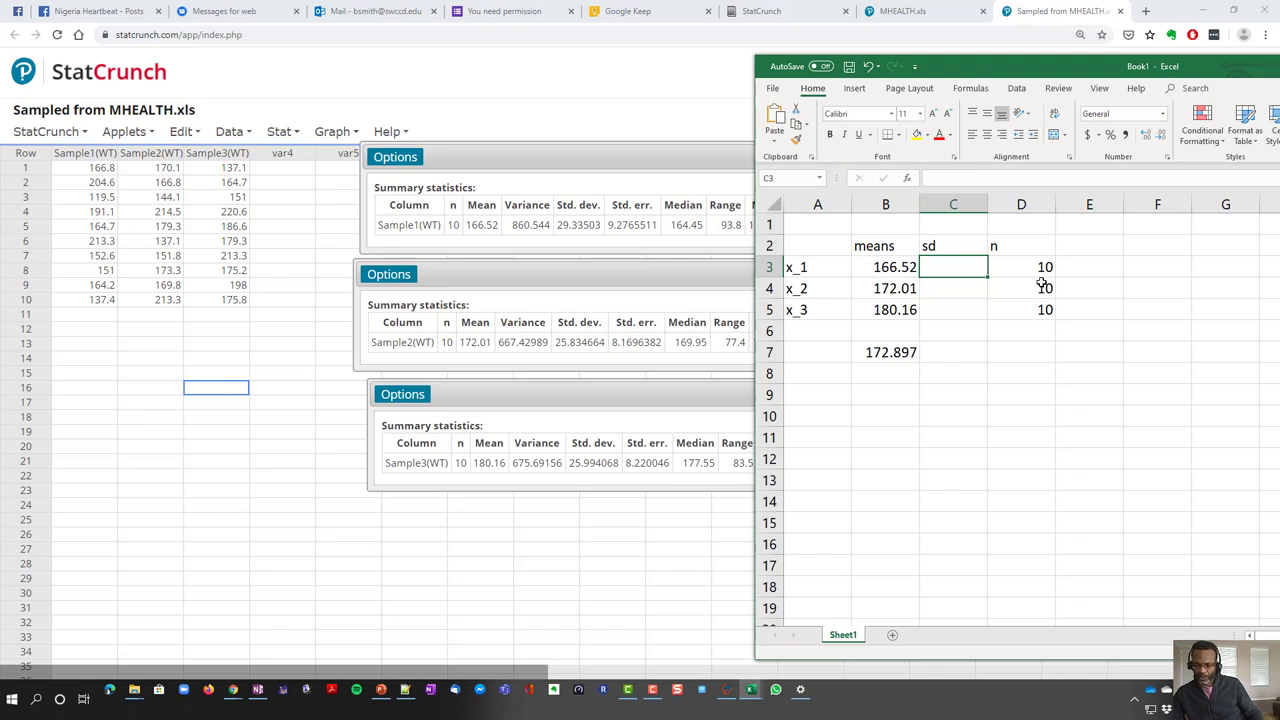
Enter the three samples' standard deviations 29.33503, 25.834664 and 25.994068 in C3:C5
{"action": "type", "text": "29"}
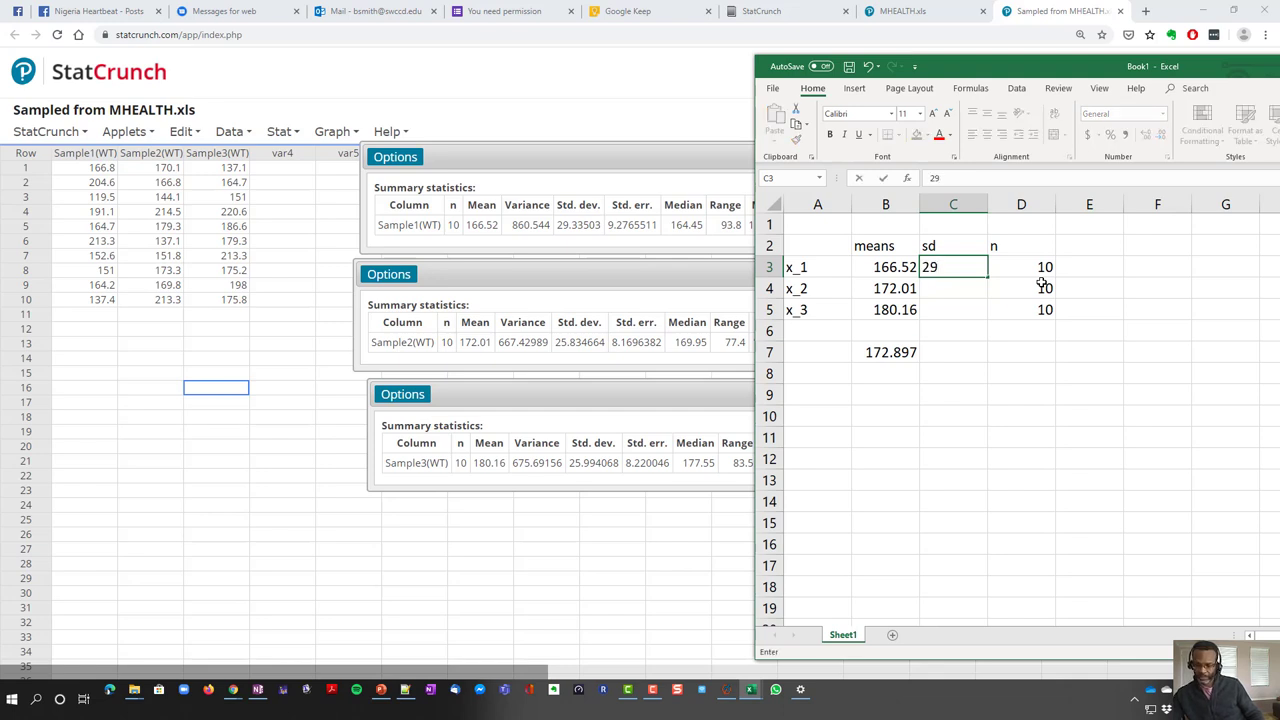
{"action": "type", "text": ".335"}
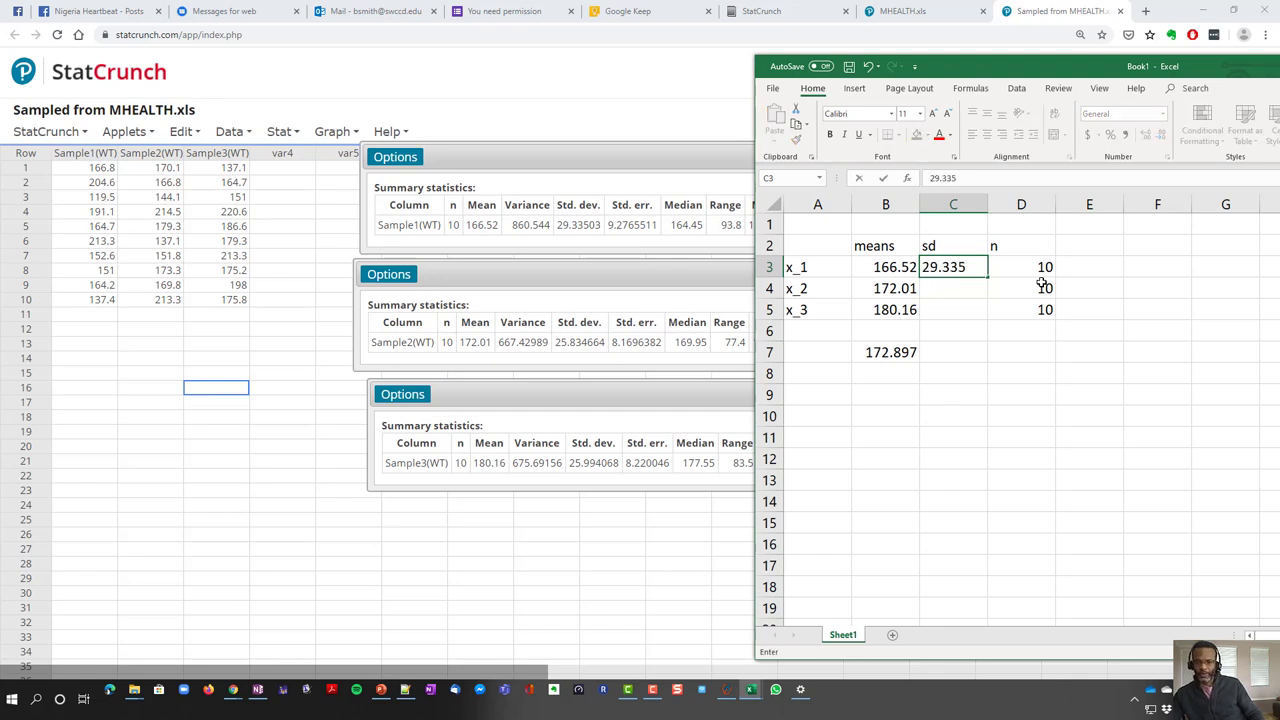
{"action": "type", "text": "03"}
{"action": "key", "text": "Return"}
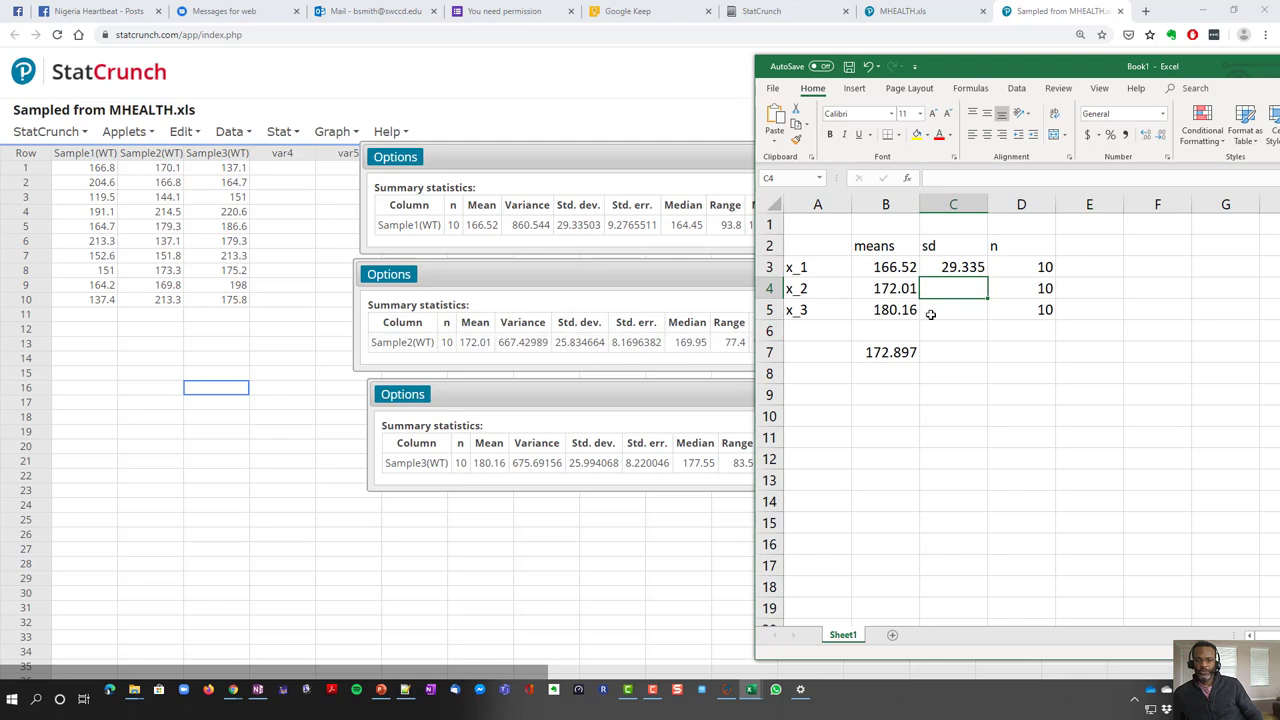
{"action": "type", "text": "25"}
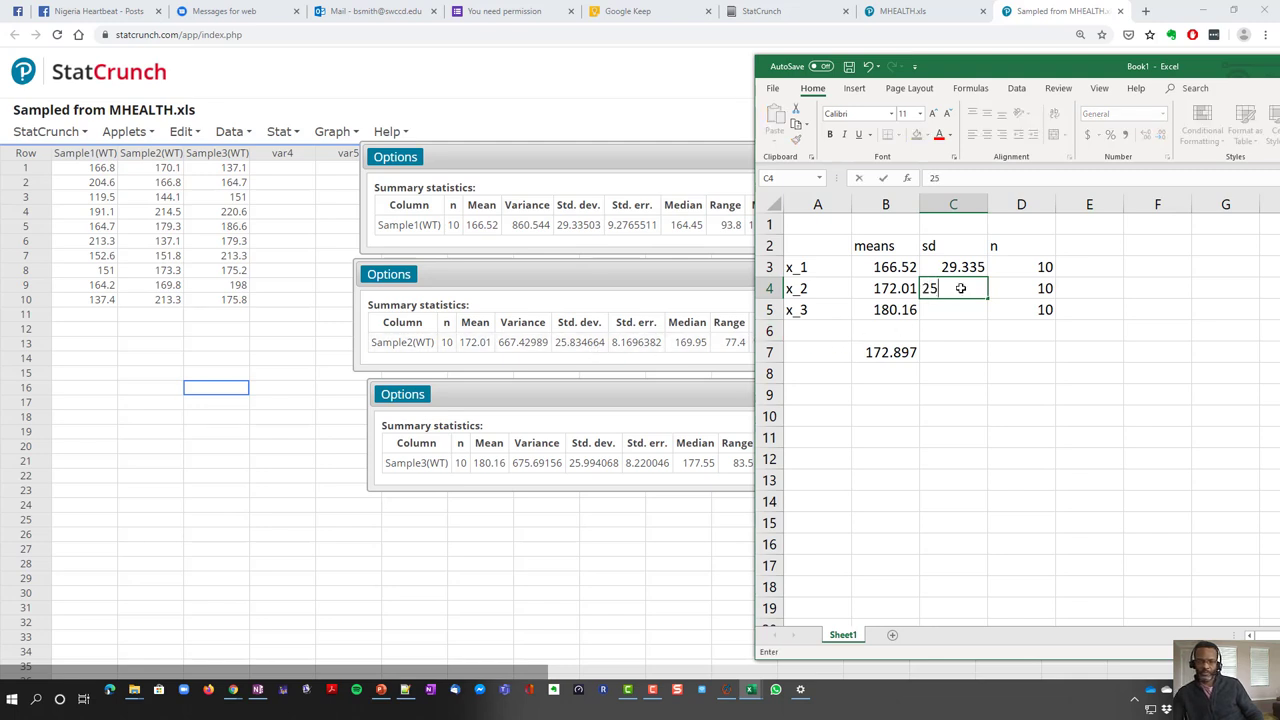
{"action": "type", "text": ".83"}
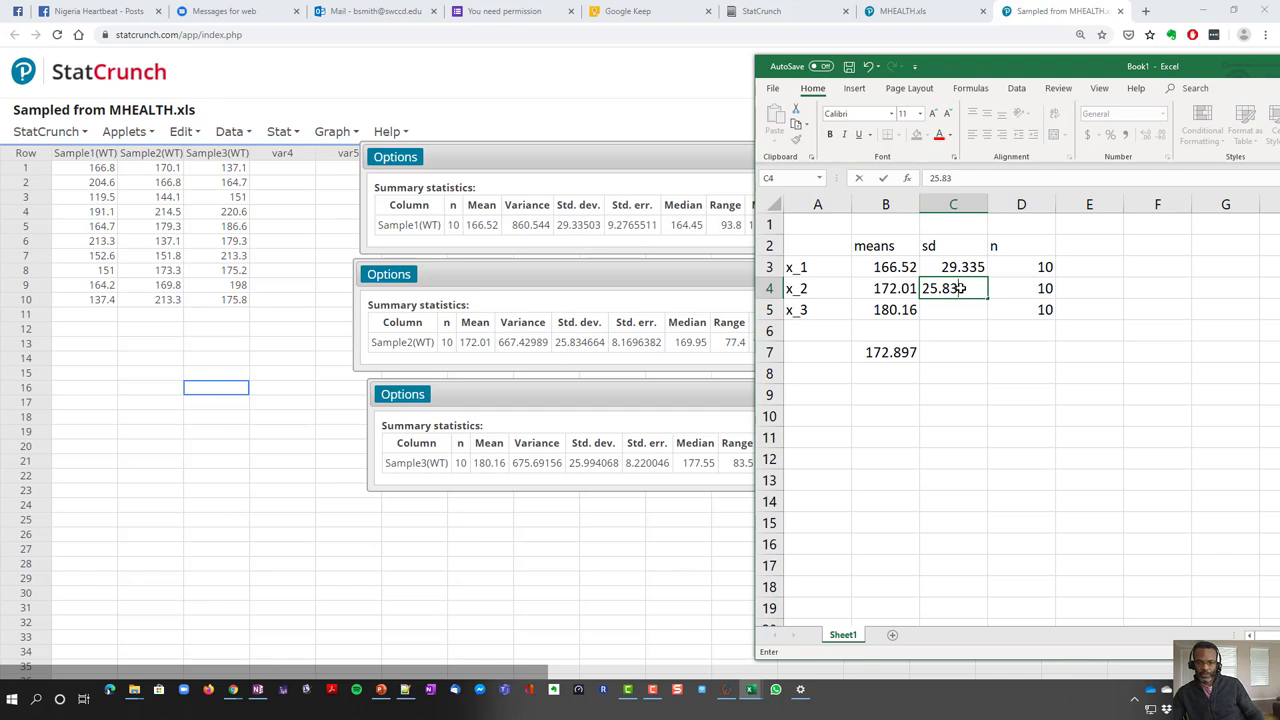
{"action": "type", "text": "4664"}
{"action": "key", "text": "Return"}
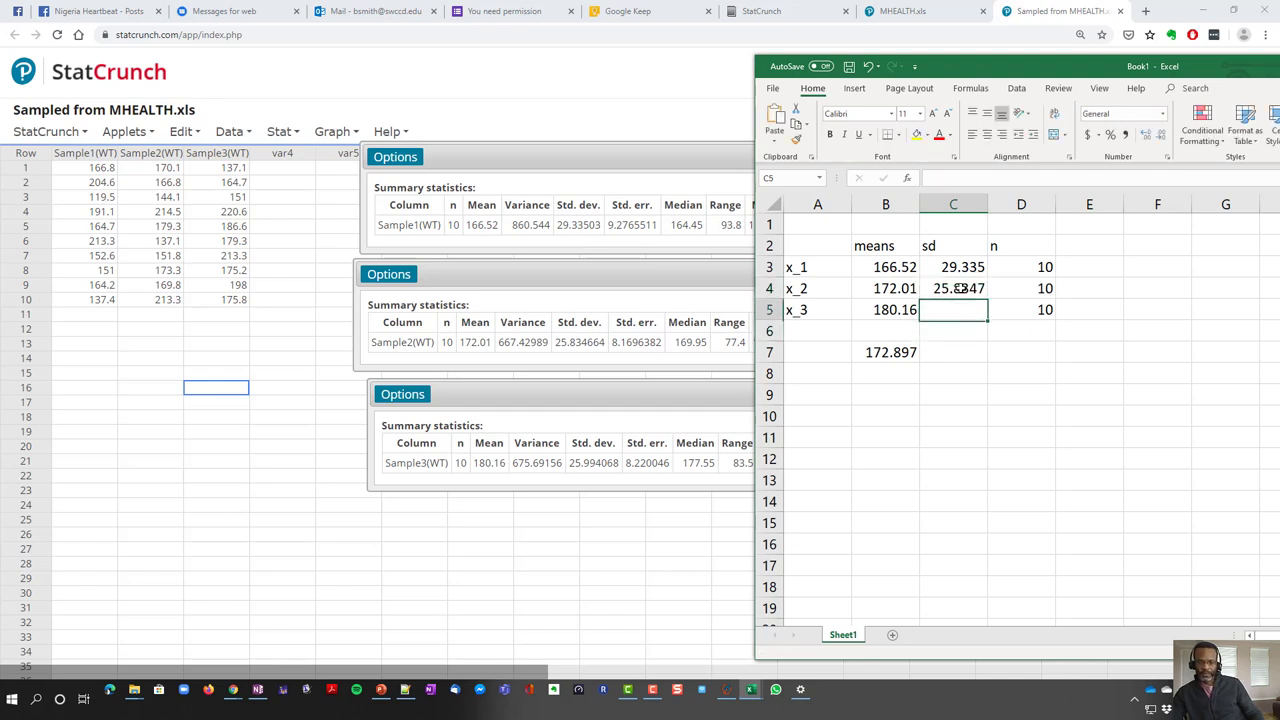
{"action": "type", "text": "25"}
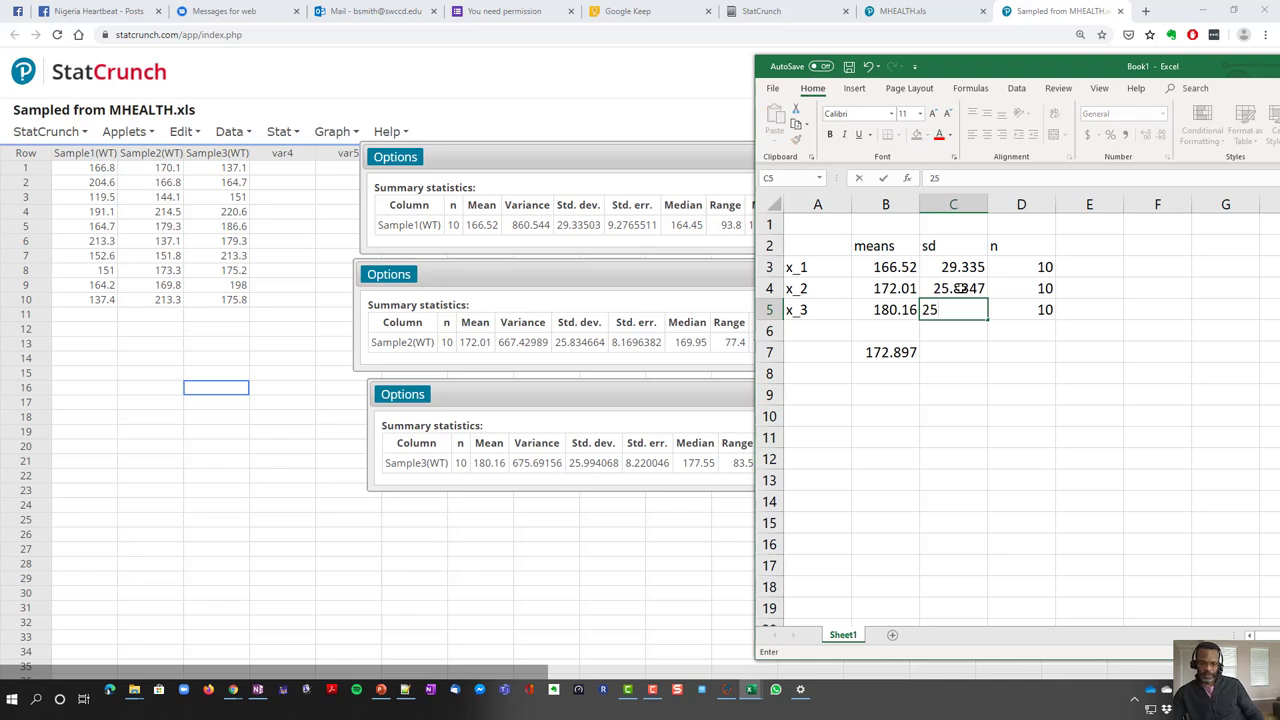
{"action": "type", "text": ".994"}
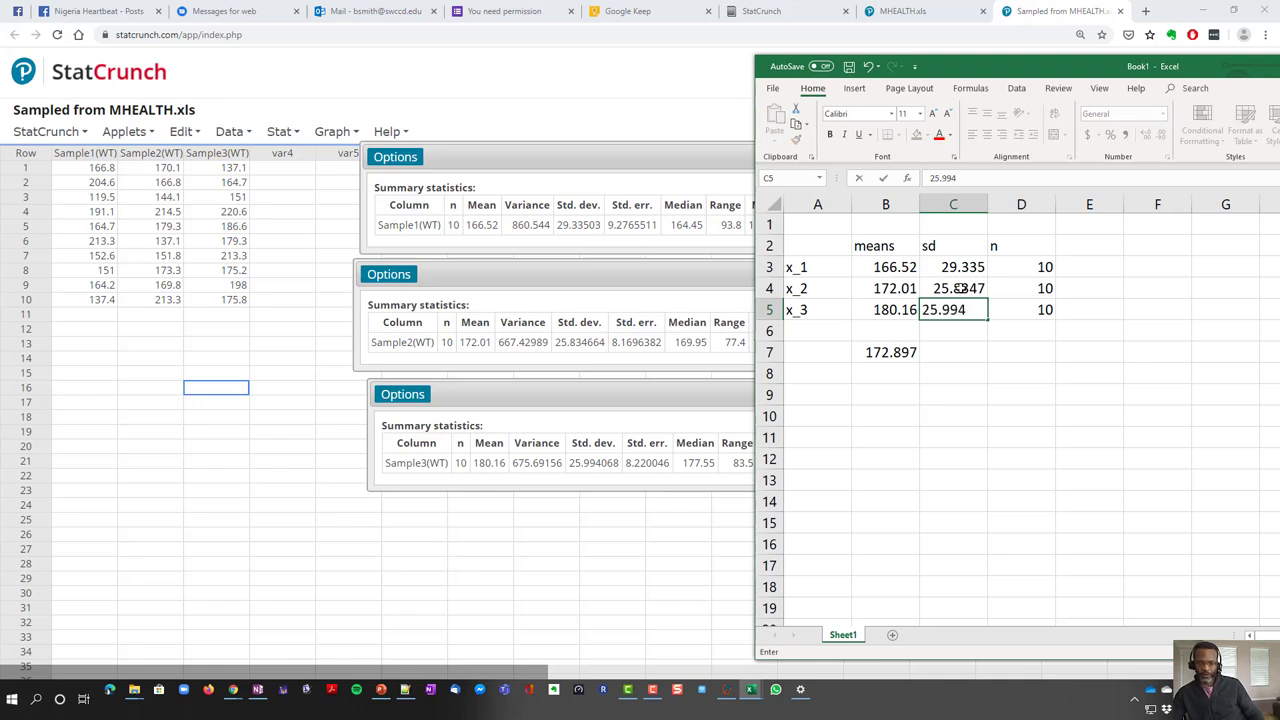
{"action": "type", "text": "068"}
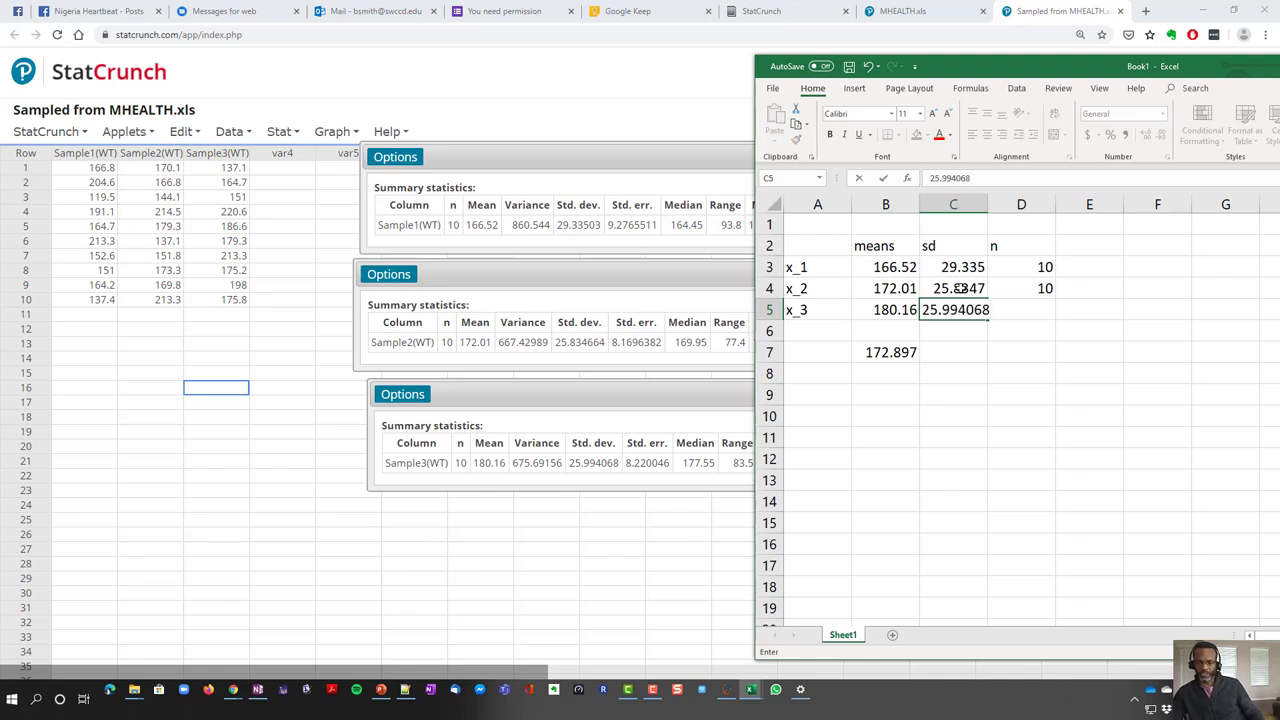
{"action": "key", "text": "Return"}
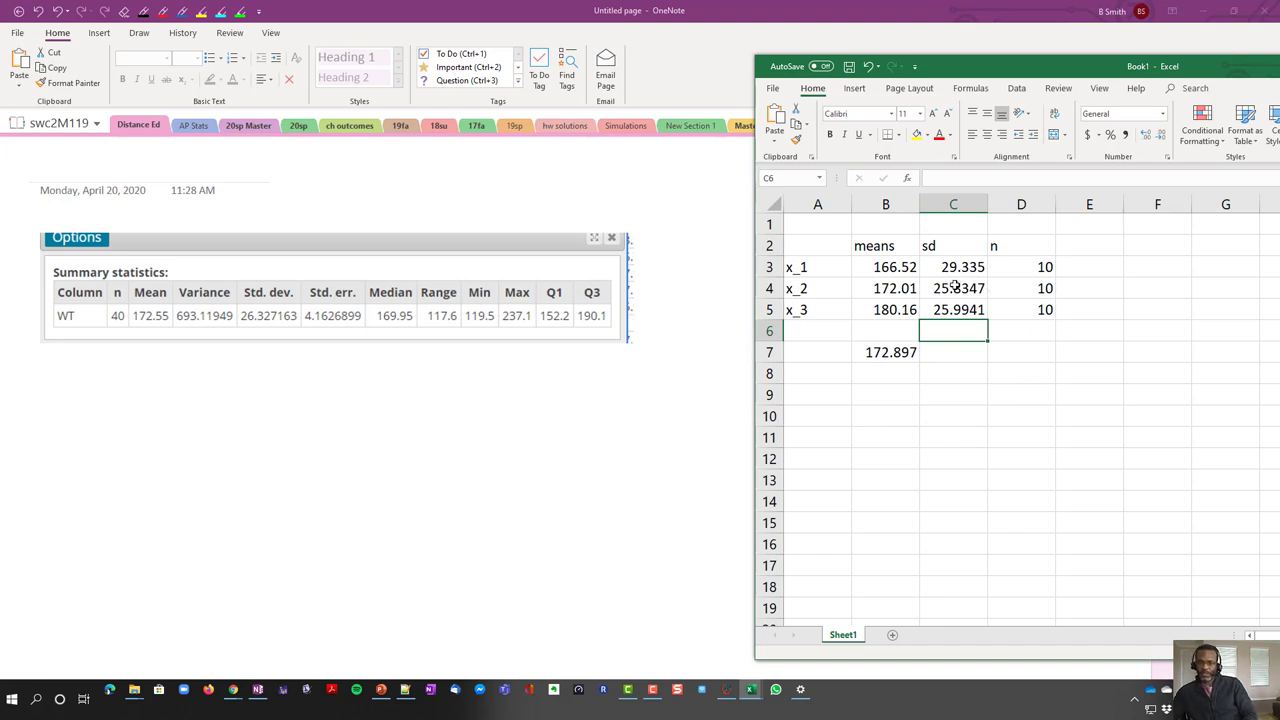
Color the standard deviations in C3:C5 red to set them apart from the means
{"action": "left_click_drag", "start_coordinate": [958, 266], "coordinate": [952, 310]}
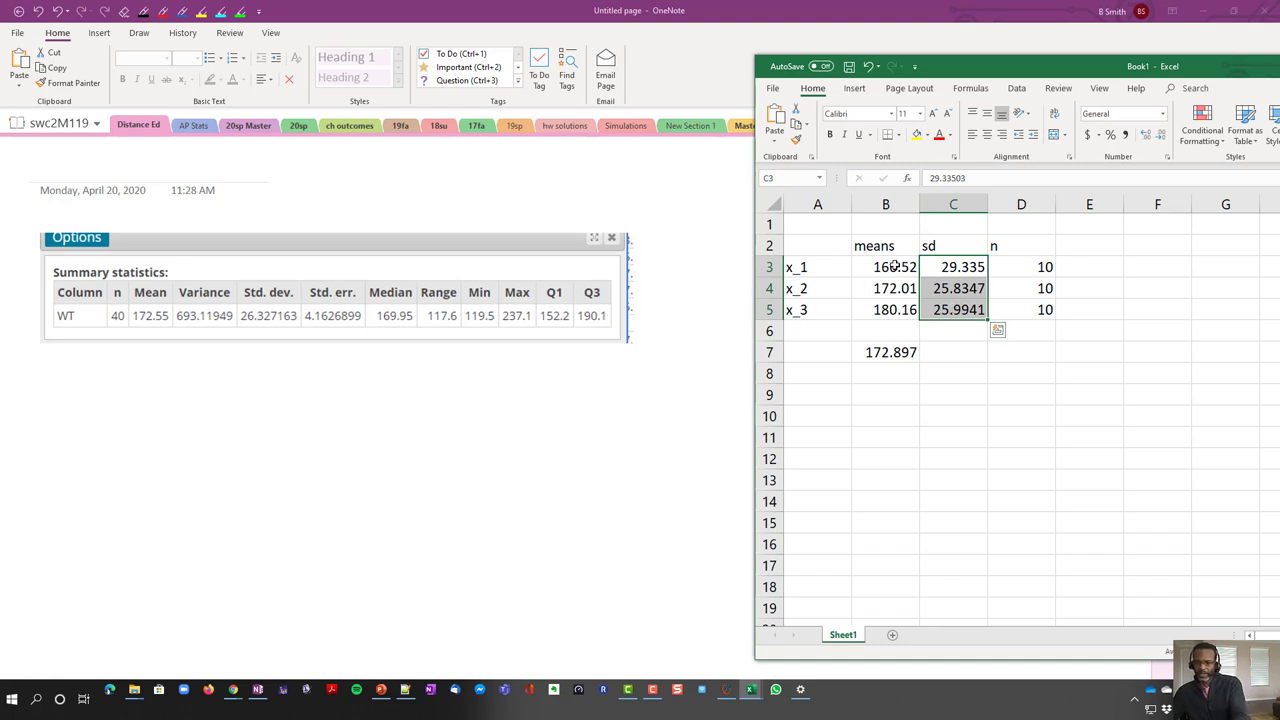
{"action": "left_click_drag", "start_coordinate": [891, 266], "coordinate": [878, 312]}
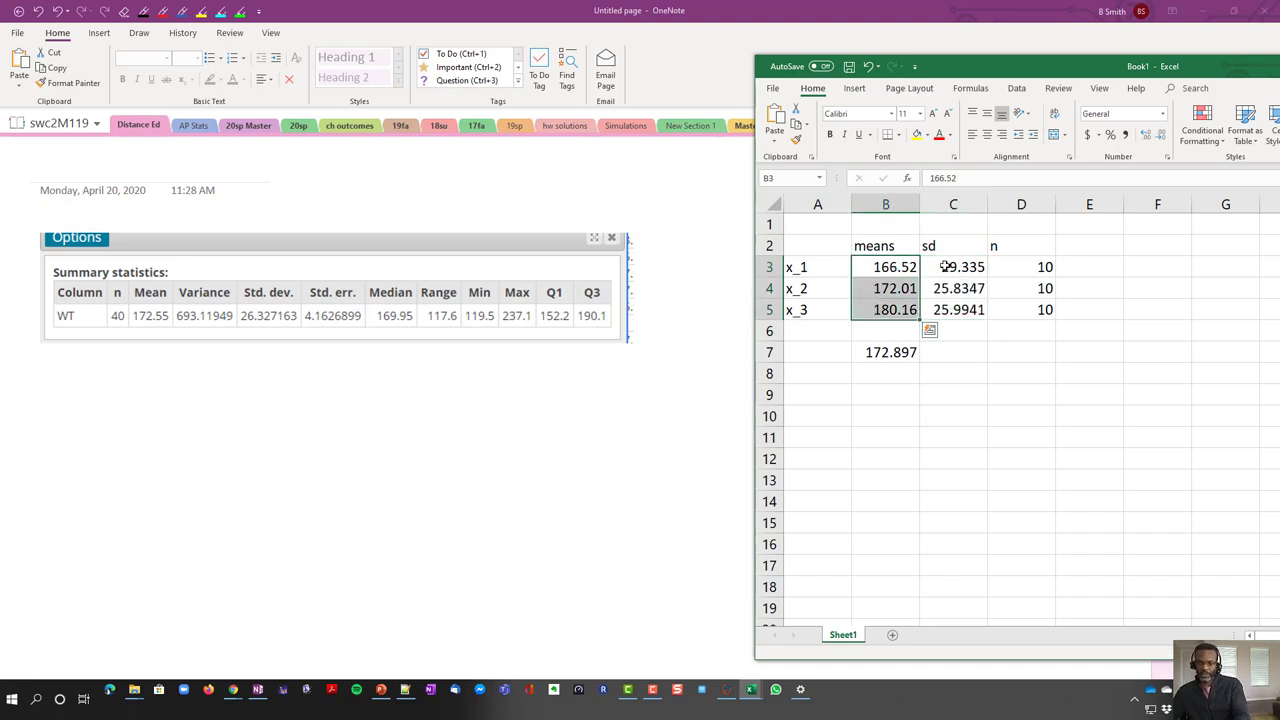
{"action": "left_click", "coordinate": [905, 267]}
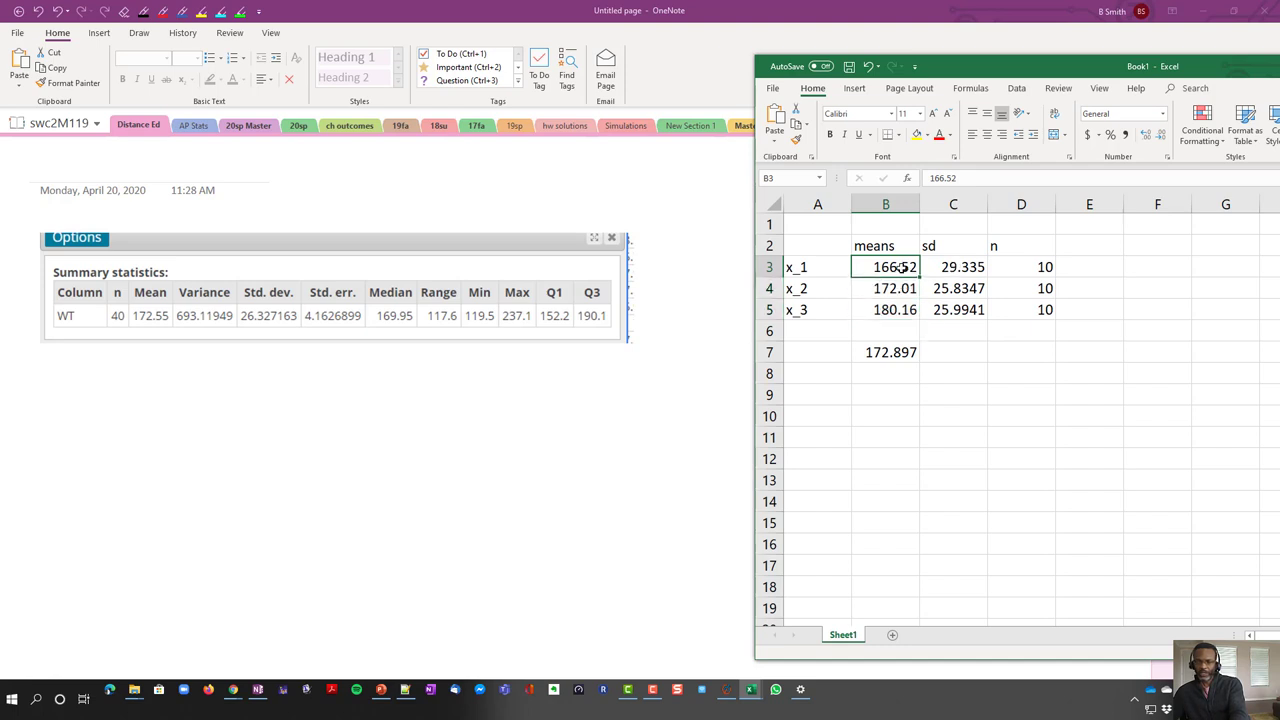
{"action": "left_click", "coordinate": [958, 262]}
{"action": "left_click_drag", "start_coordinate": [960, 262], "coordinate": [948, 312]}
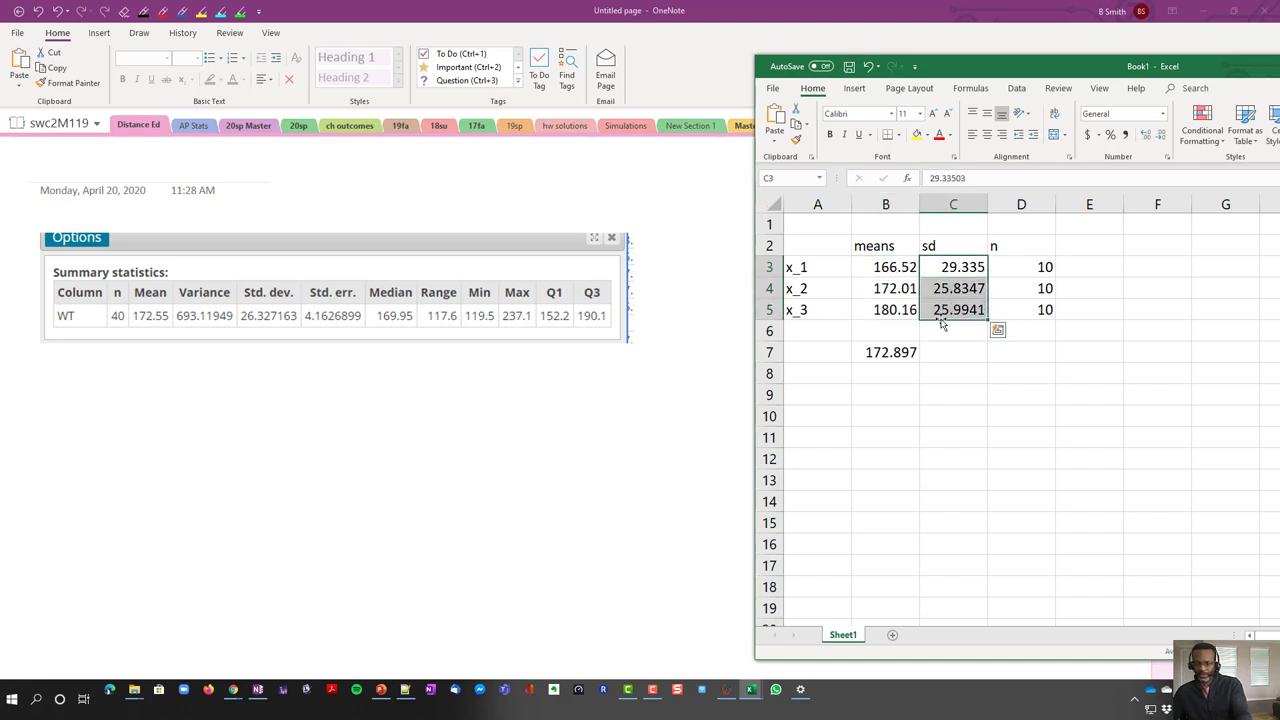
{"action": "left_click", "coordinate": [940, 138]}
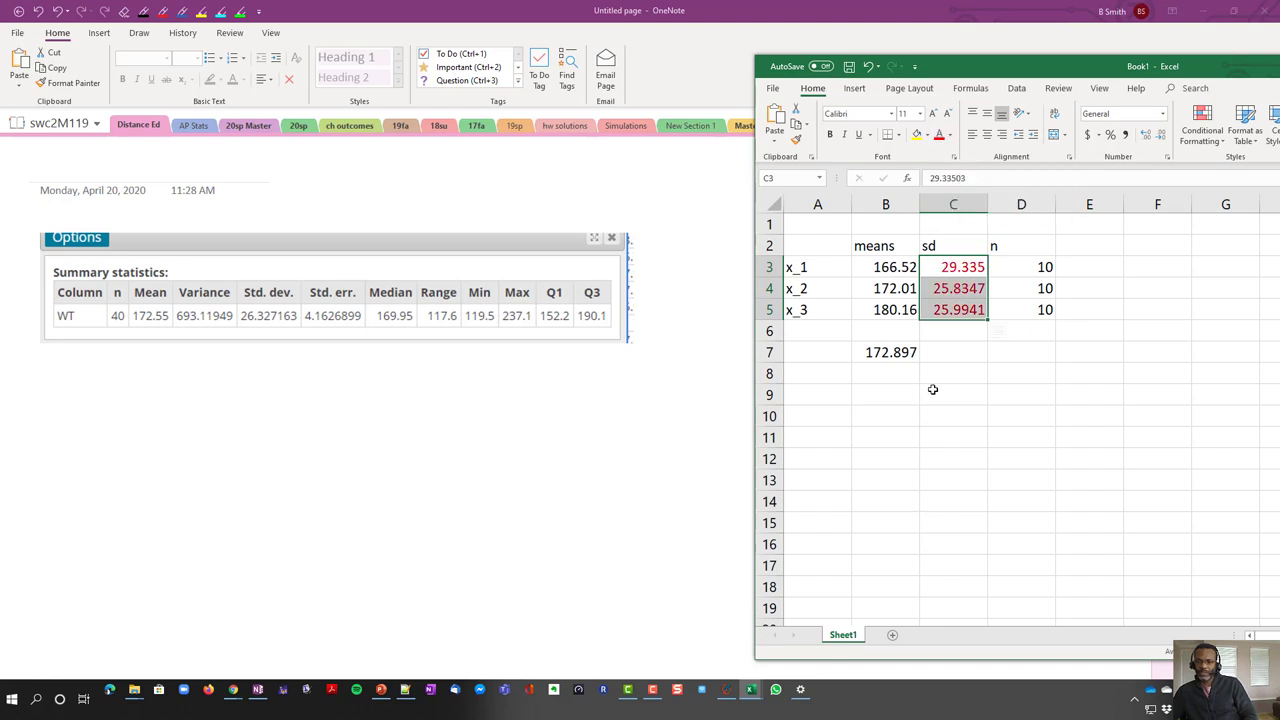
Compare each of the three sample means in B3:B5 with their average in B7
{"action": "left_click_drag", "start_coordinate": [895, 268], "coordinate": [890, 310]}
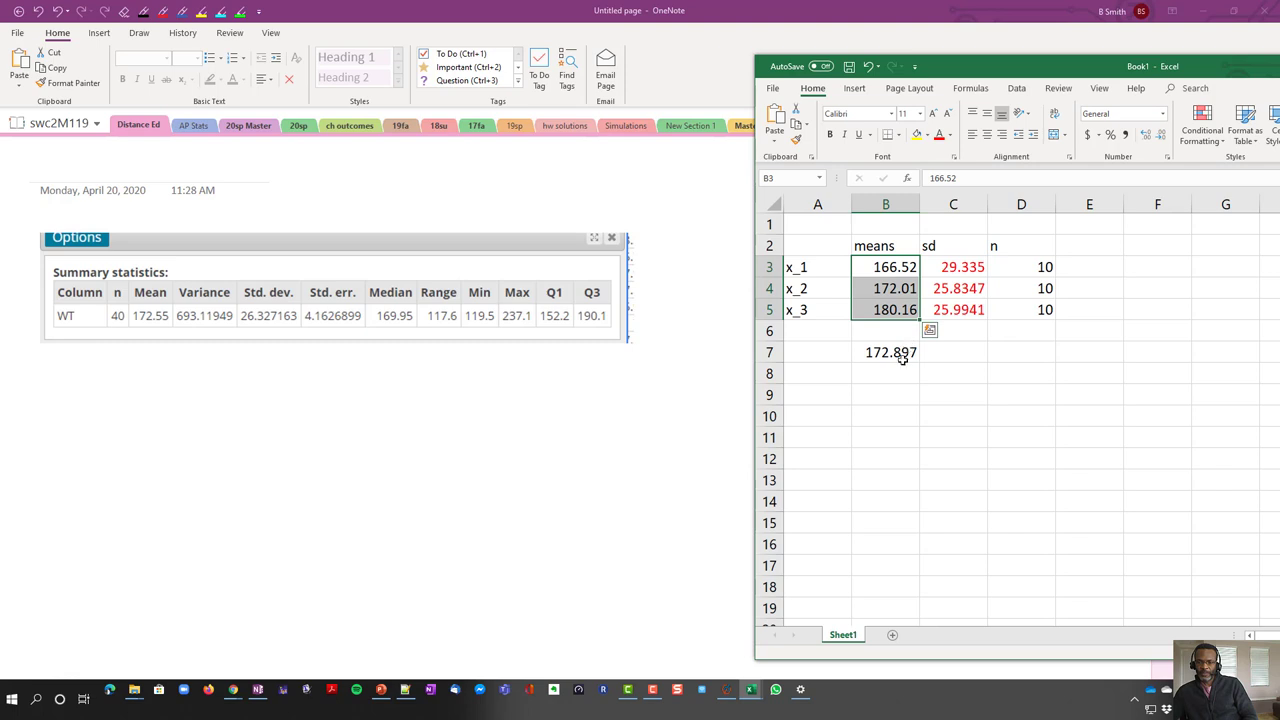
{"action": "left_click", "coordinate": [903, 351]}
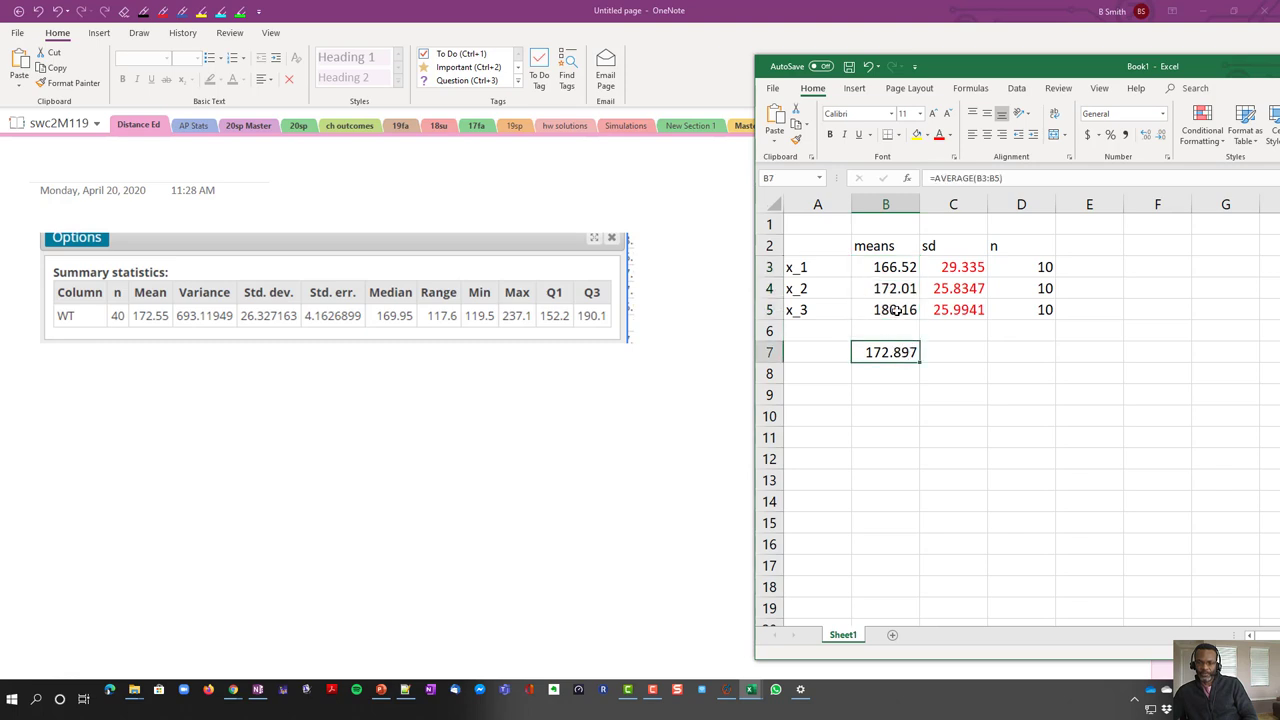
{"action": "left_click", "coordinate": [899, 267]}
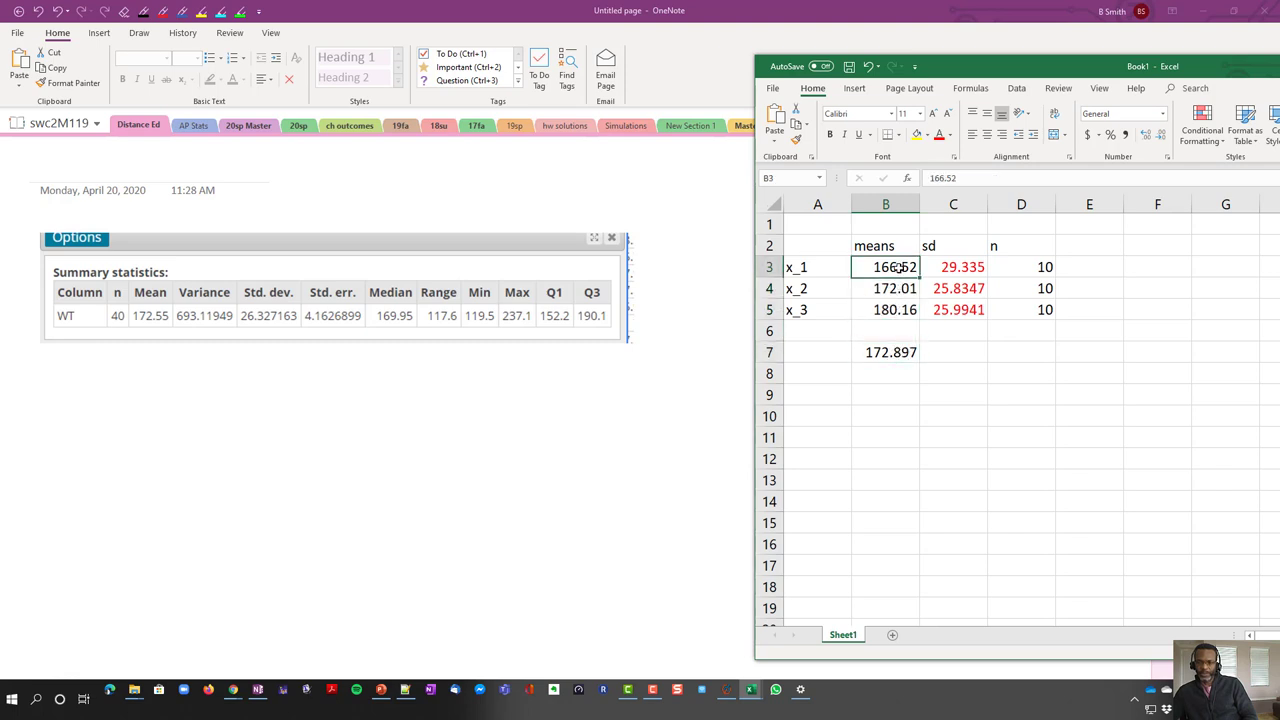
{"action": "left_click", "coordinate": [893, 350]}
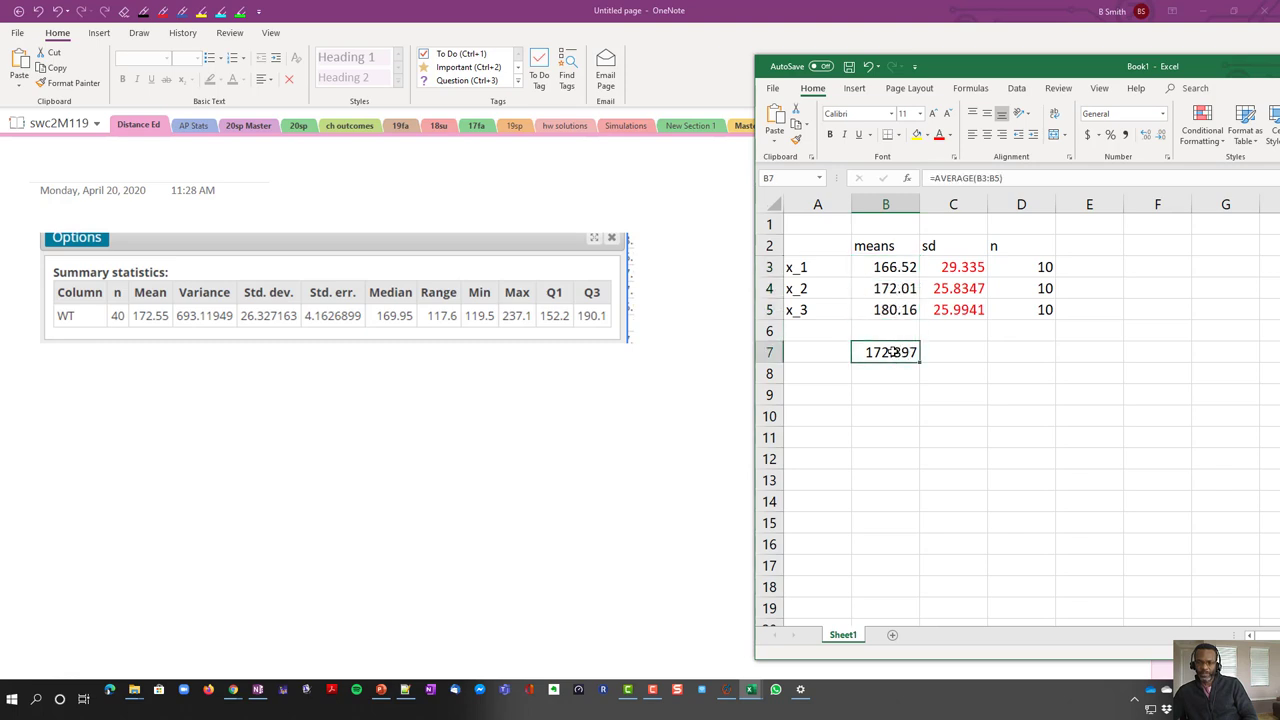
{"action": "left_click", "coordinate": [898, 288]}
{"action": "left_click", "coordinate": [889, 353]}
{"action": "left_click", "coordinate": [890, 308]}
{"action": "left_click", "coordinate": [892, 353]}
Label A7 as mean and A8 as sd for the summary of the sample means
{"action": "left_click", "coordinate": [832, 345]}
{"action": "type", "text": "me"}
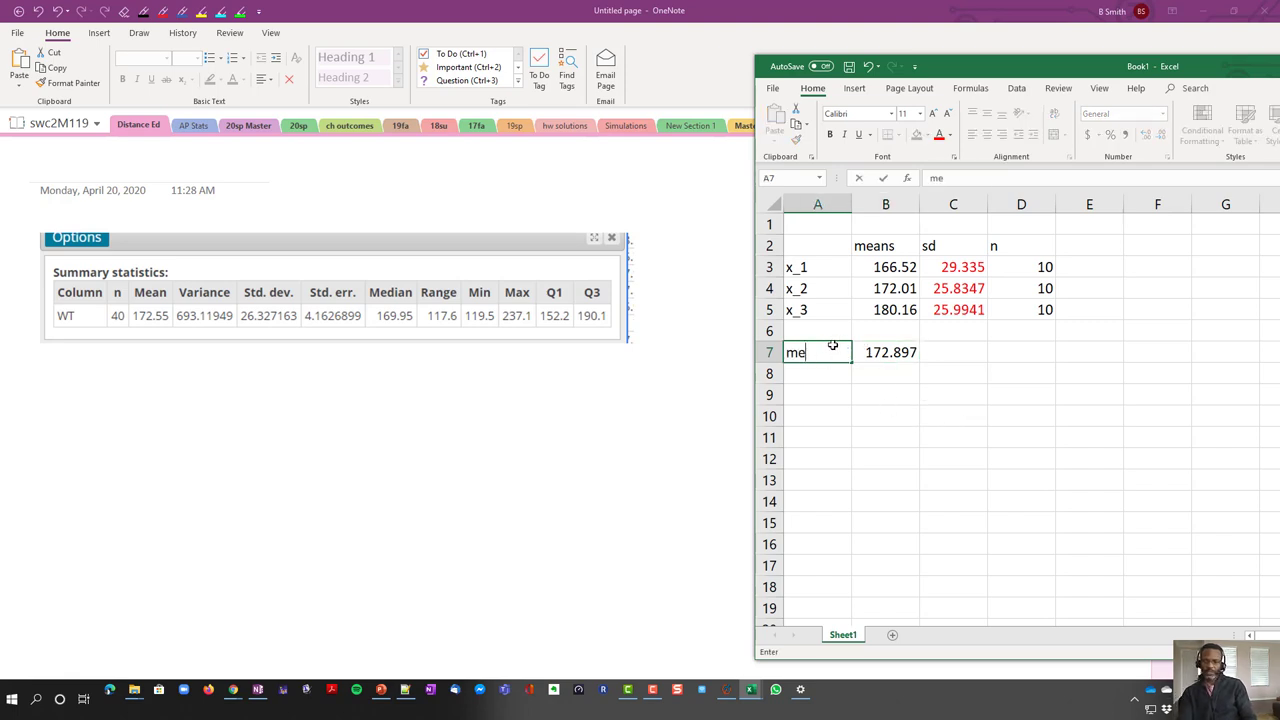
{"action": "type", "text": "an"}
{"action": "key", "text": "ctrl+Return"}
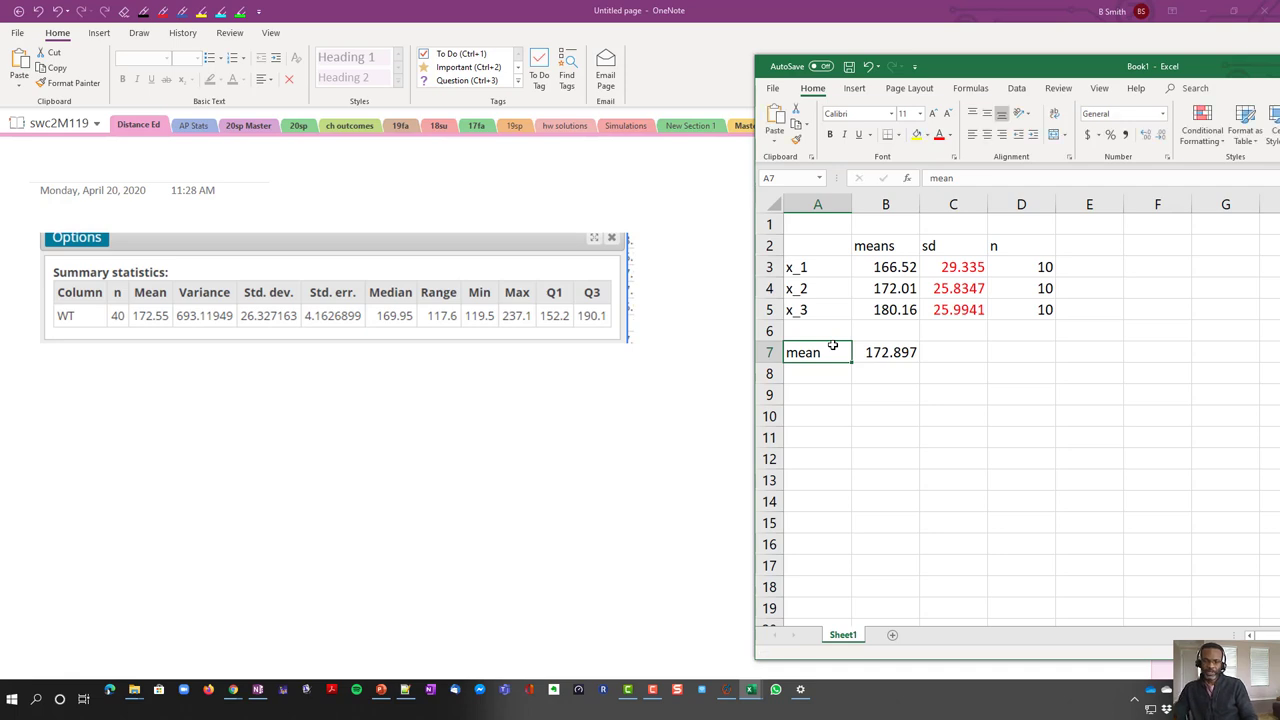
{"action": "left_click", "coordinate": [808, 370]}
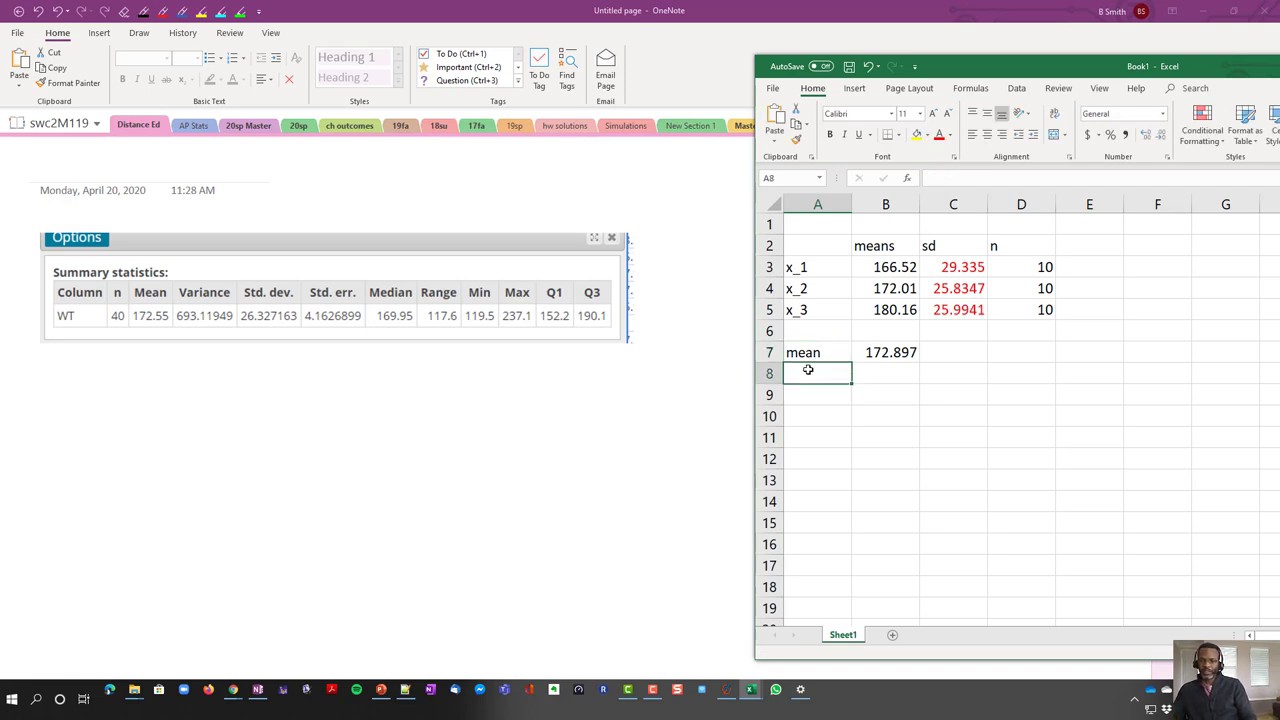
{"action": "type", "text": "sd"}
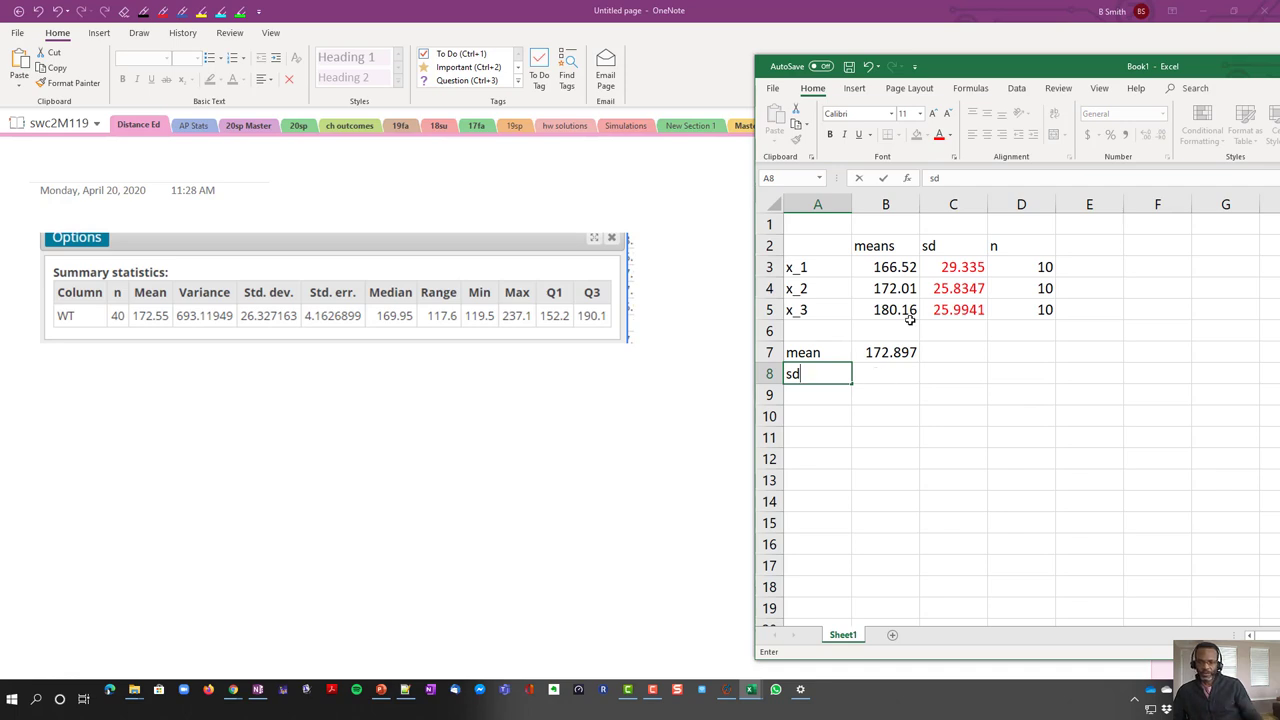
Calculate the standard deviation of B3:B5 in B8 with STDEV.S and review it against the three sample means
{"action": "left_click_drag", "start_coordinate": [888, 266], "coordinate": [887, 311]}
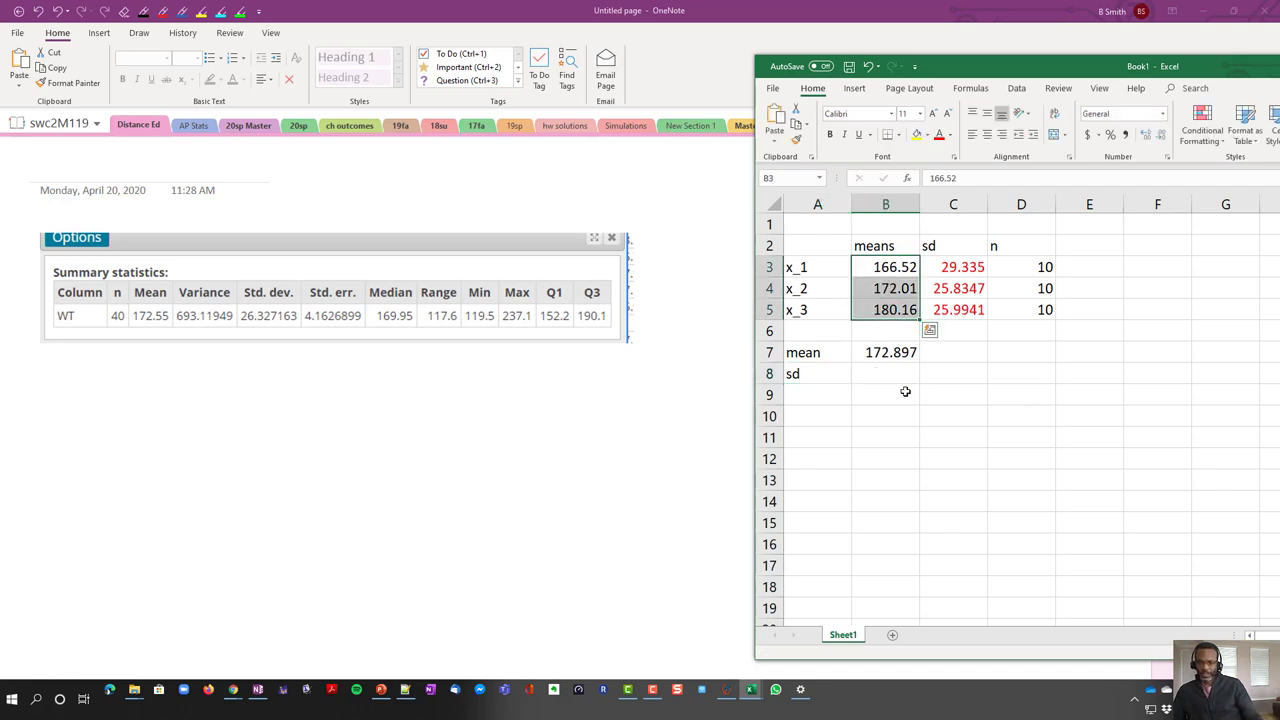
{"action": "left_click", "coordinate": [886, 374]}
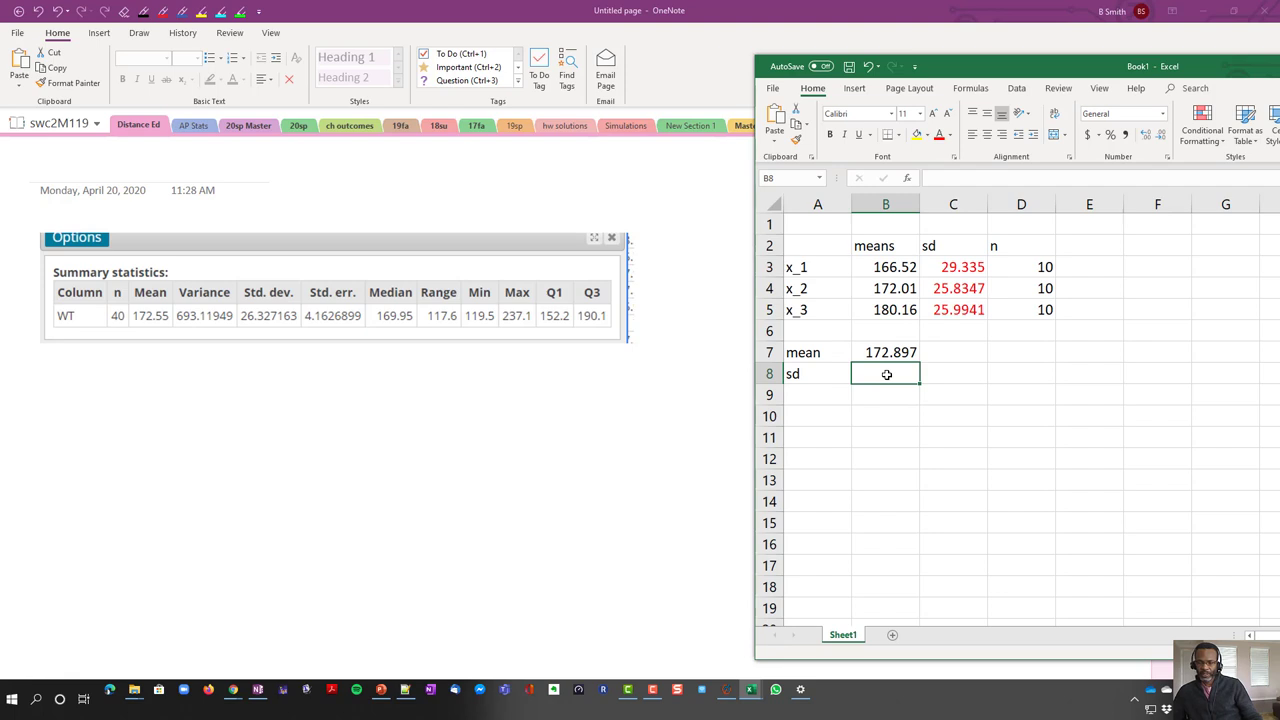
{"action": "type", "text": "=su"}
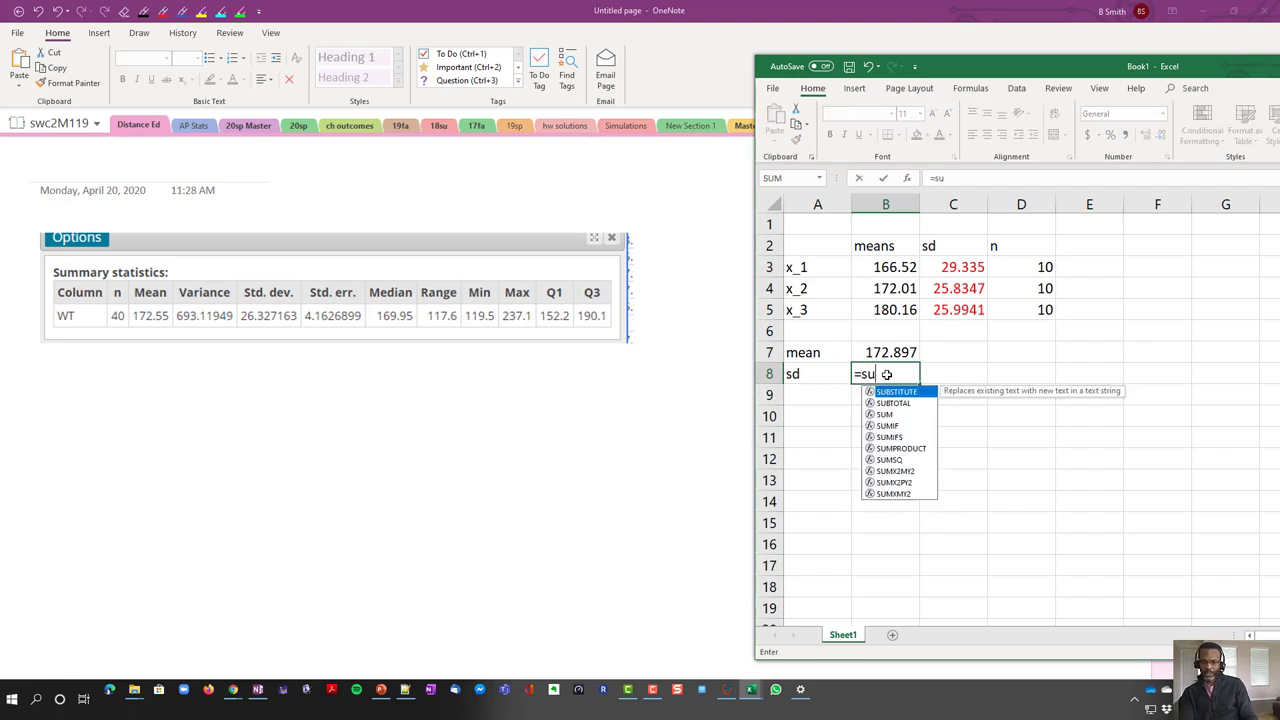
{"action": "key", "text": "BackSpace"}
{"action": "type", "text": "tand"}
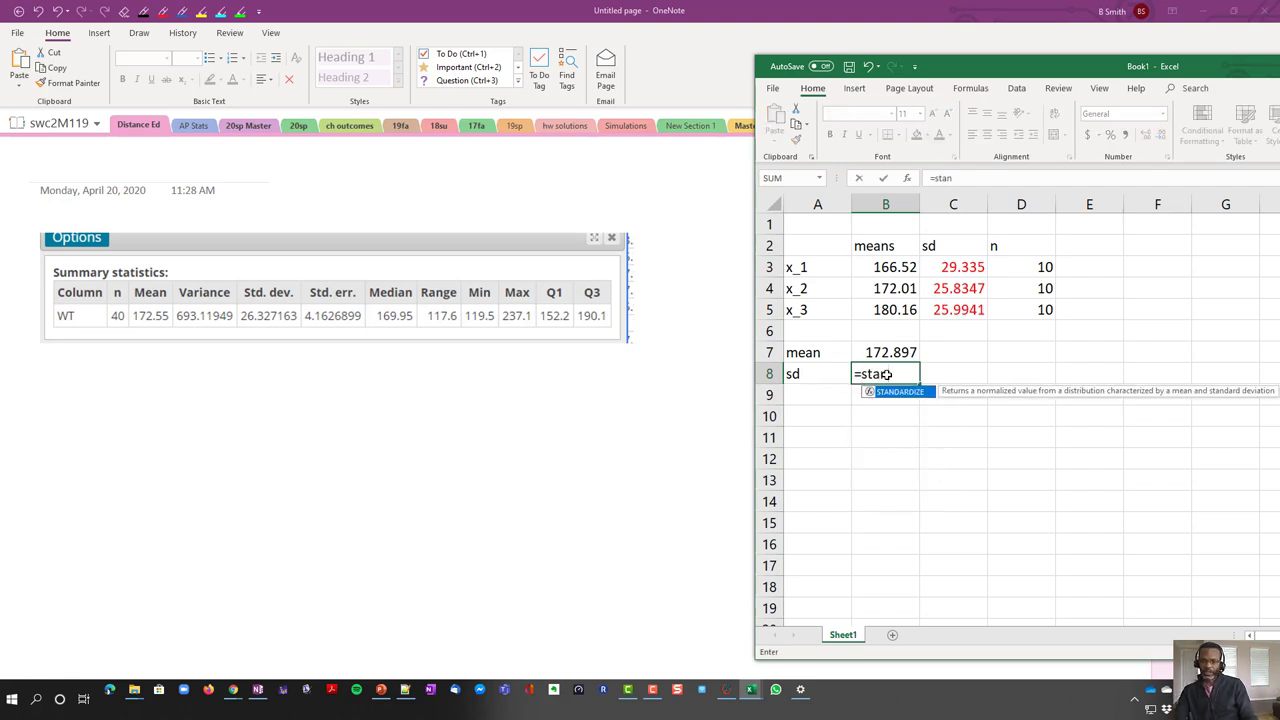
{"action": "key", "text": "BackSpace"}
{"action": "key", "text": "BackSpace"}
{"action": "key", "text": "BackSpace"}
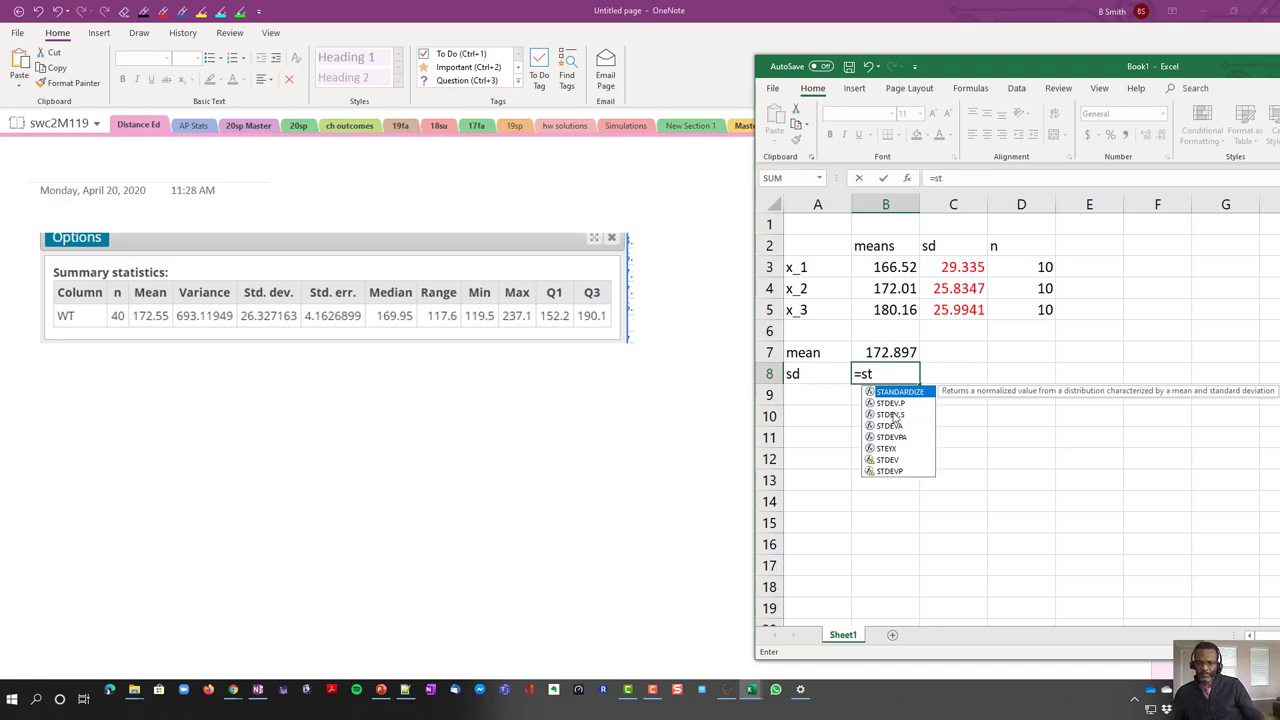
{"action": "double_click", "coordinate": [892, 414]}
{"action": "left_click_drag", "start_coordinate": [880, 262], "coordinate": [885, 306]}
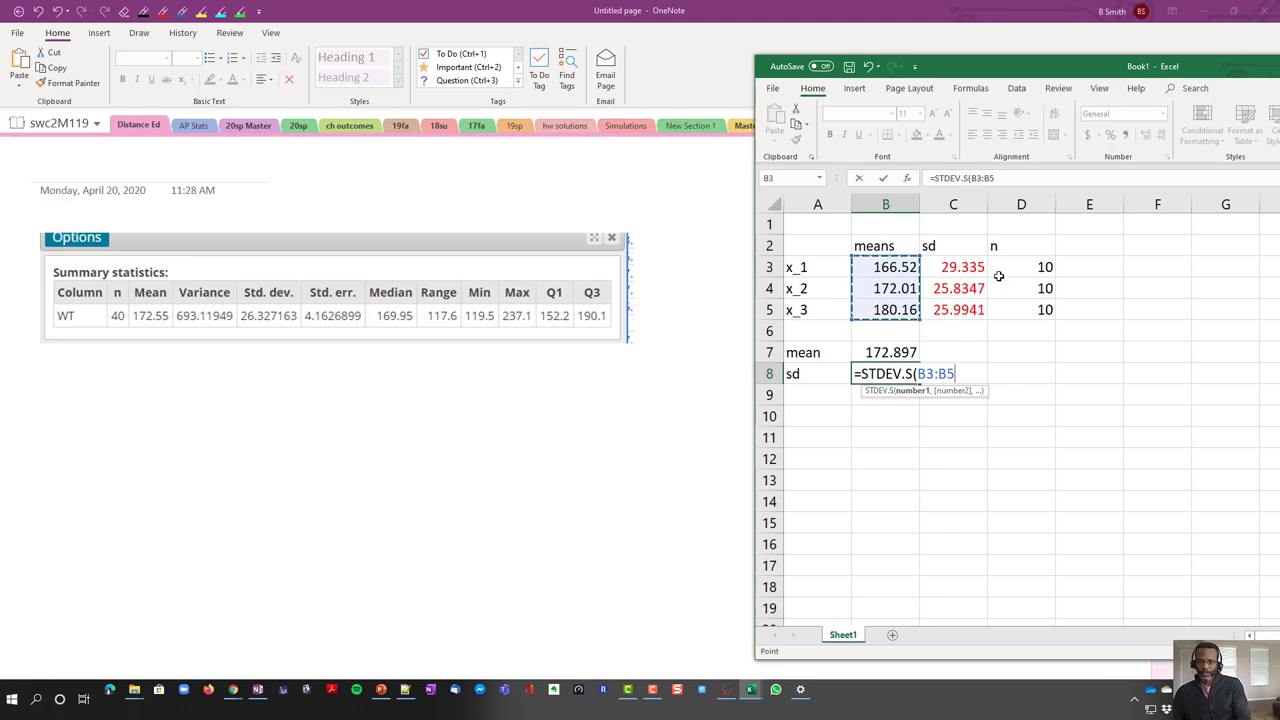
{"action": "key", "text": "Return"}
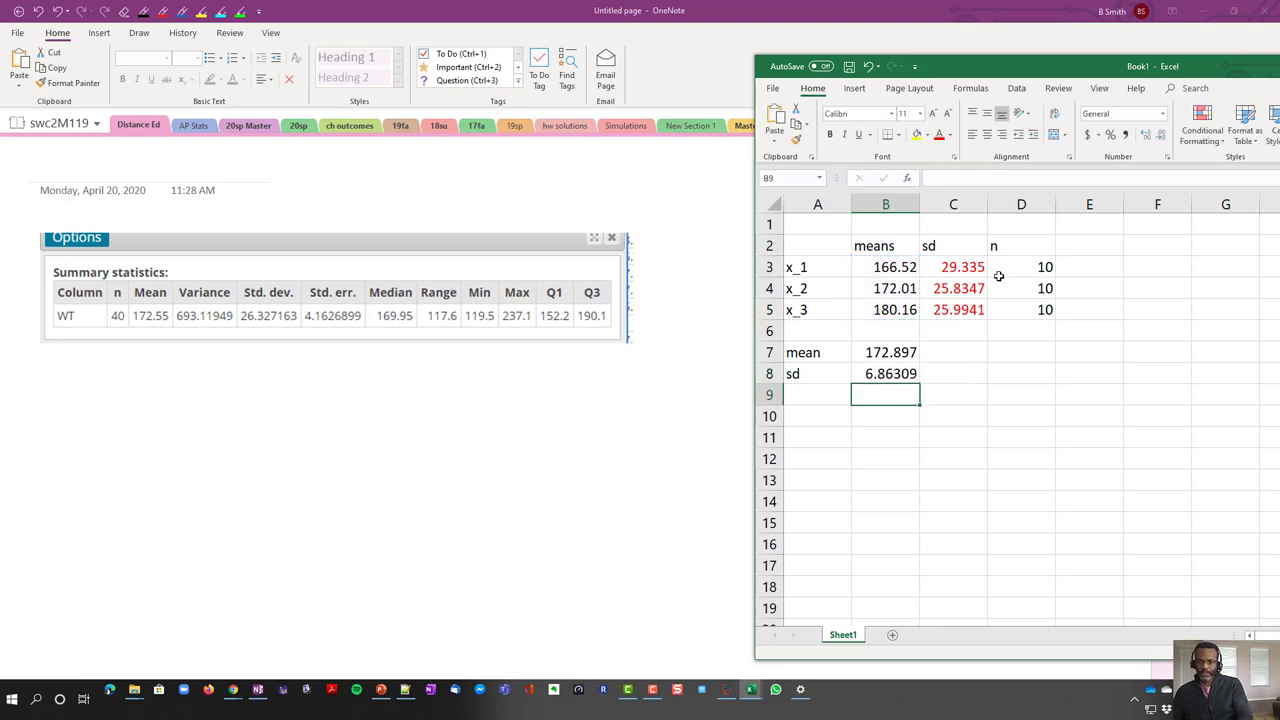
{"action": "left_click", "coordinate": [905, 372]}
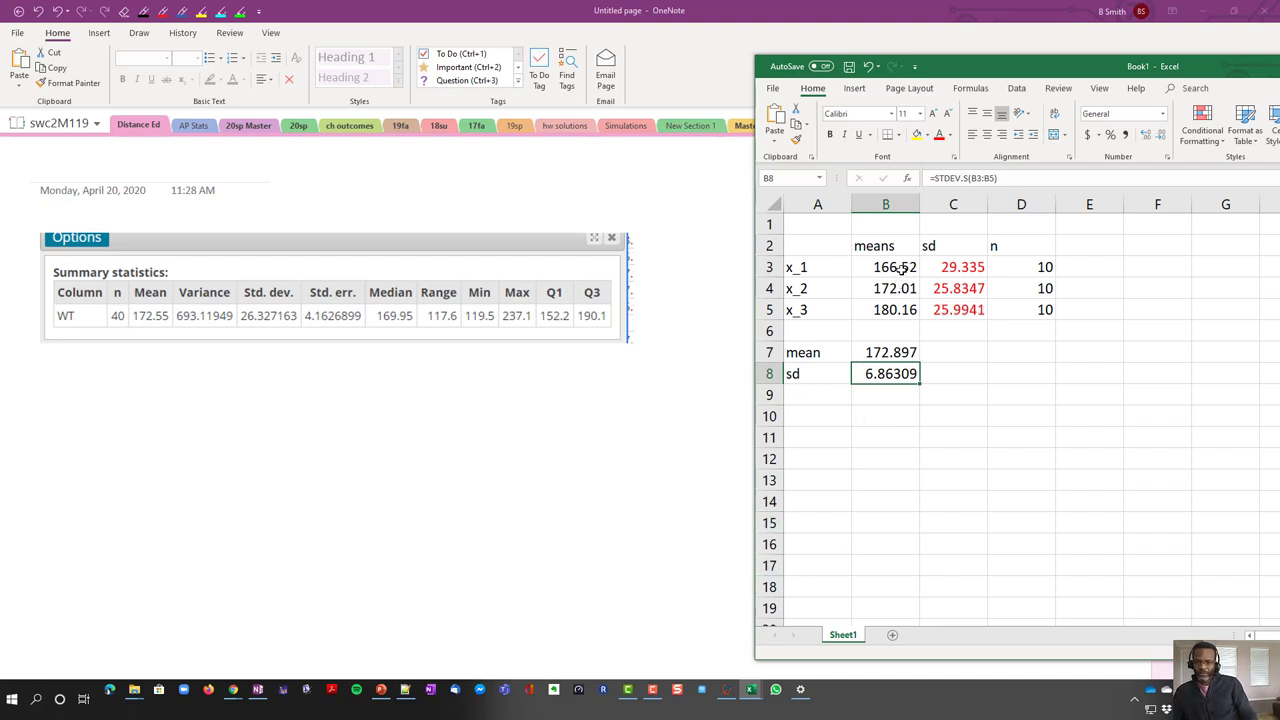
{"action": "left_click_drag", "start_coordinate": [900, 267], "coordinate": [900, 309]}
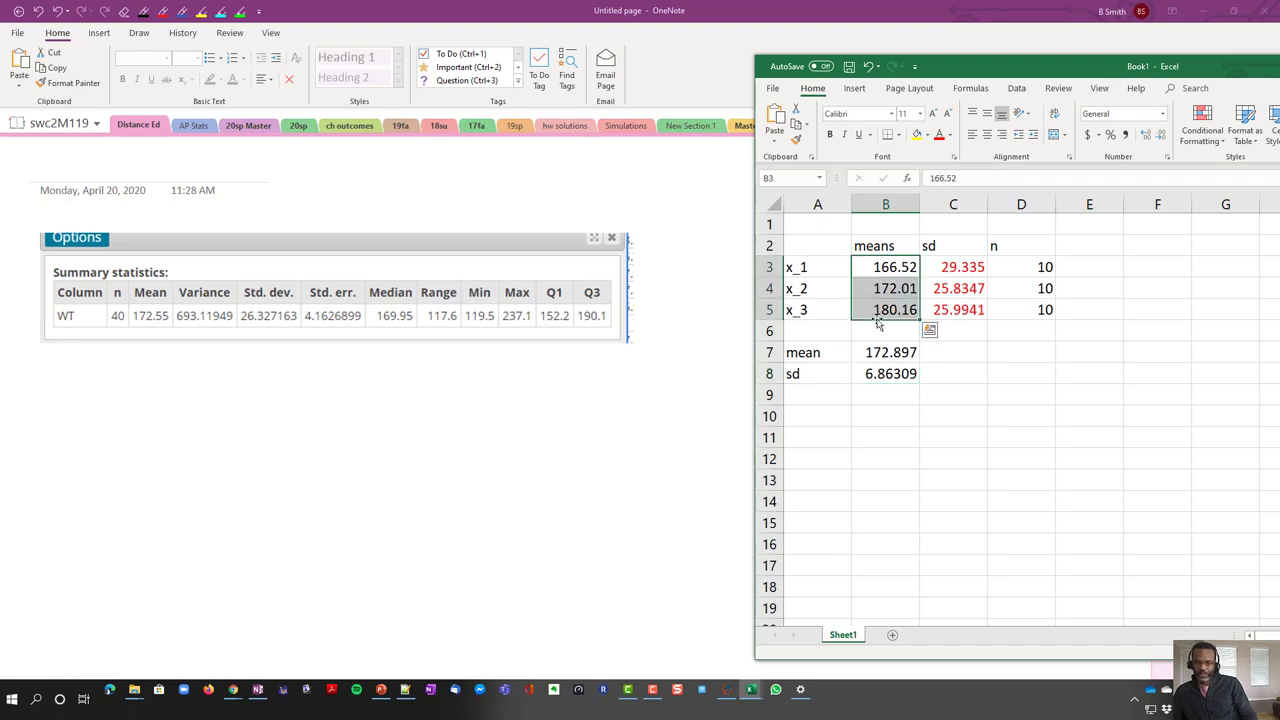
Switch to the MHEALTH.xls data set in StatCrunch and highlight the WT values in rows 1 to 30
{"action": "key", "text": "alt+Tab"}
{"action": "key", "text": "alt+Tab"}
{"action": "key", "text": "alt+Tab"}
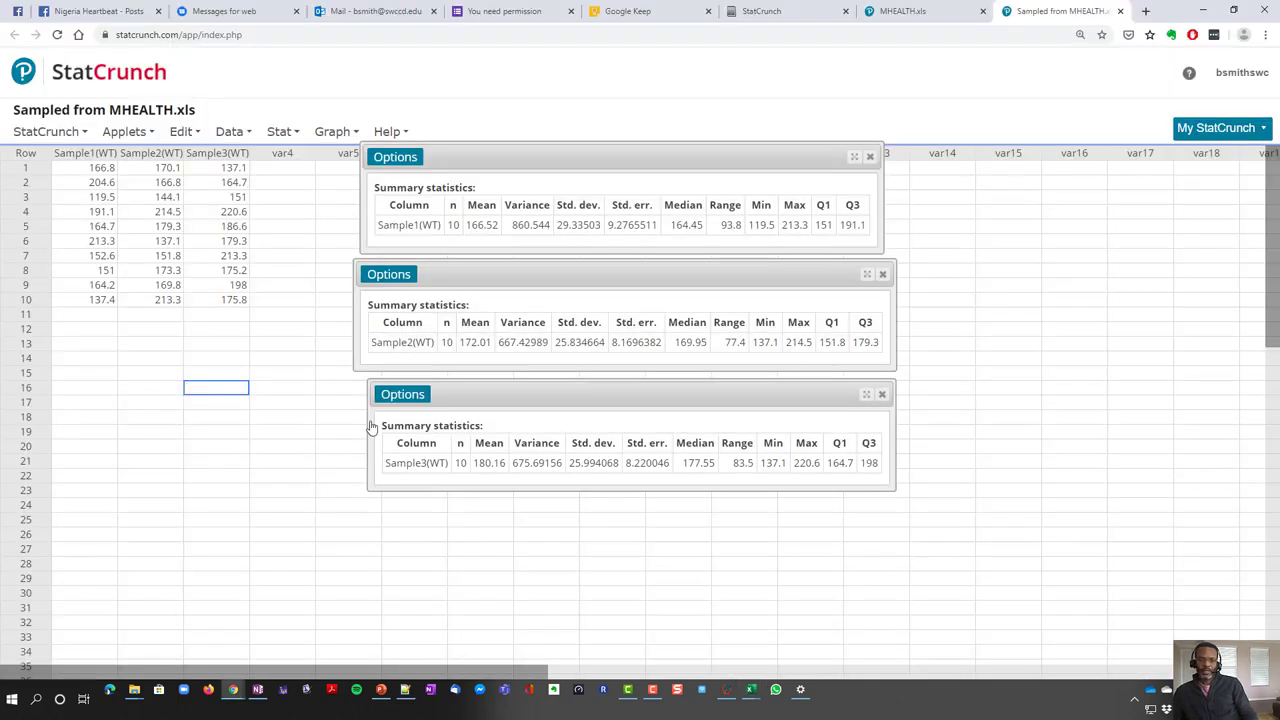
{"action": "left_click", "coordinate": [900, 11]}
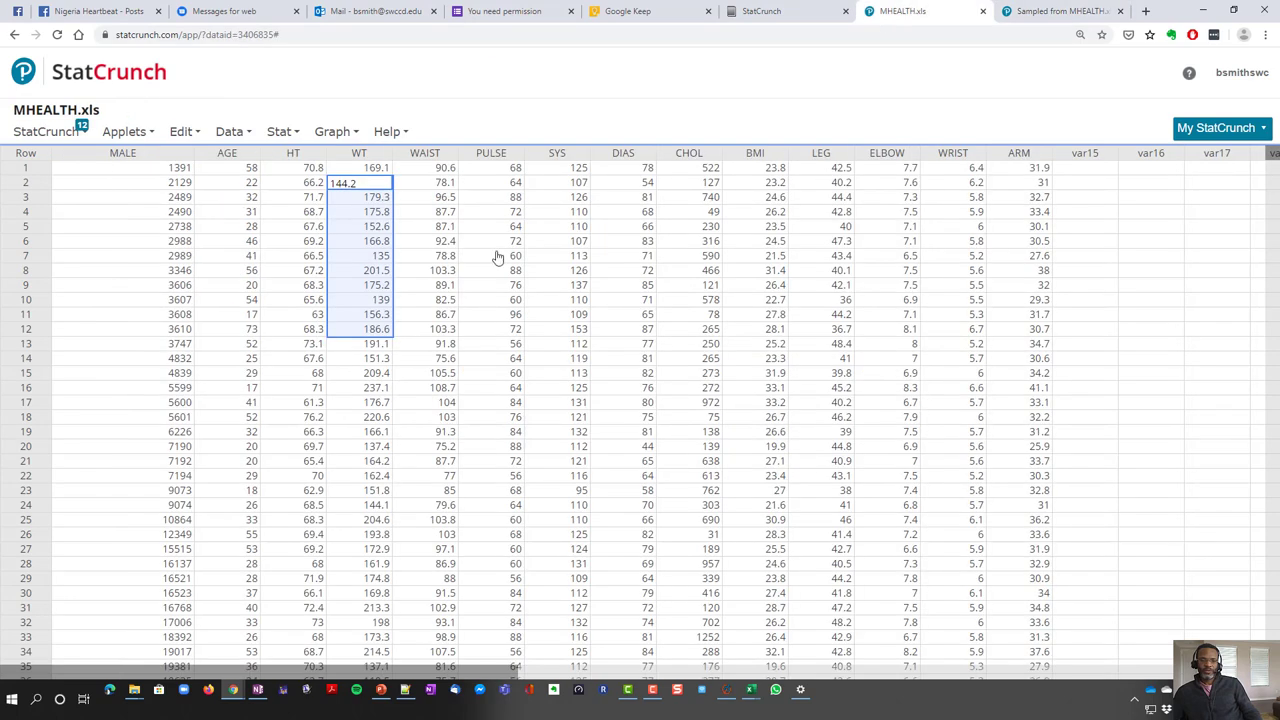
{"action": "left_click", "coordinate": [371, 242]}
{"action": "left_click_drag", "start_coordinate": [376, 170], "coordinate": [368, 596]}
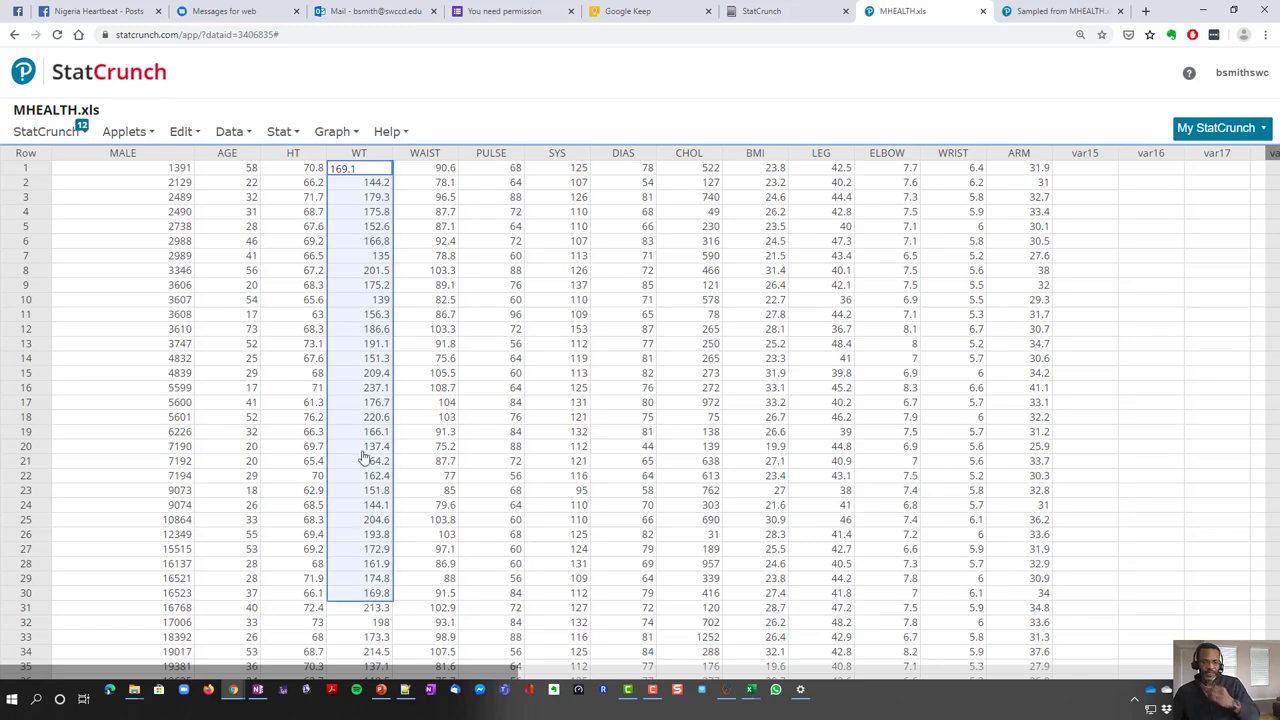
Compare individual WT values around rows 10 and 11 of MHEALTH.xls with the three sample means in Excel's B3:B5
{"action": "left_click", "coordinate": [383, 300]}
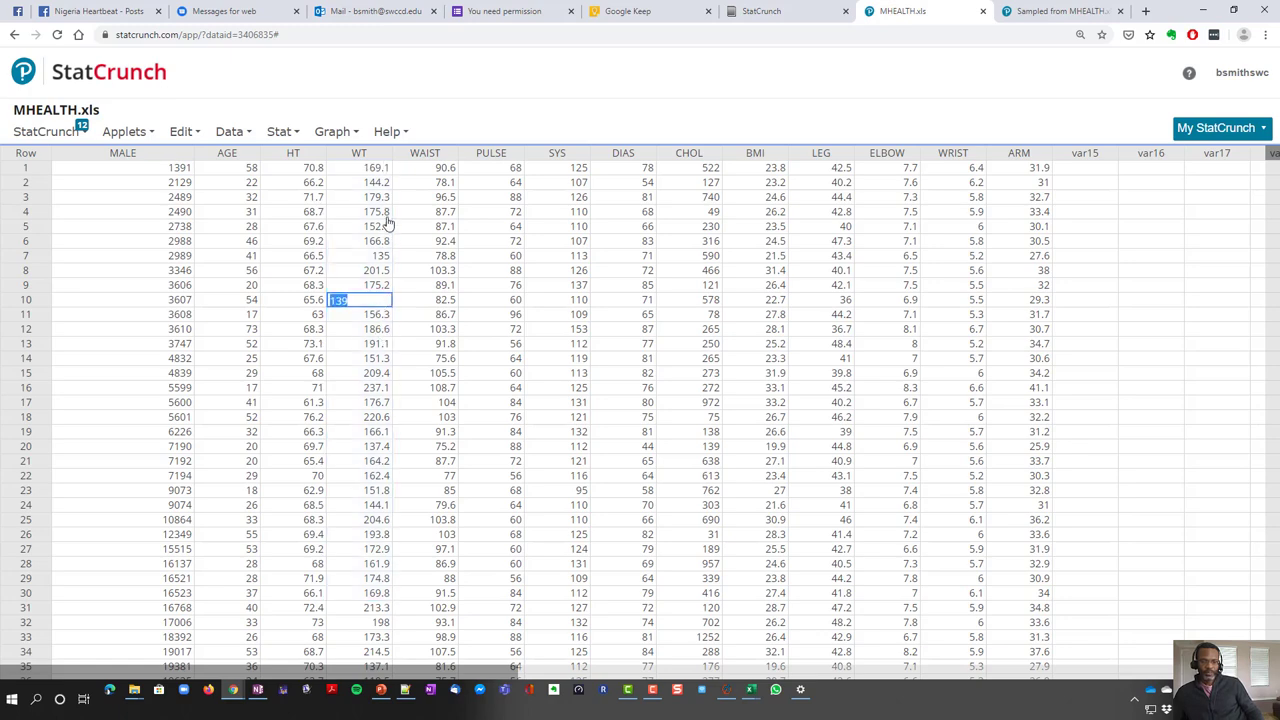
{"action": "key", "text": "alt+Tab"}
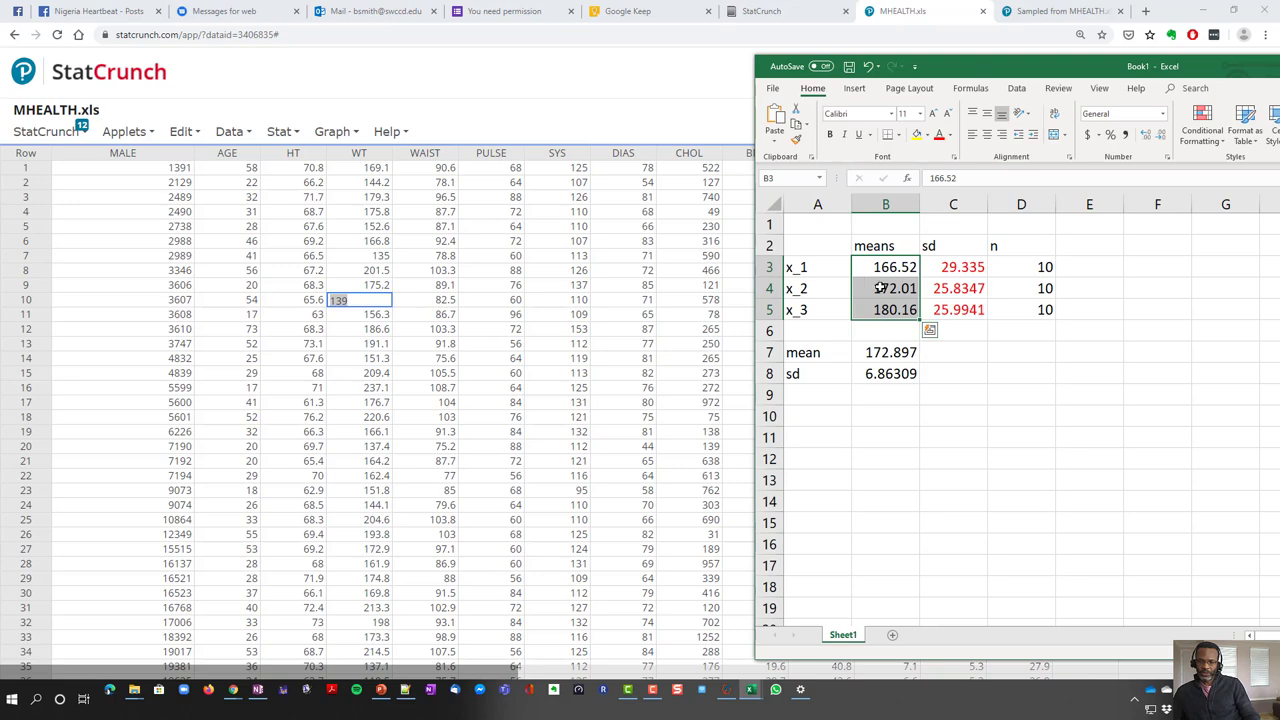
{"action": "left_click", "coordinate": [380, 316]}
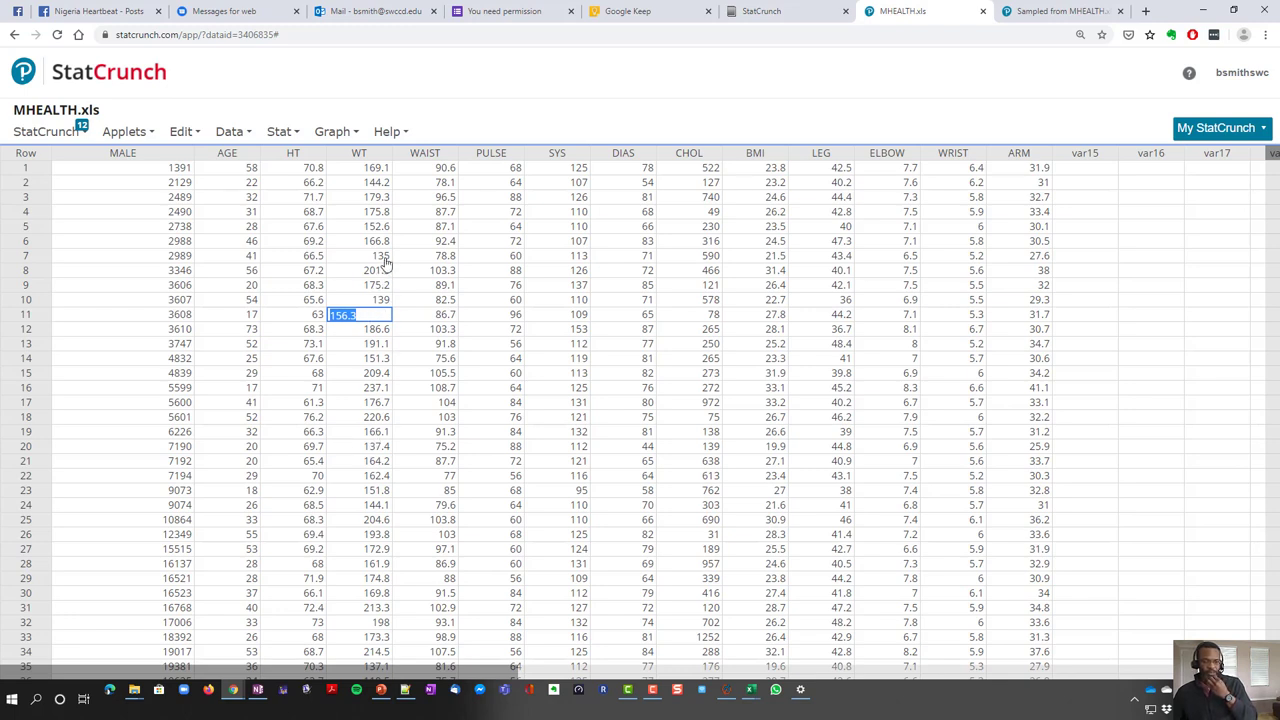
{"action": "key", "text": "alt+Tab"}
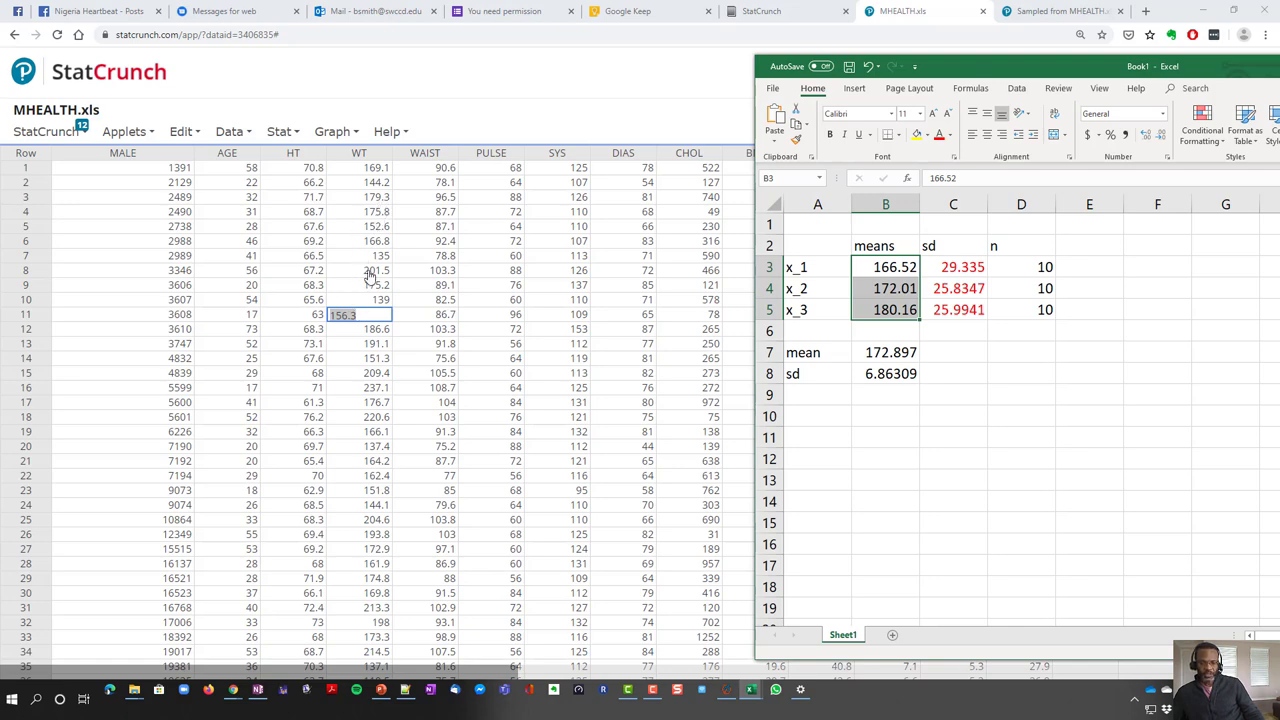
Switch to OneNote to read the WT standard deviation in the summary statistics, and bring the Excel table up beside it
{"action": "key", "text": "alt+Tab"}
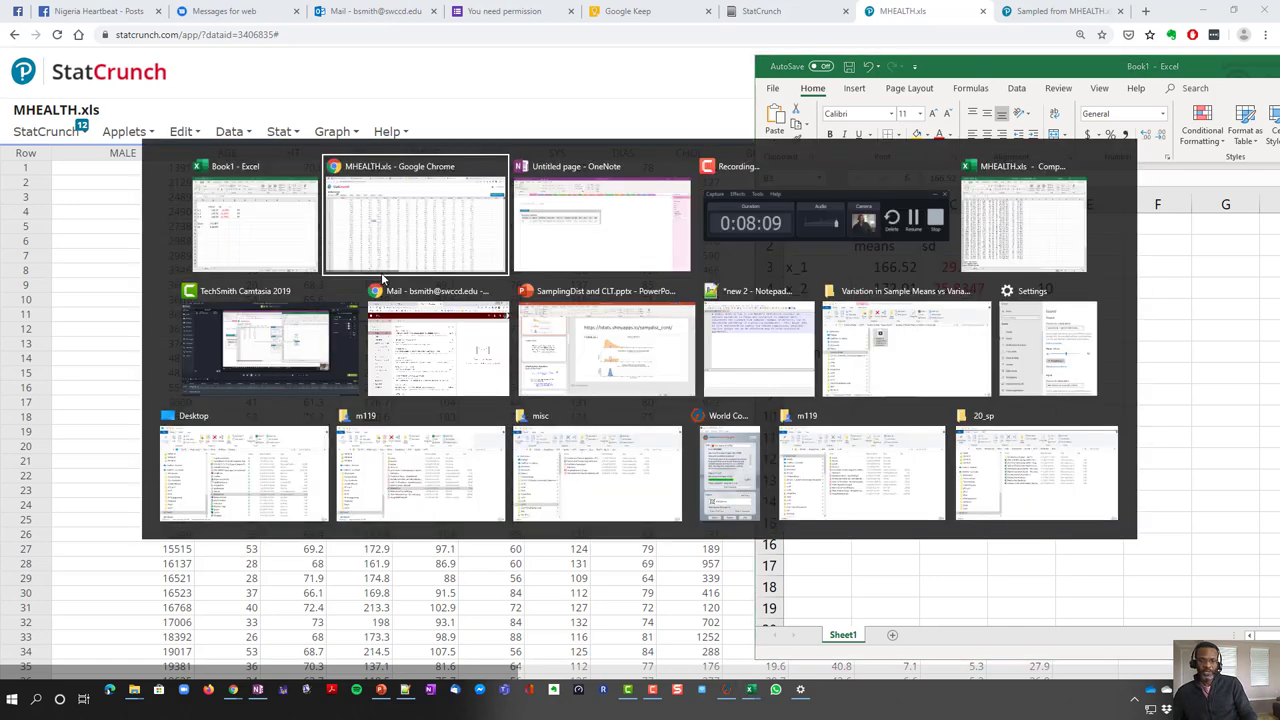
{"action": "key", "text": "alt+Tab"}
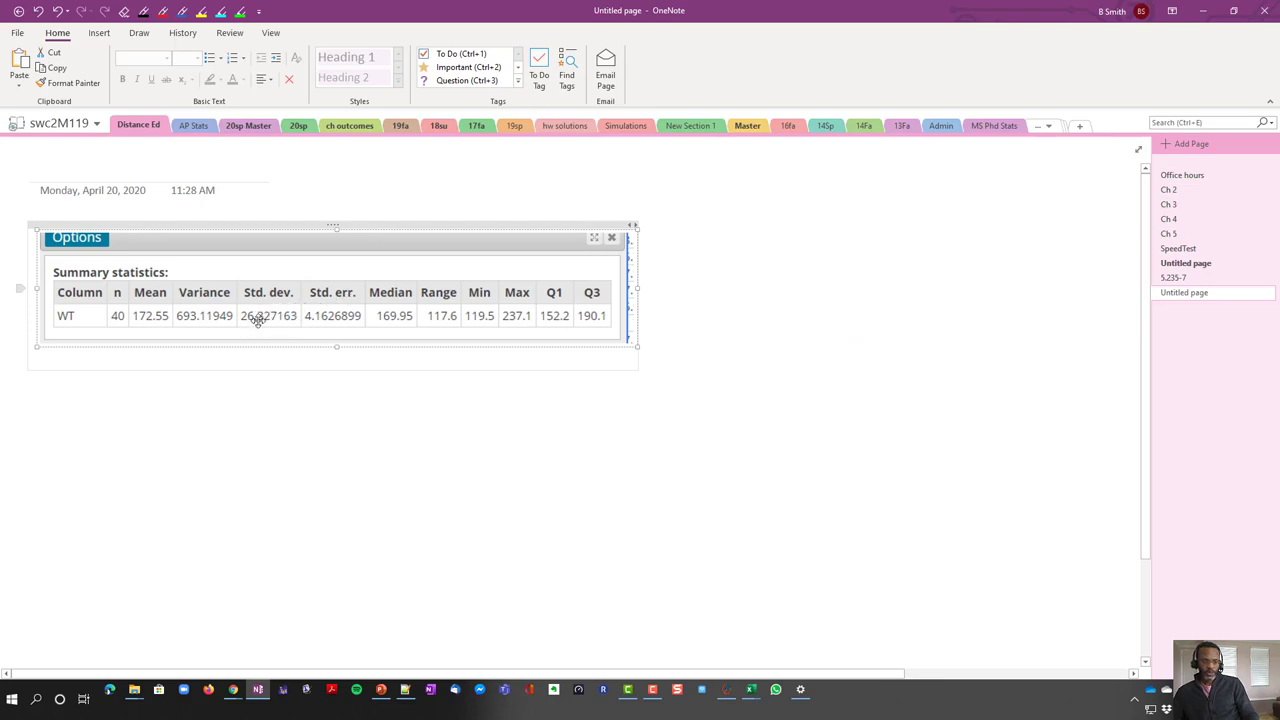
{"action": "key", "text": "alt+Tab"}
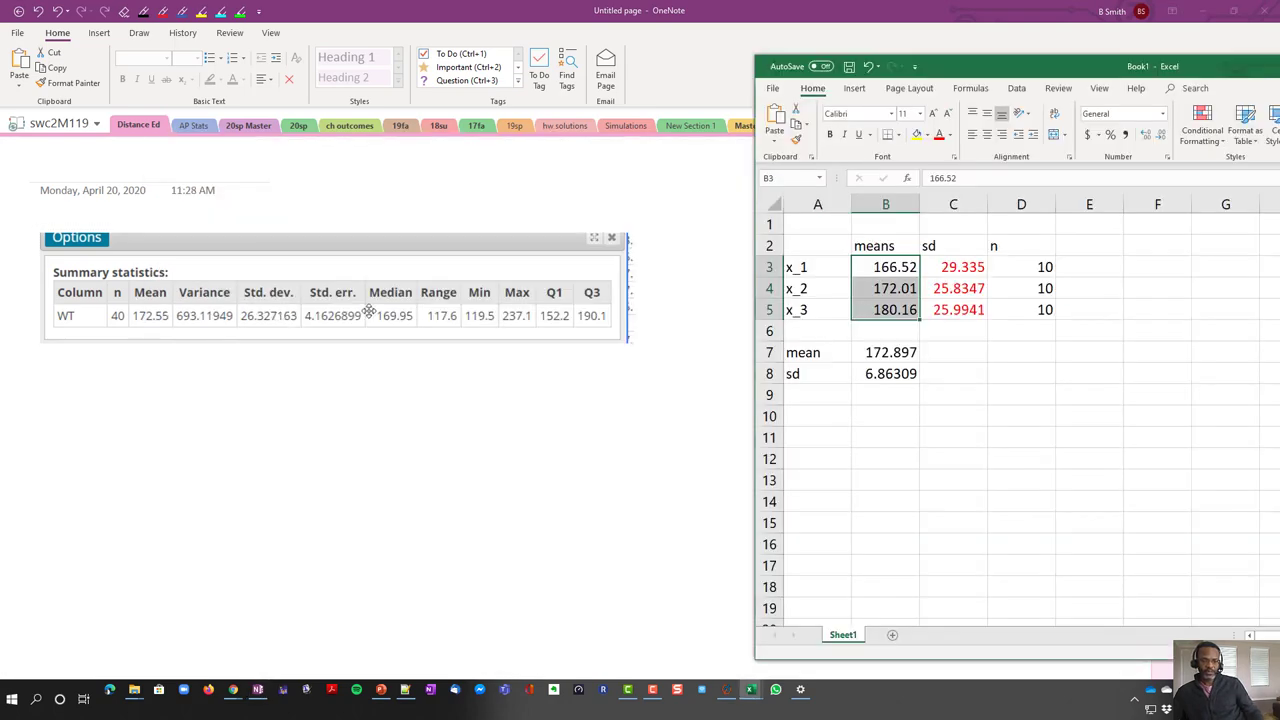
Review the WT column in StatCrunch again and compare its spread with the sd of the sample means in Excel's B8
{"action": "key", "text": "alt+Tab"}
{"action": "key", "text": "alt+Tab"}
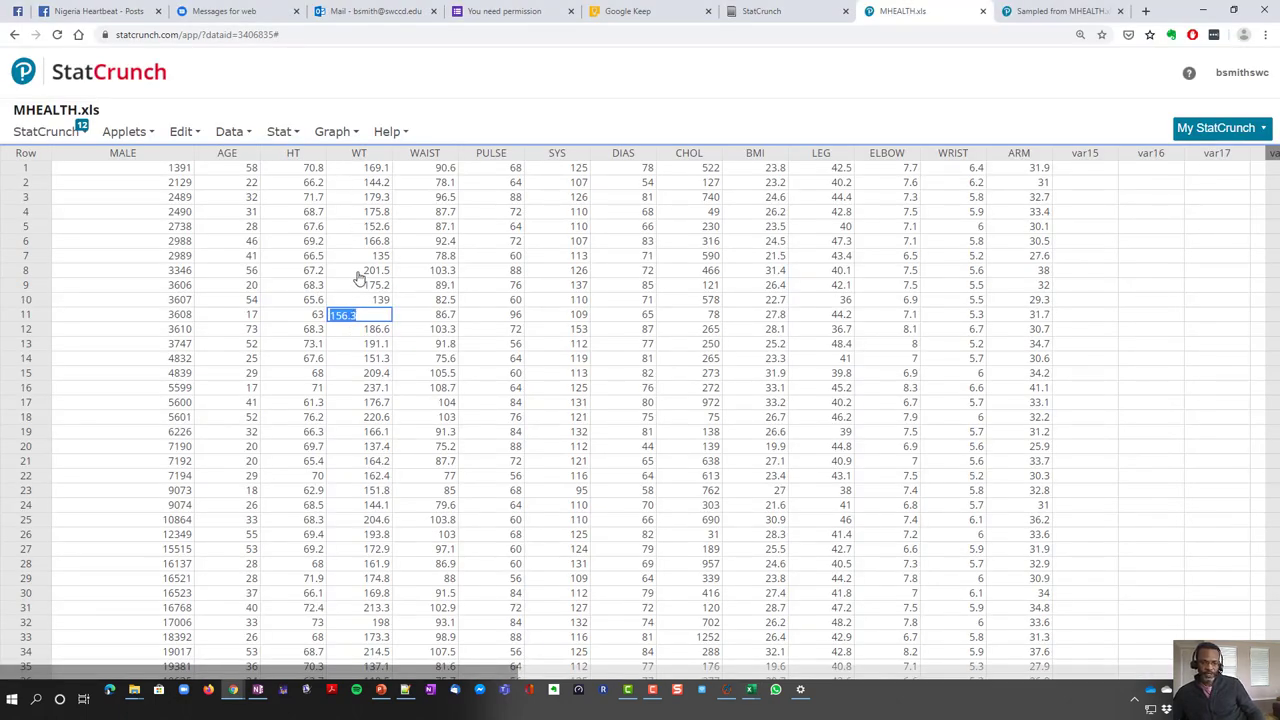
{"action": "key", "text": "alt+Tab"}
{"action": "key", "text": "alt+Tab"}
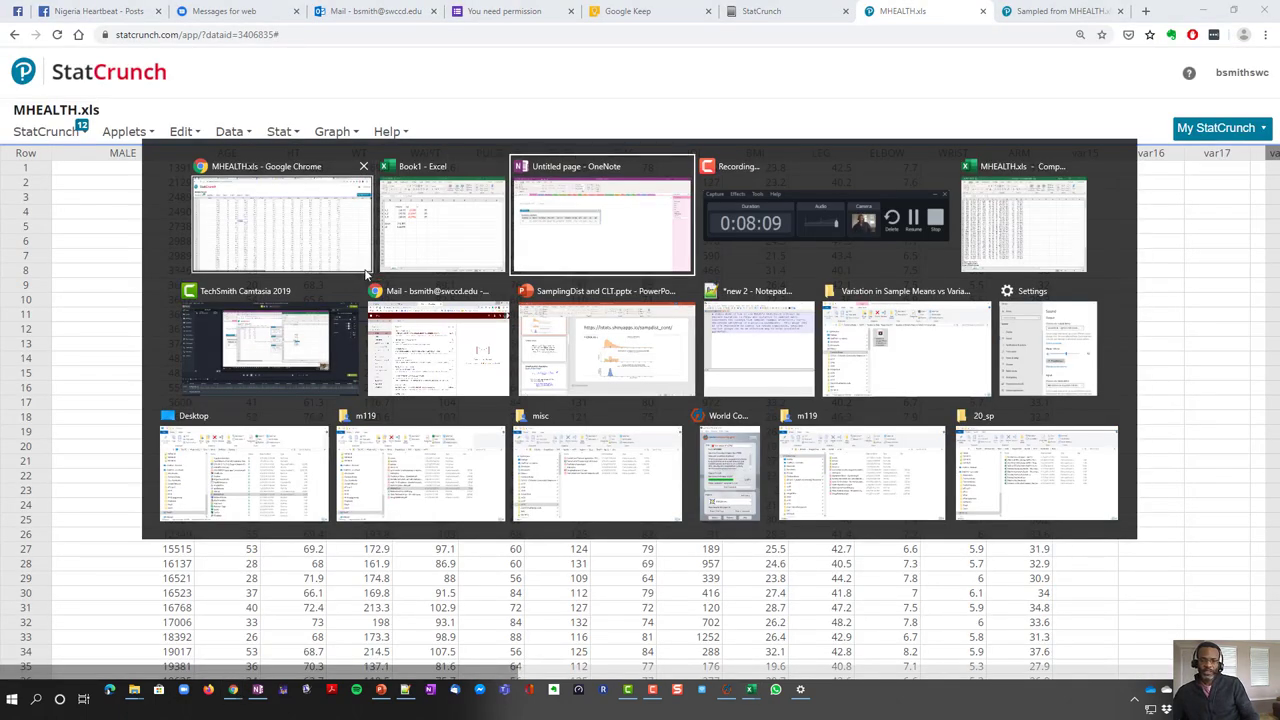
{"action": "left_click", "coordinate": [425, 240]}
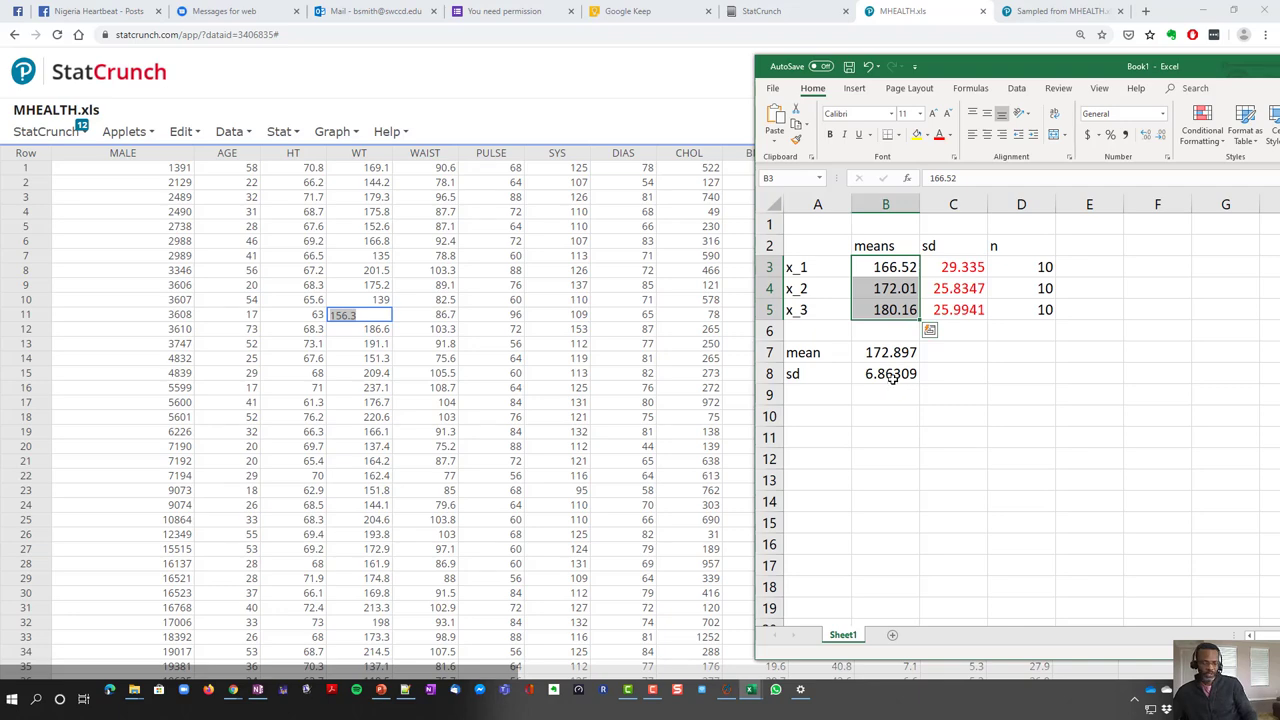
Examine the WT standard deviation in the OneNote summary statistics again and return to the Excel workbook
{"action": "key", "text": "alt+Tab"}
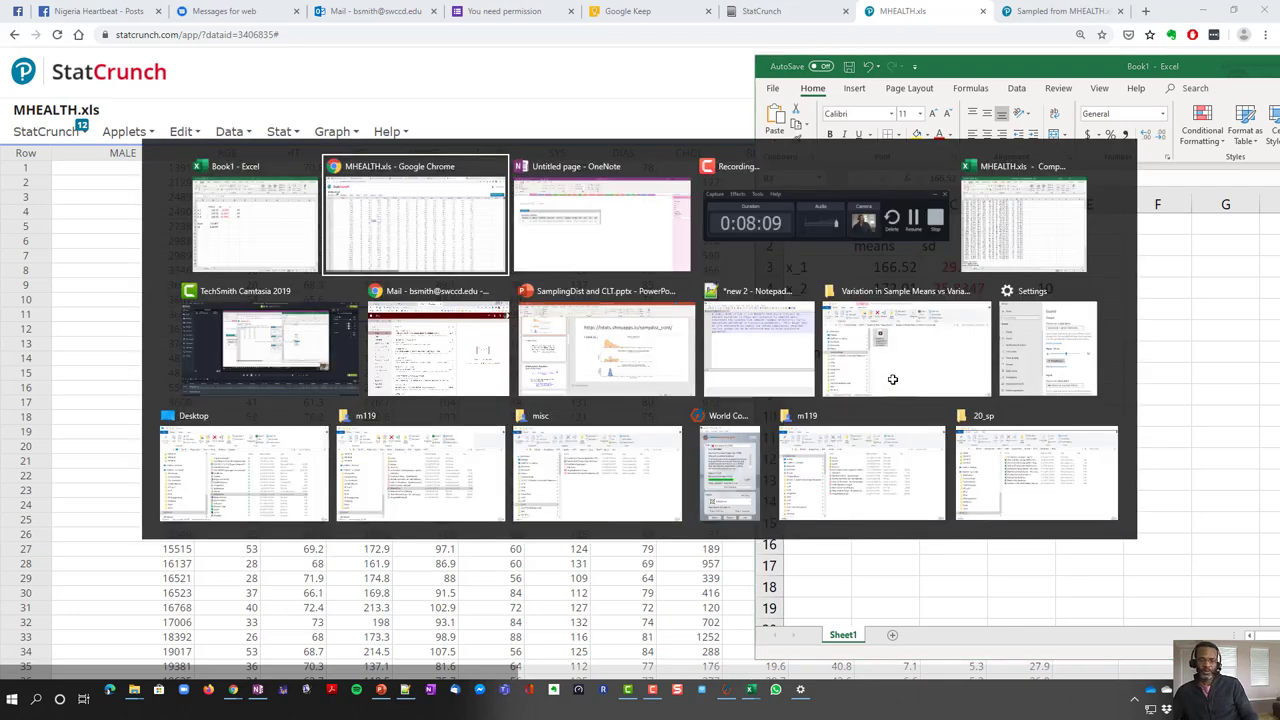
{"action": "key", "text": "alt+Tab"}
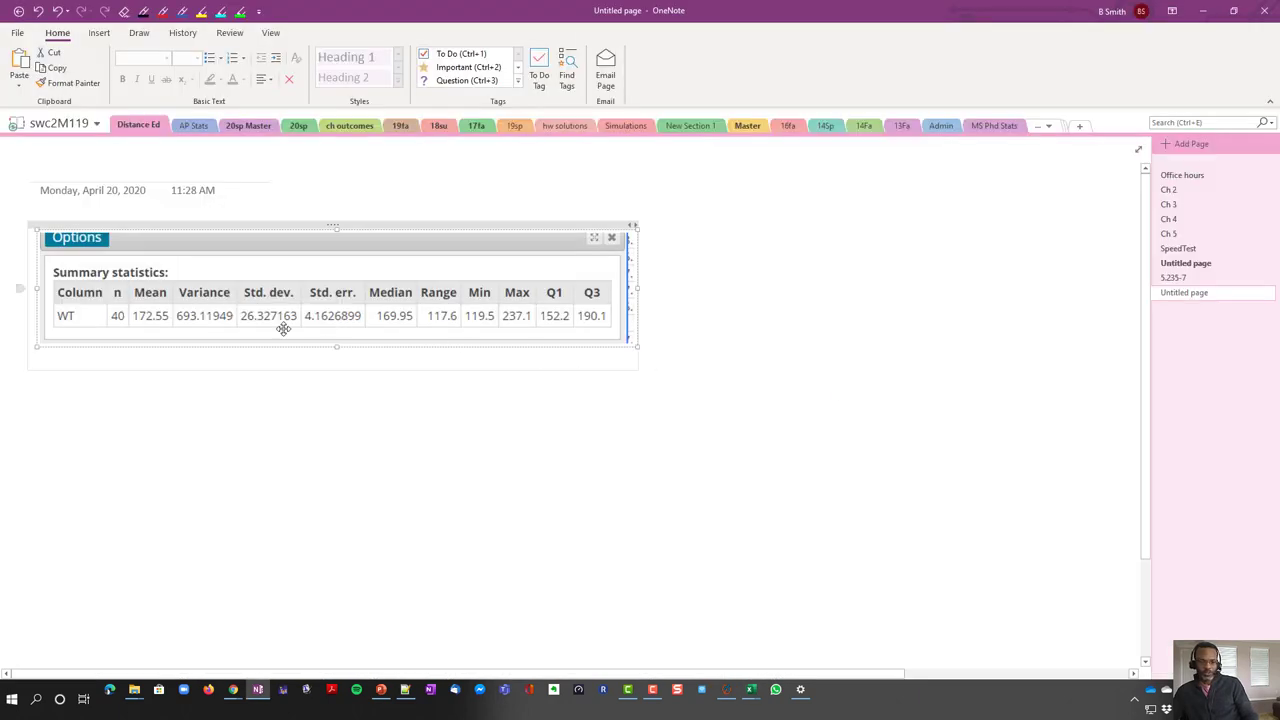
{"action": "key", "text": "alt"}
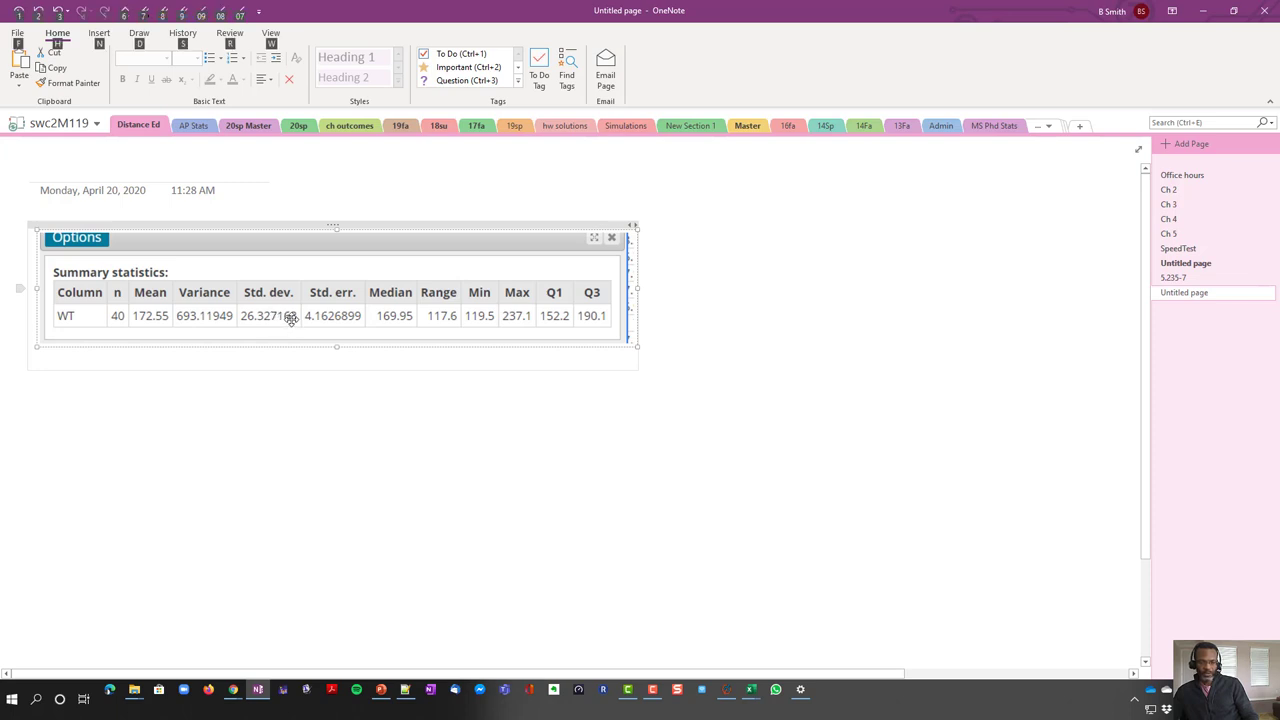
{"action": "key", "text": "alt+Tab"}
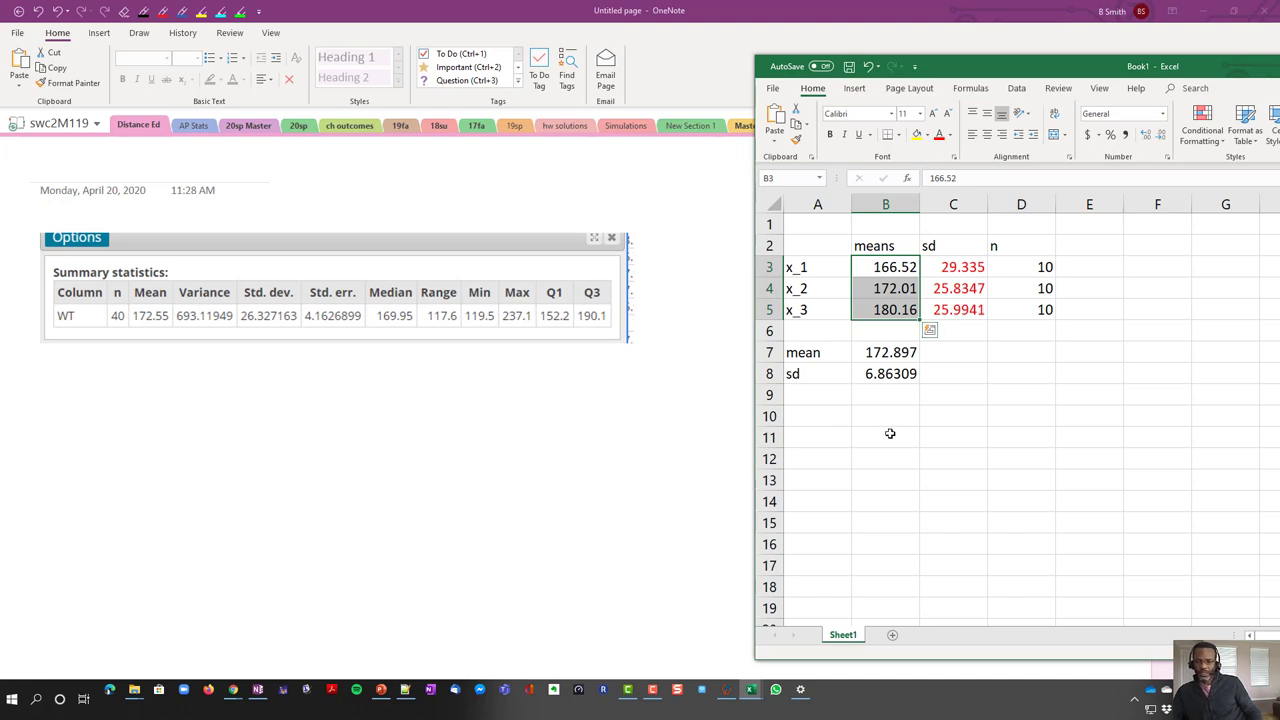
Calculate the theoretical standard deviation of the sample means in B11 with =26.27163/SQRT(10)
{"action": "left_click", "coordinate": [889, 436]}
{"action": "type", "text": "="}
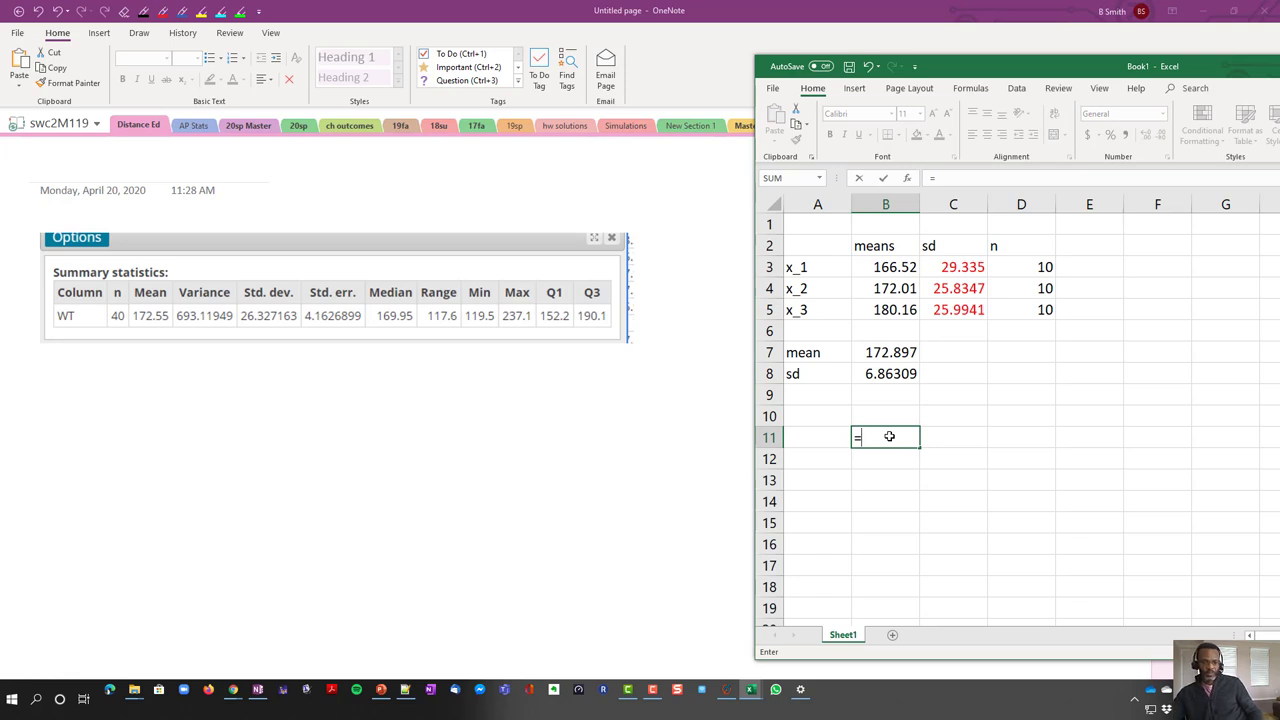
{"action": "type", "text": "36"}
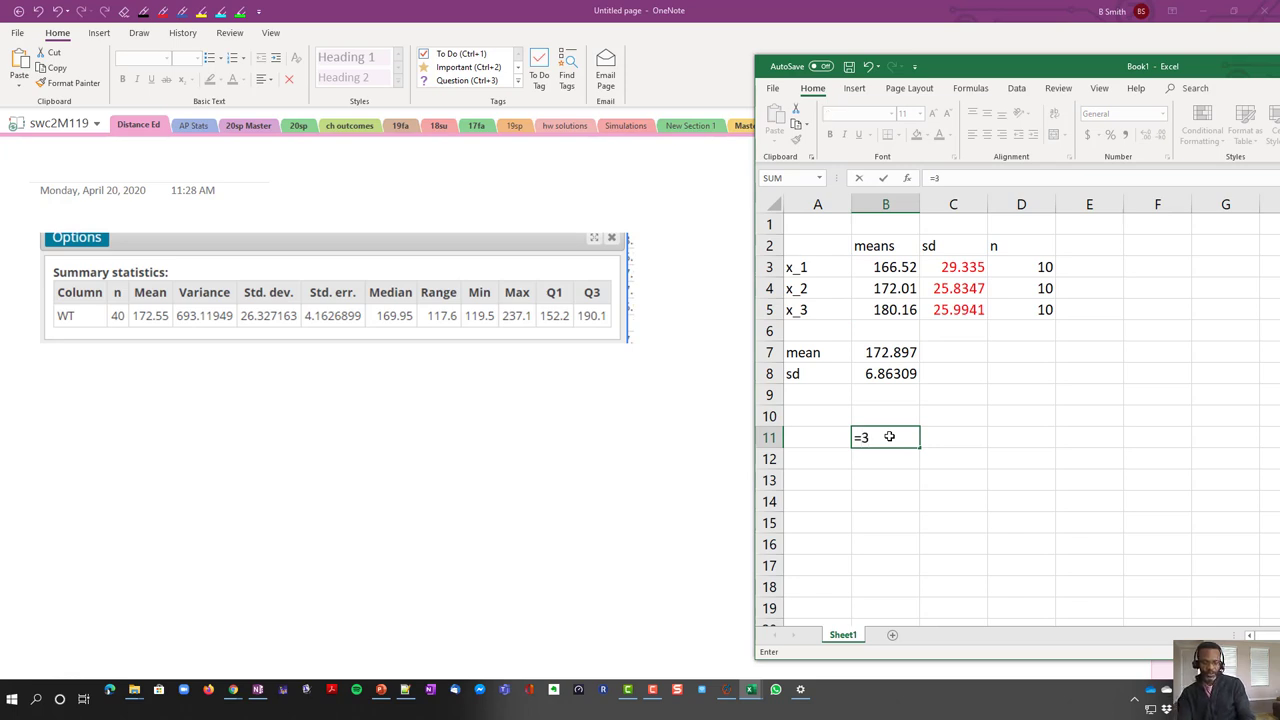
{"action": "key", "text": "BackSpace"}
{"action": "type", "text": "26.27163"}
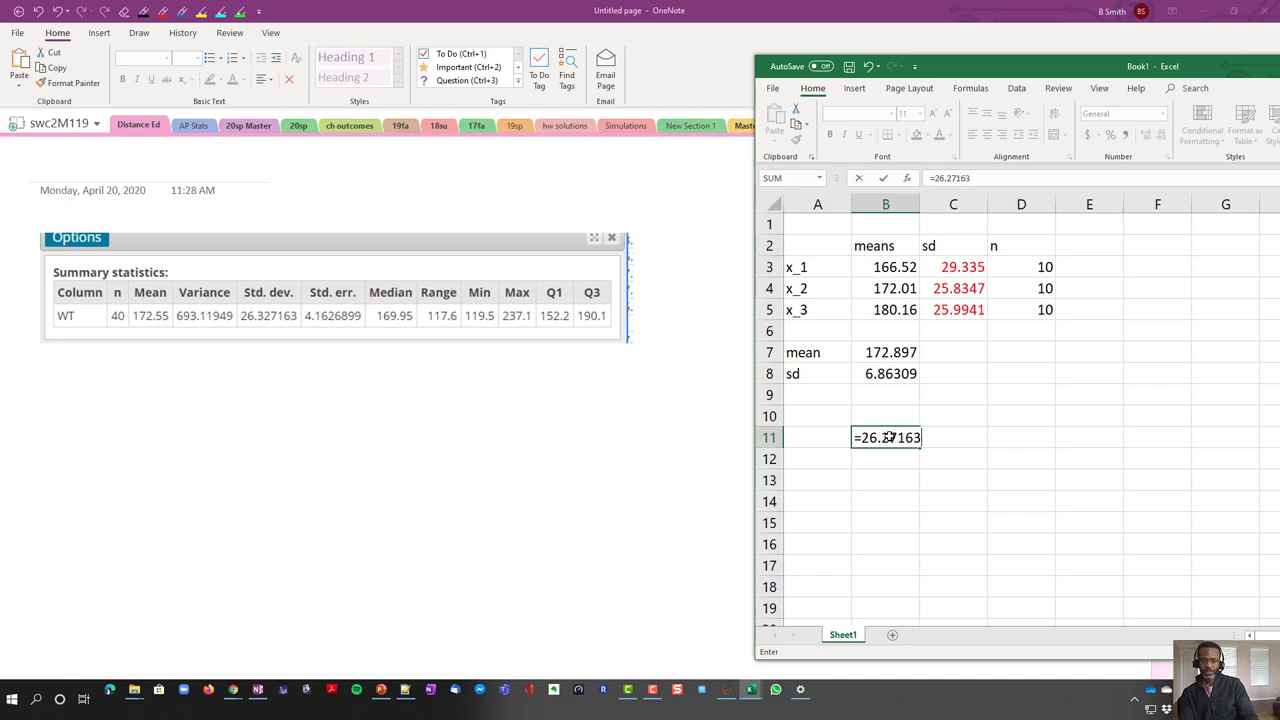
{"action": "type", "text": "/sqar"}
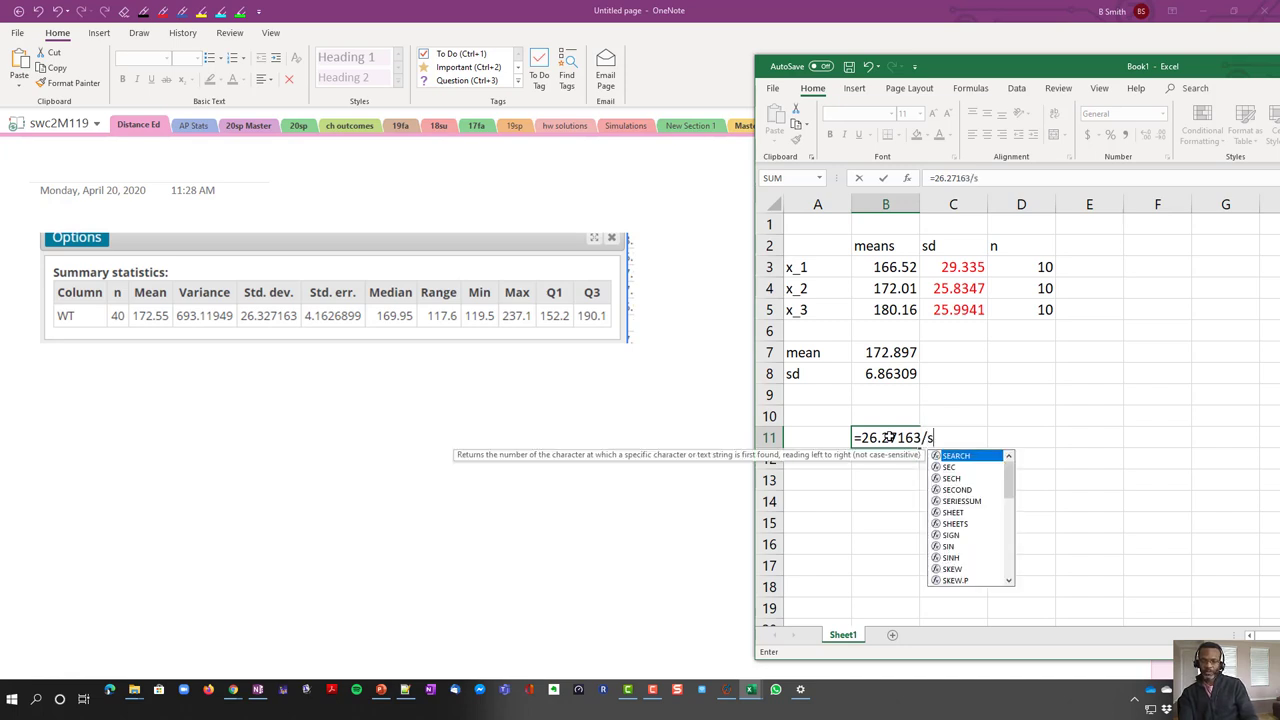
{"action": "key", "text": "BackSpace"}
{"action": "key", "text": "BackSpace"}
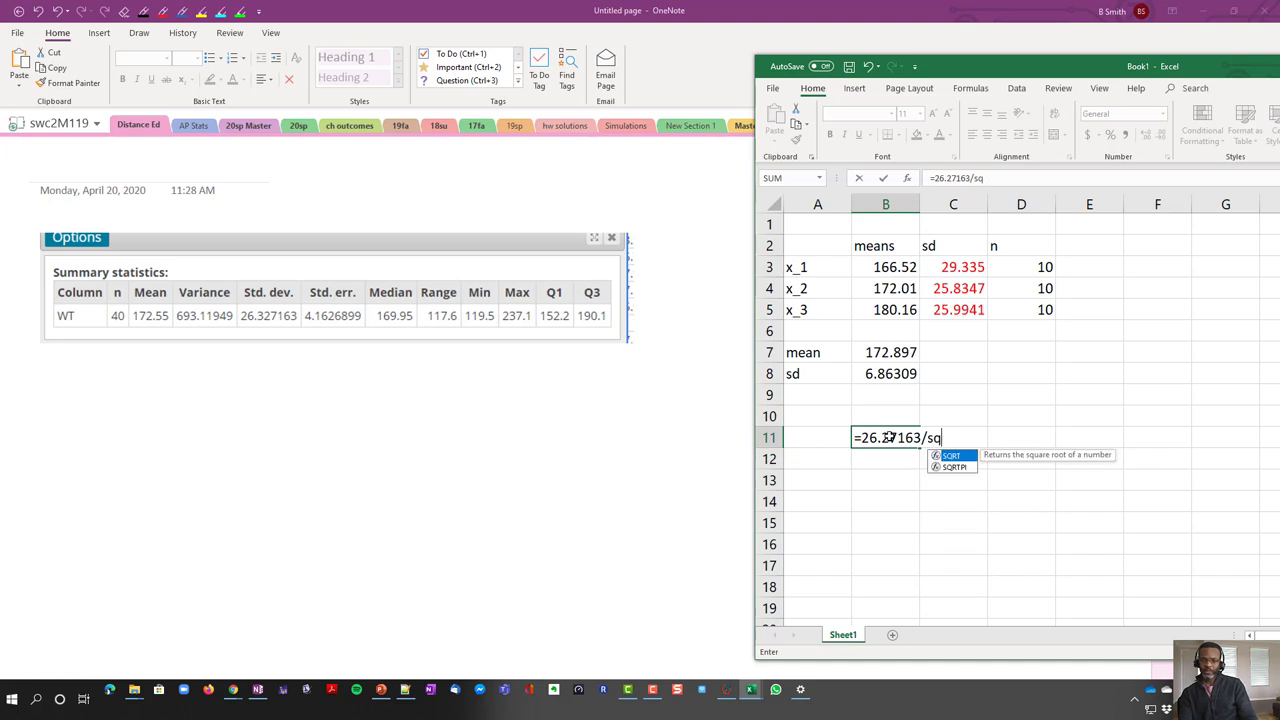
{"action": "type", "text": "rt("}
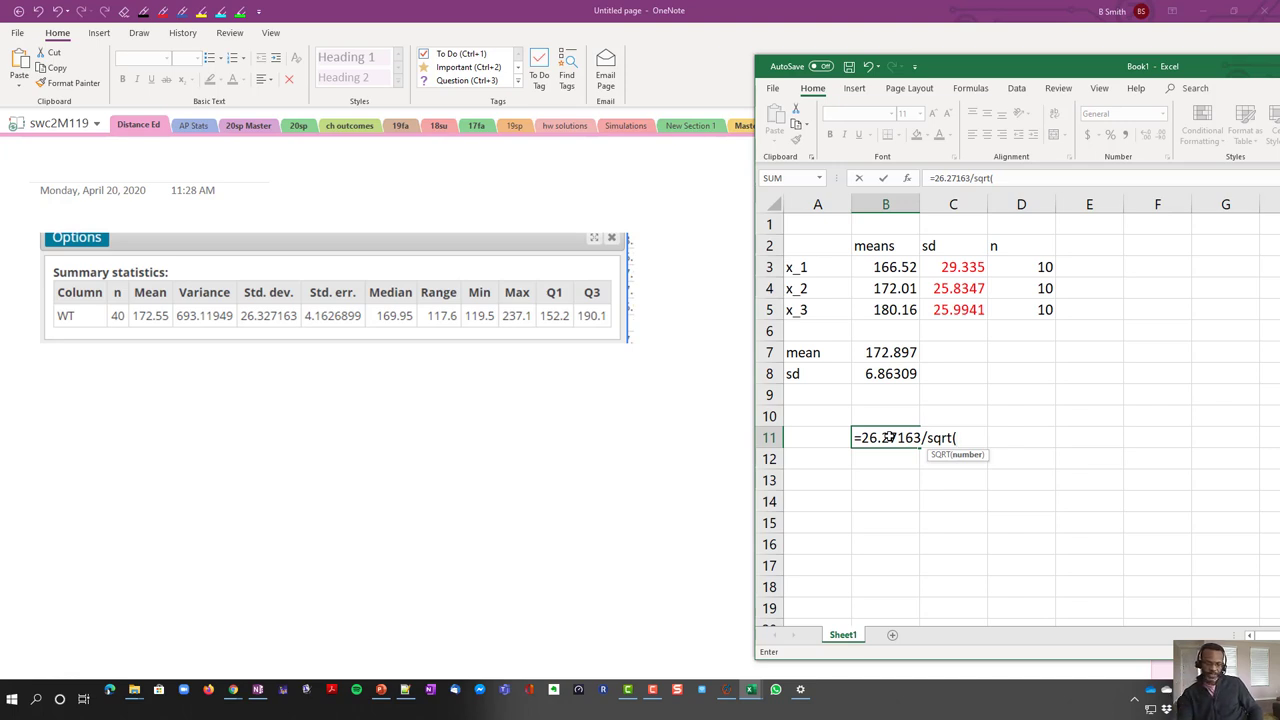
{"action": "type", "text": "10"}
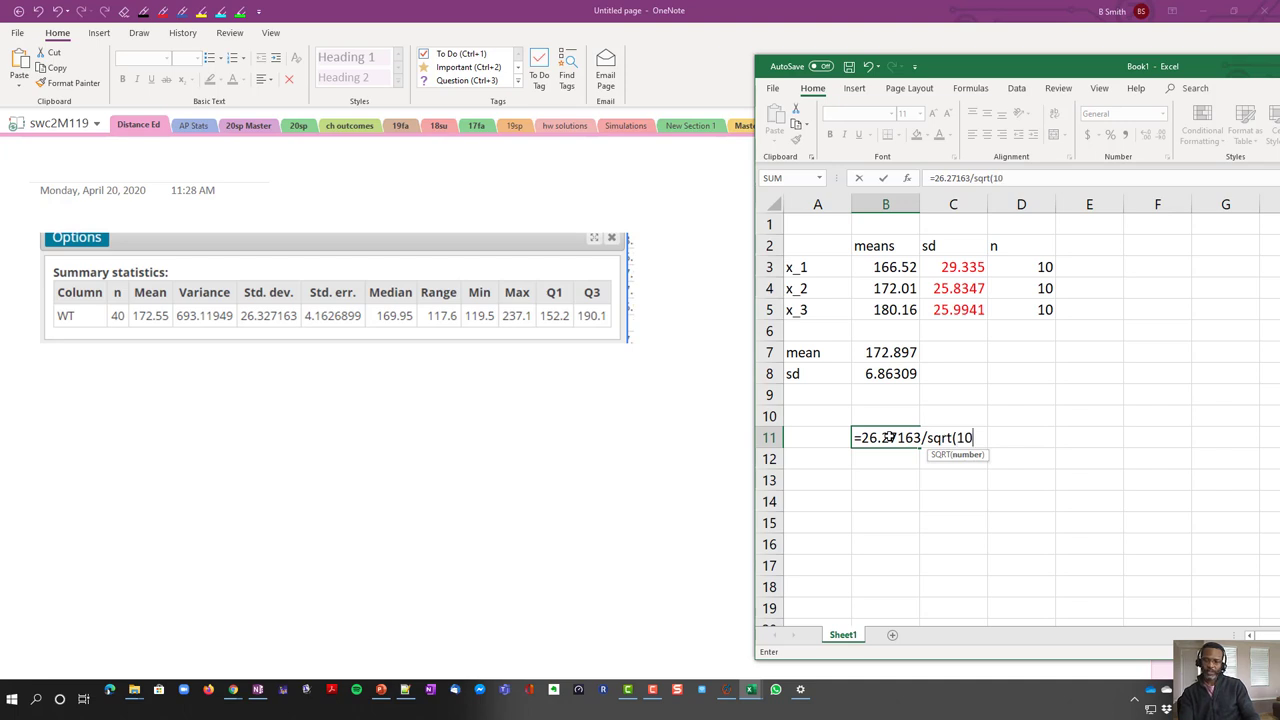
{"action": "type", "text": ")"}
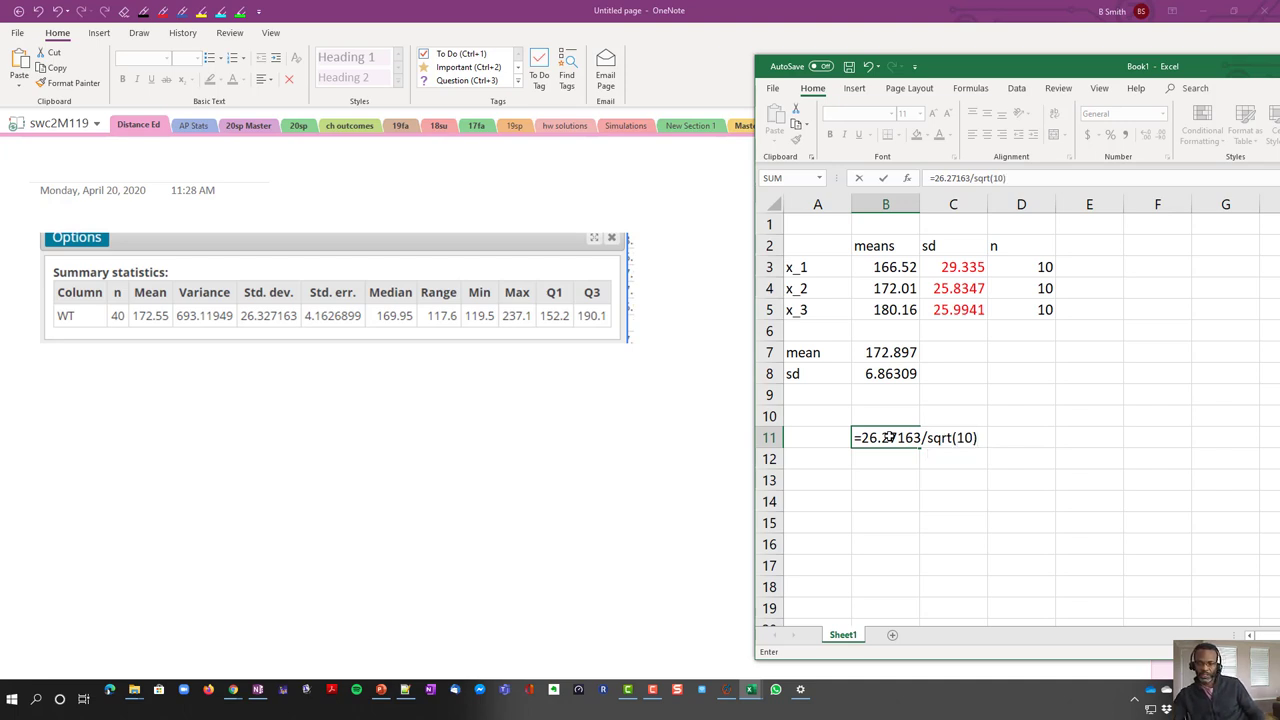
{"action": "key", "text": "Return"}
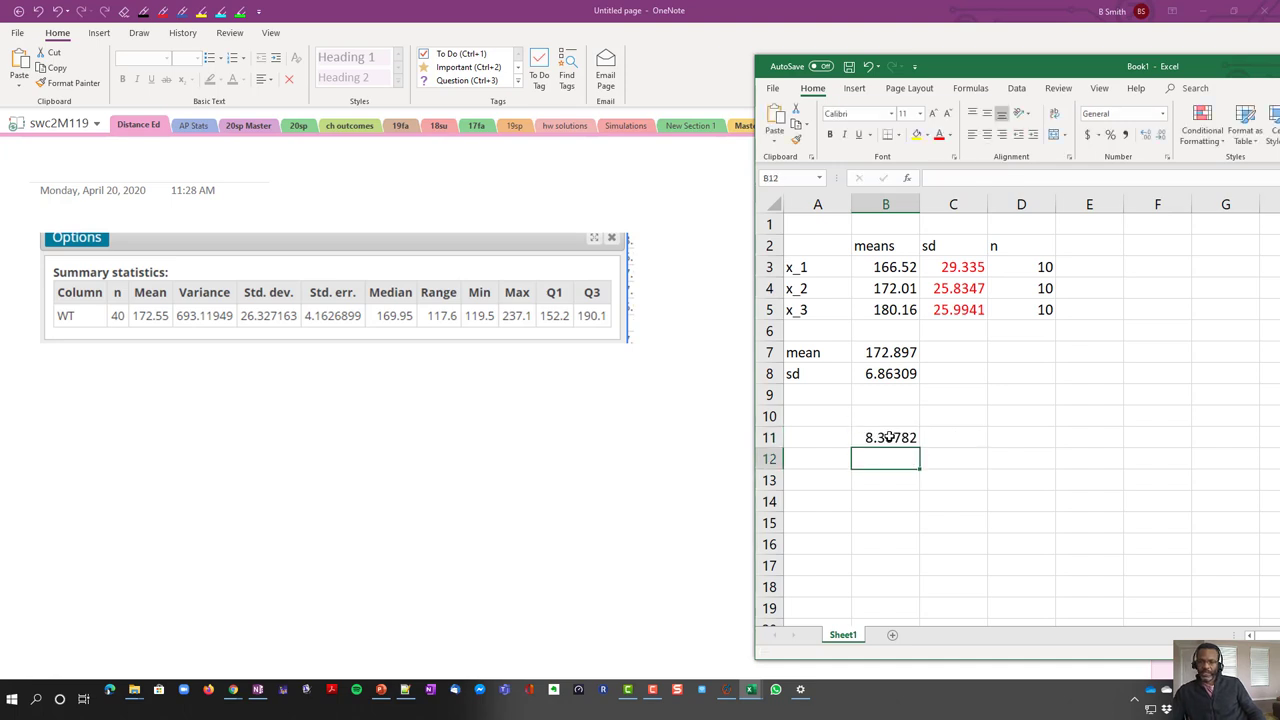
Compare the theoretical value in B11 with the sample means in B3:B5 and their standard deviation in B8
{"action": "left_click", "coordinate": [904, 440]}
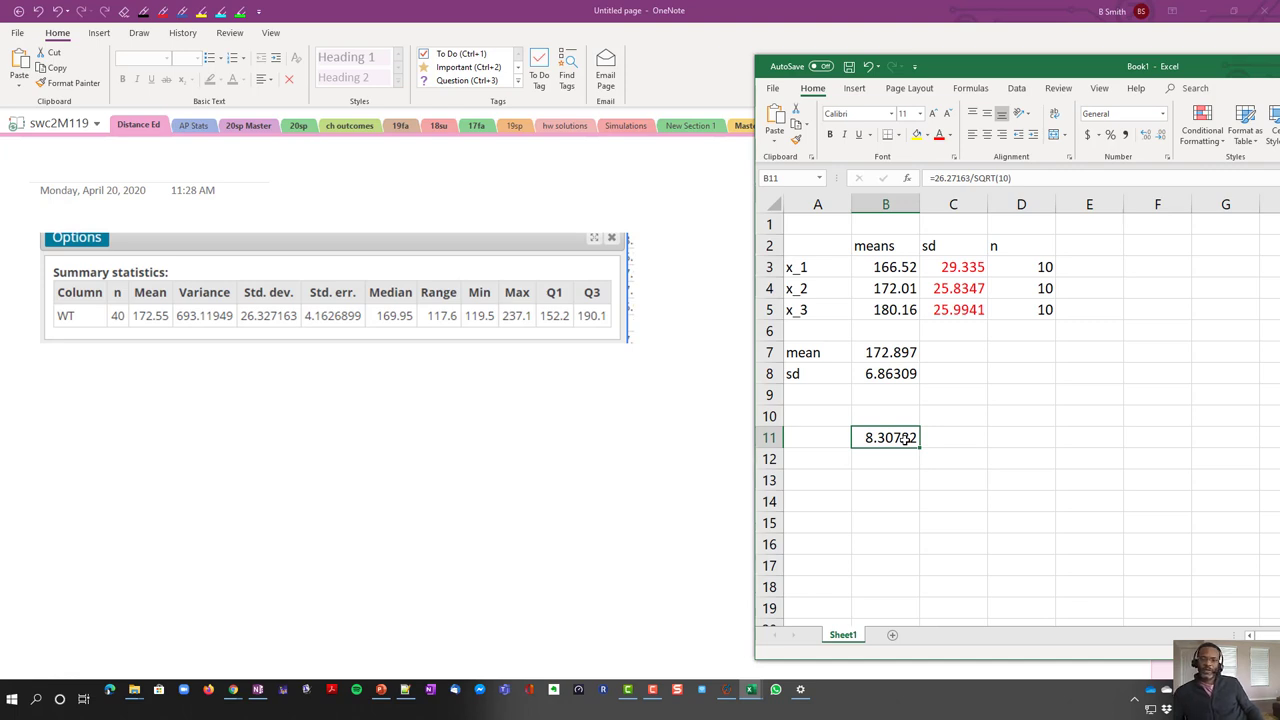
{"action": "left_click_drag", "start_coordinate": [880, 262], "coordinate": [878, 330]}
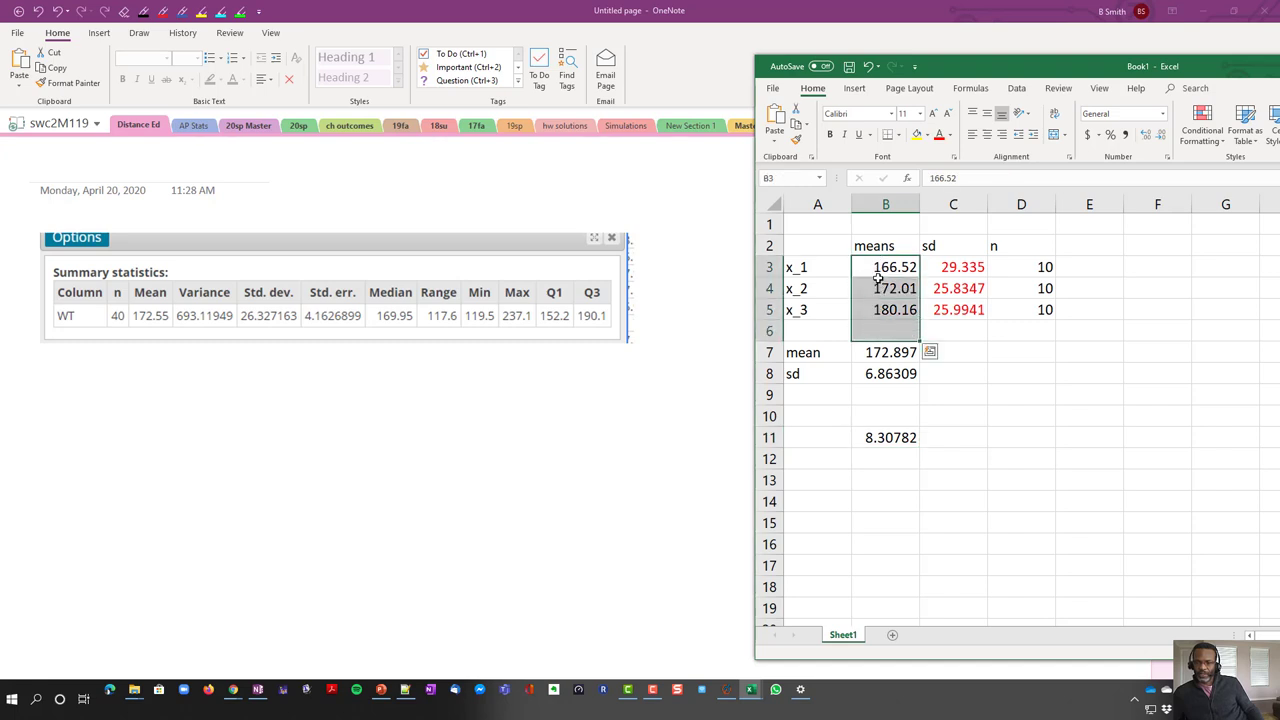
{"action": "left_click_drag", "start_coordinate": [880, 265], "coordinate": [880, 290]}
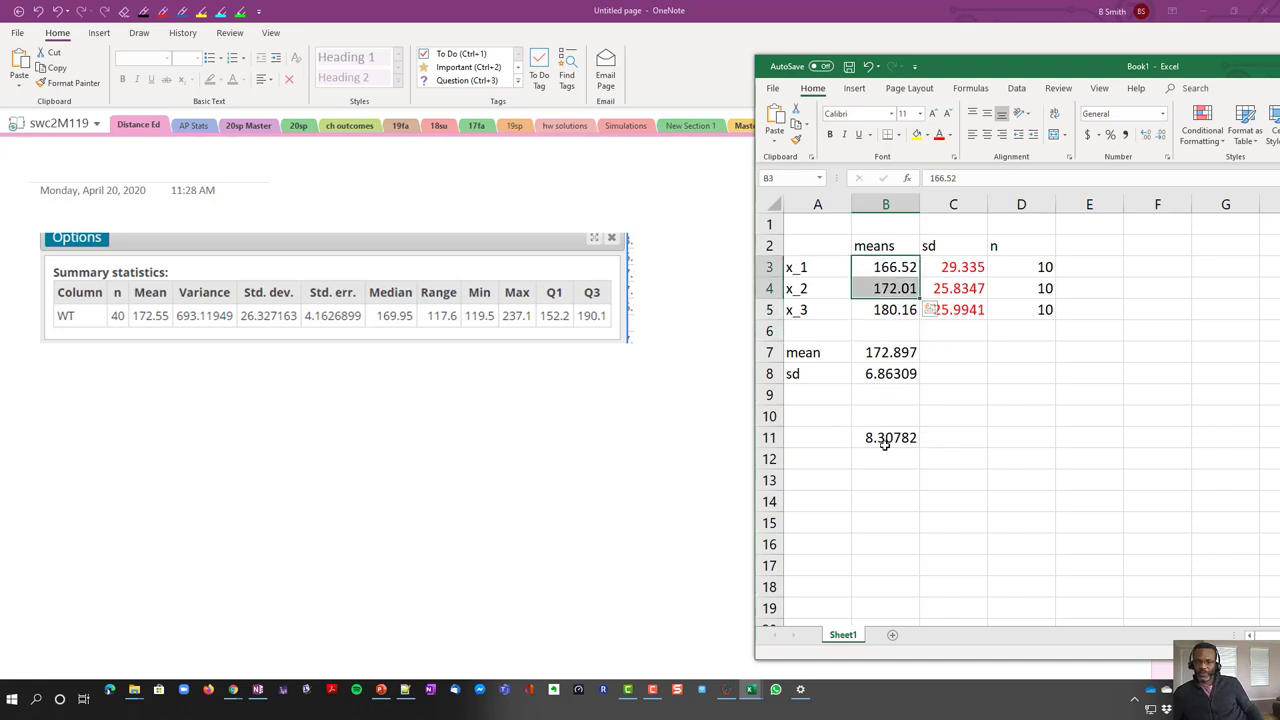
{"action": "left_click", "coordinate": [885, 444]}
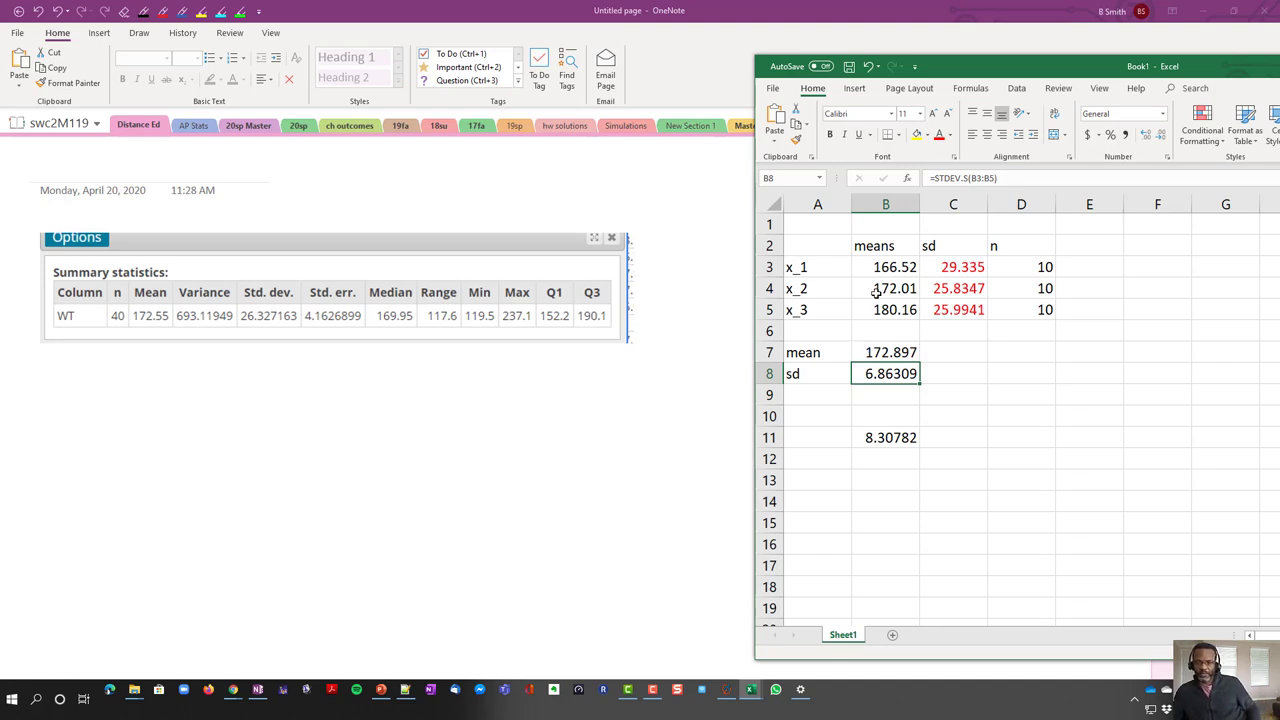
{"action": "left_click_drag", "start_coordinate": [886, 268], "coordinate": [888, 316]}
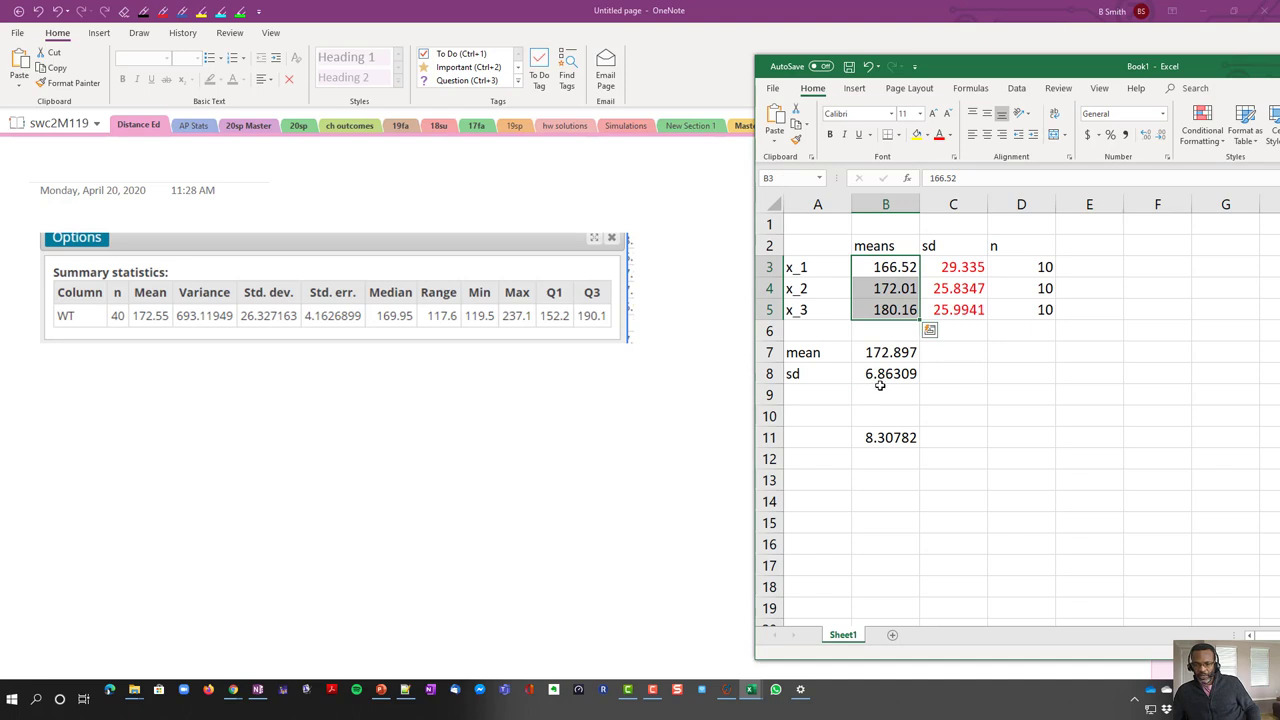
{"action": "left_click", "coordinate": [880, 378]}
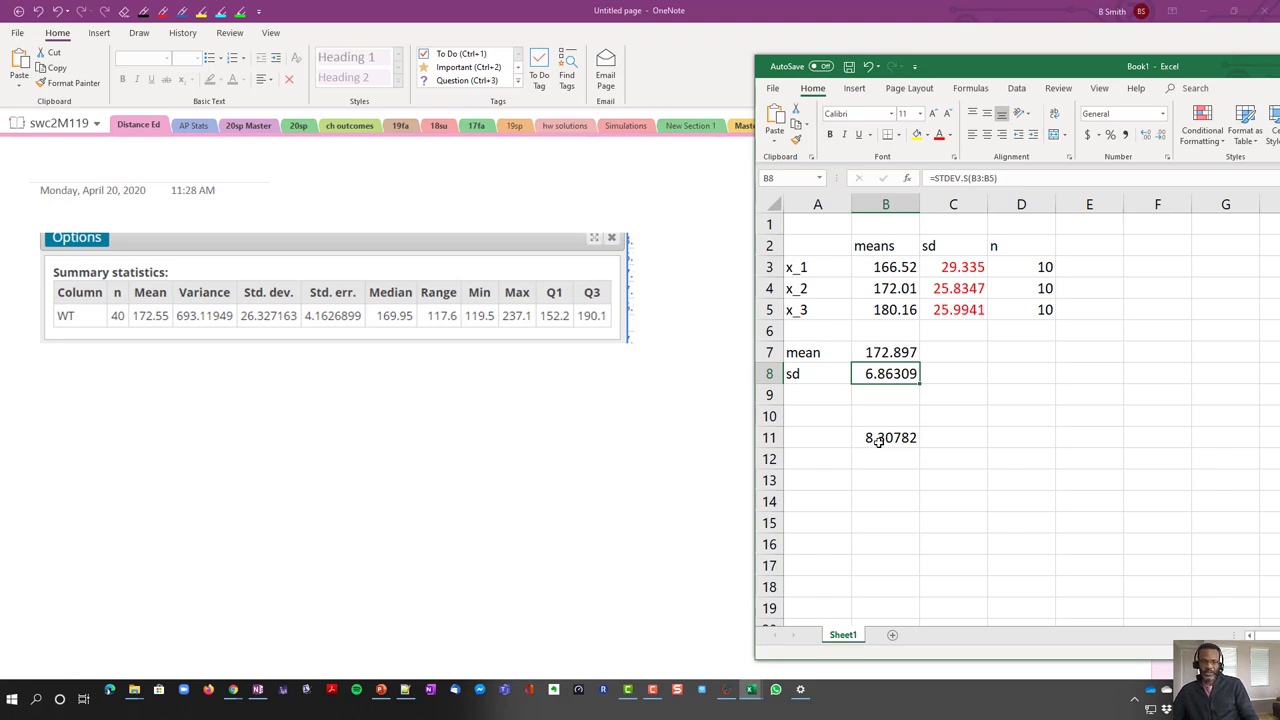
Switch to the SamplingDist and CLT.pptx presentation in PowerPoint and review the Central Limit Theorem formulas on slide 14
{"action": "key", "text": "alt+Tab"}
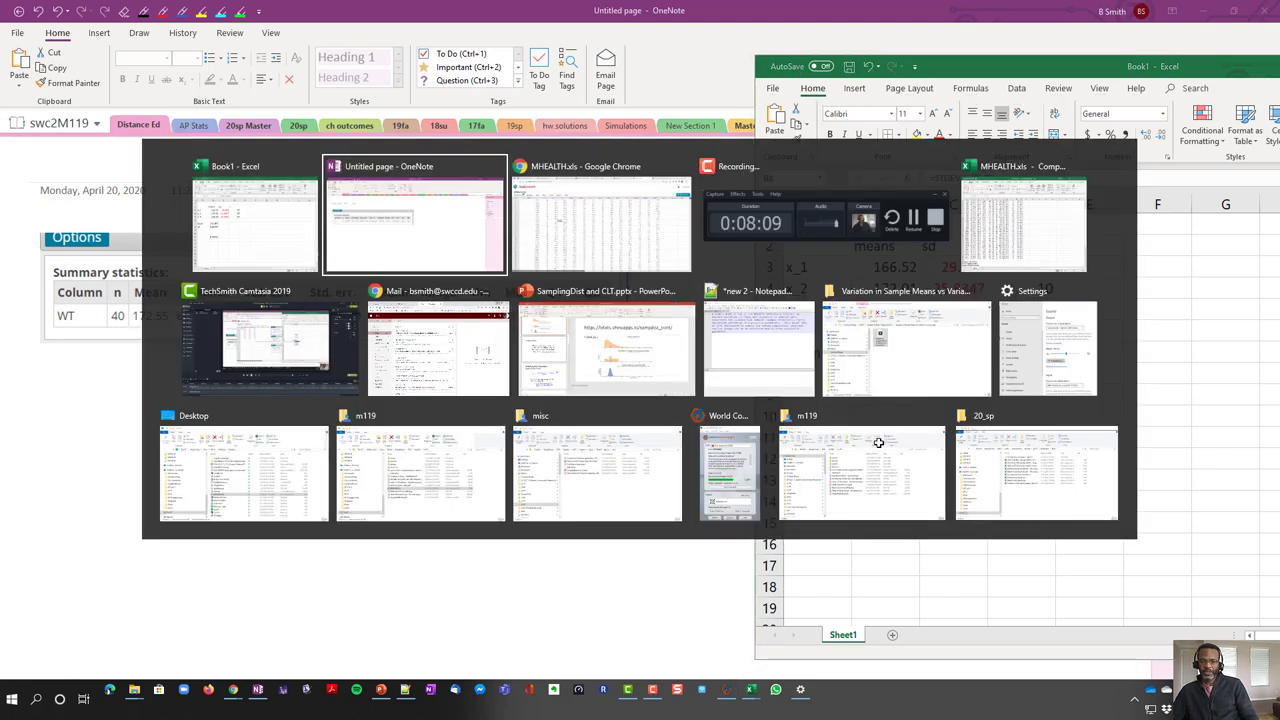
{"action": "key", "text": "alt+shift+Tab"}
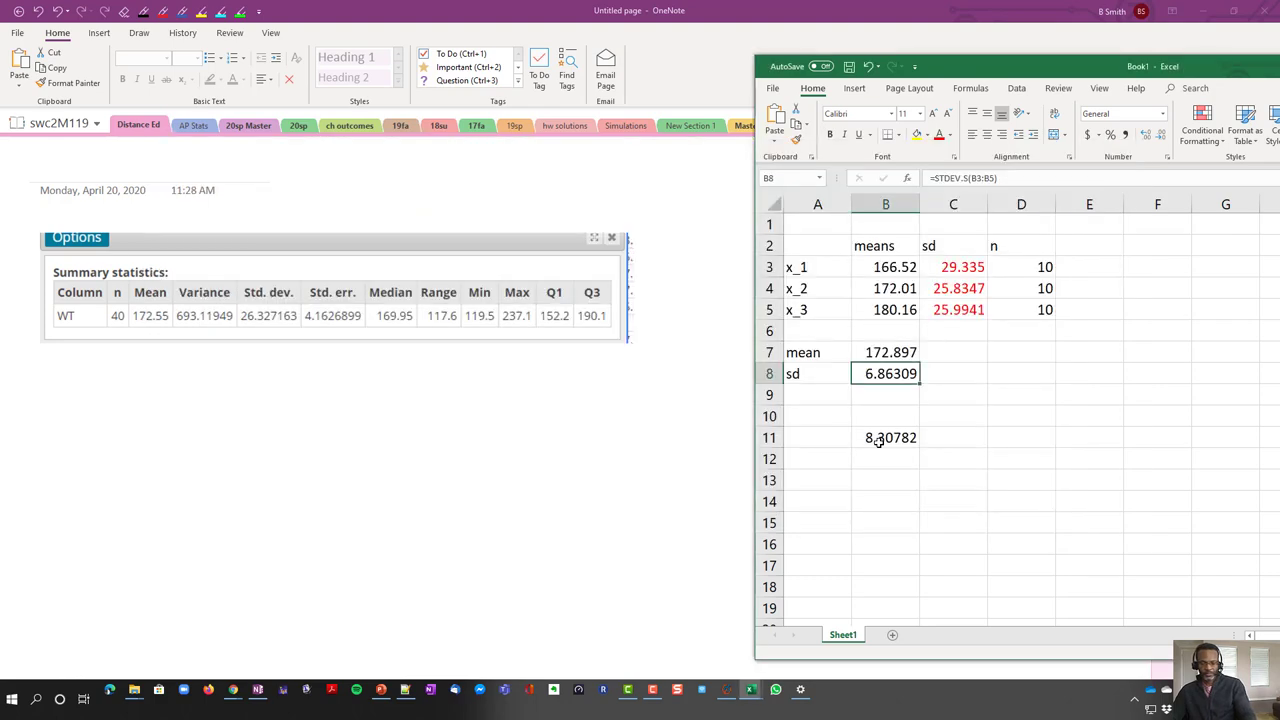
{"action": "key", "text": "alt+Tab"}
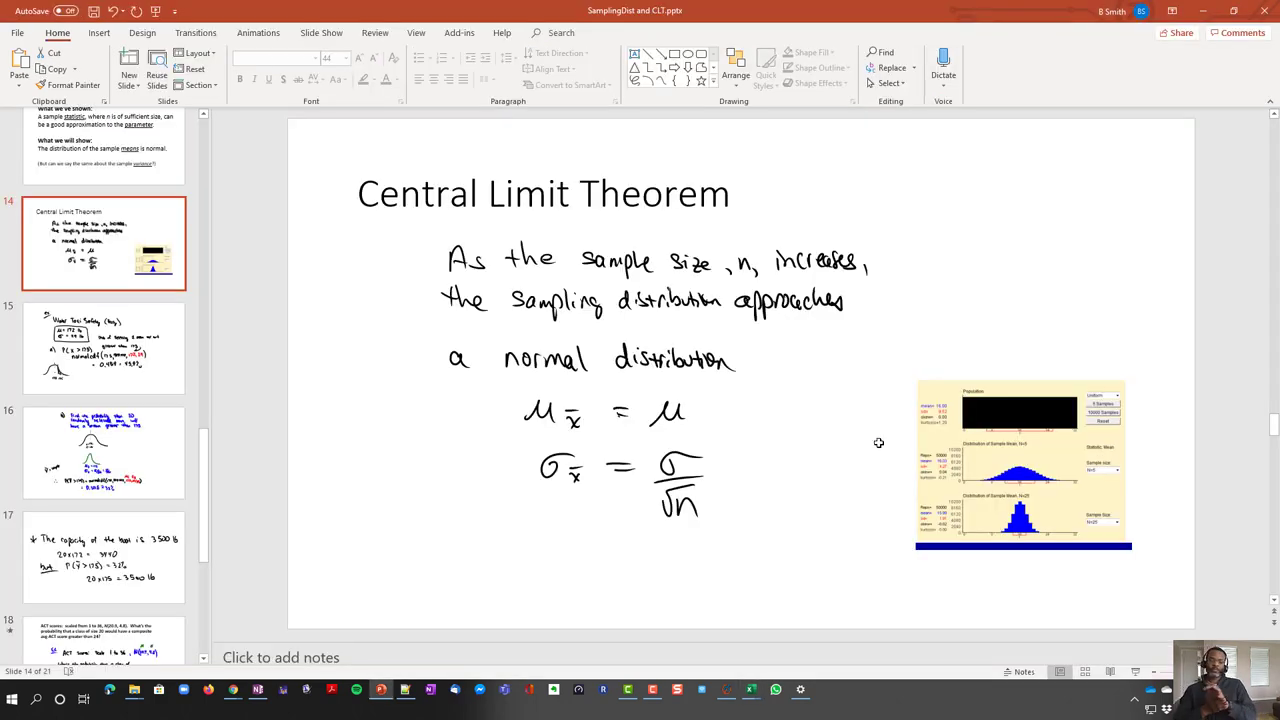
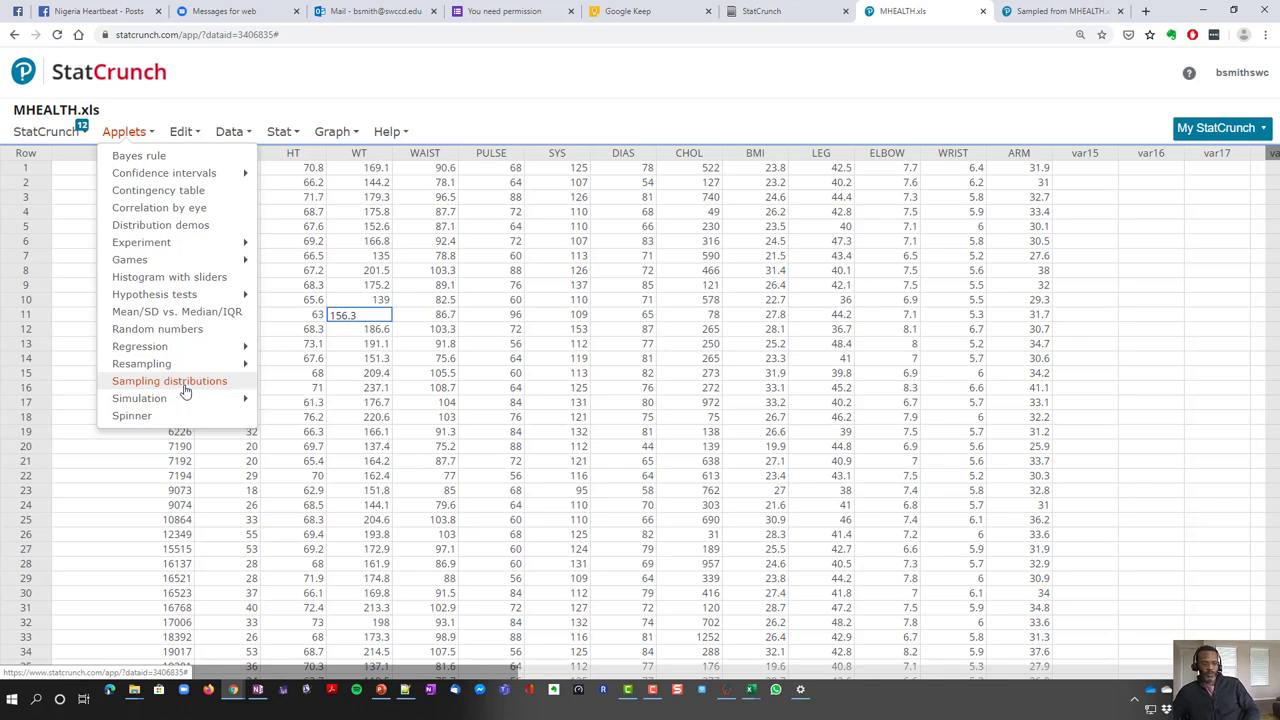
Open StatCrunch's Sampling distributions applet from the MHEALTH.xls data set, review its population and statistic options, and close it
{"action": "left_click", "coordinate": [185, 391]}
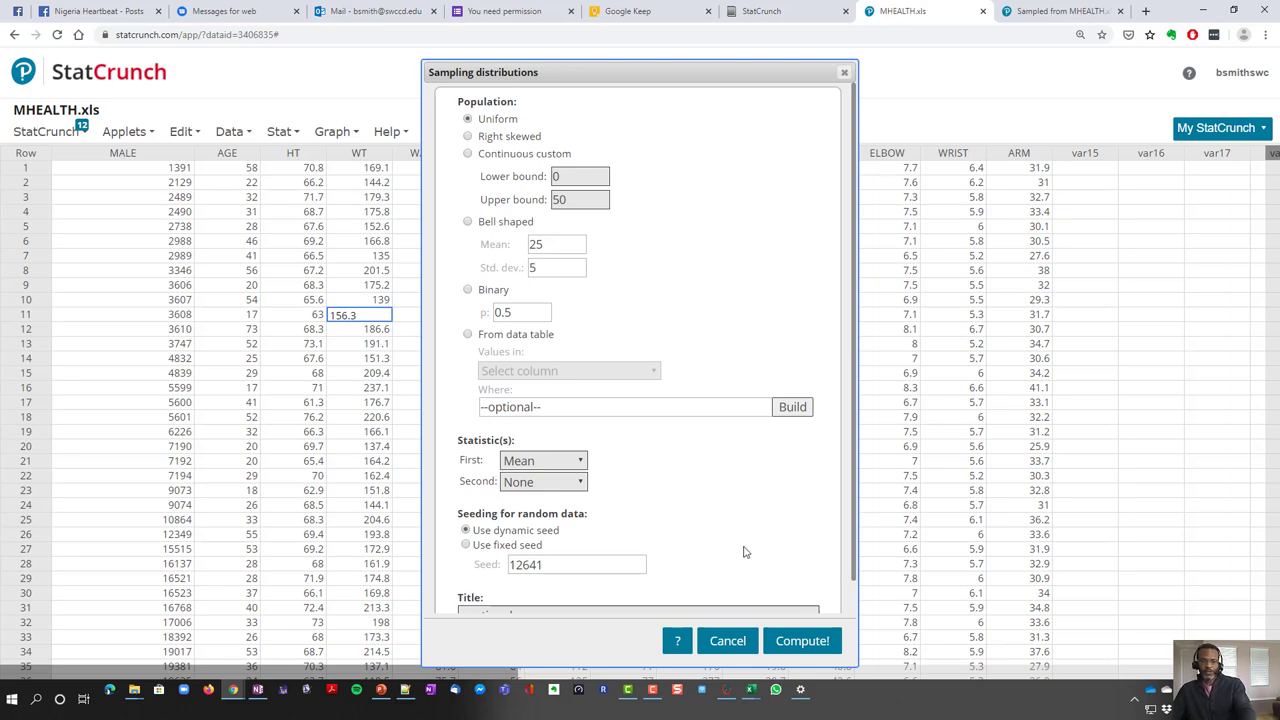
{"action": "left_click", "coordinate": [844, 73]}
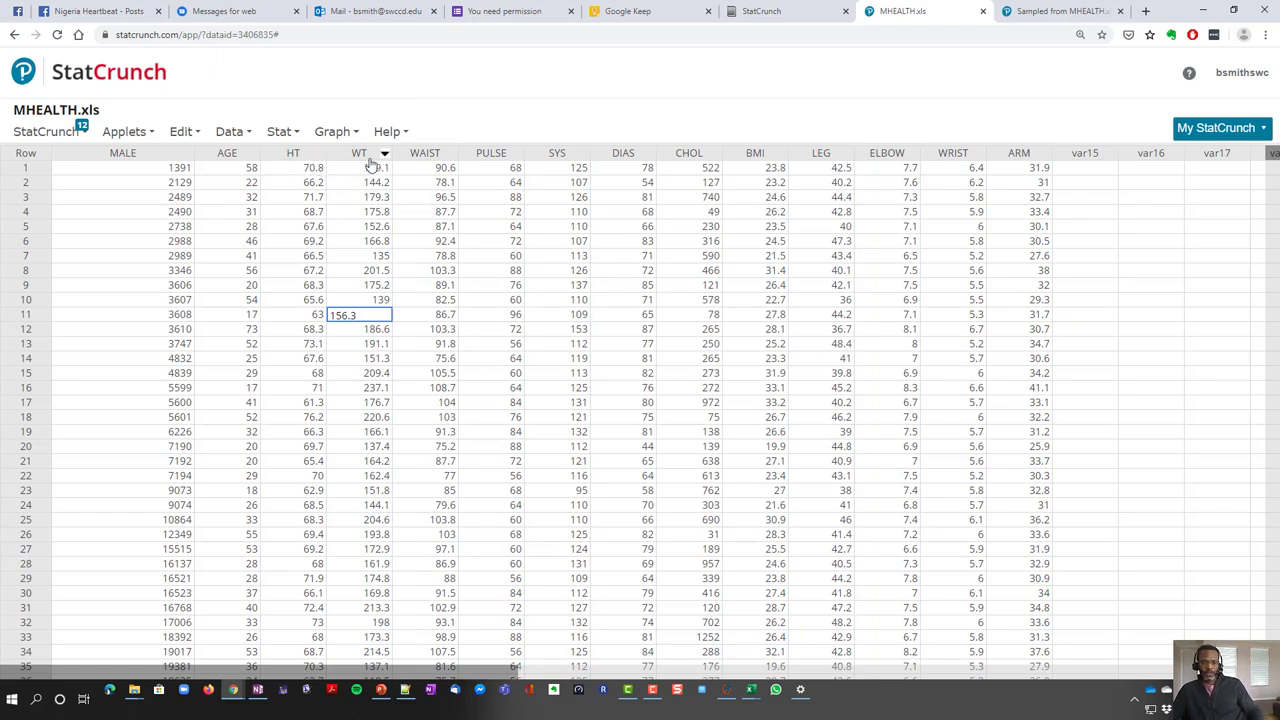
Plot a frequency histogram of the WT column, reposition the graph to view its shape, and close it
{"action": "left_click", "coordinate": [334, 131]}
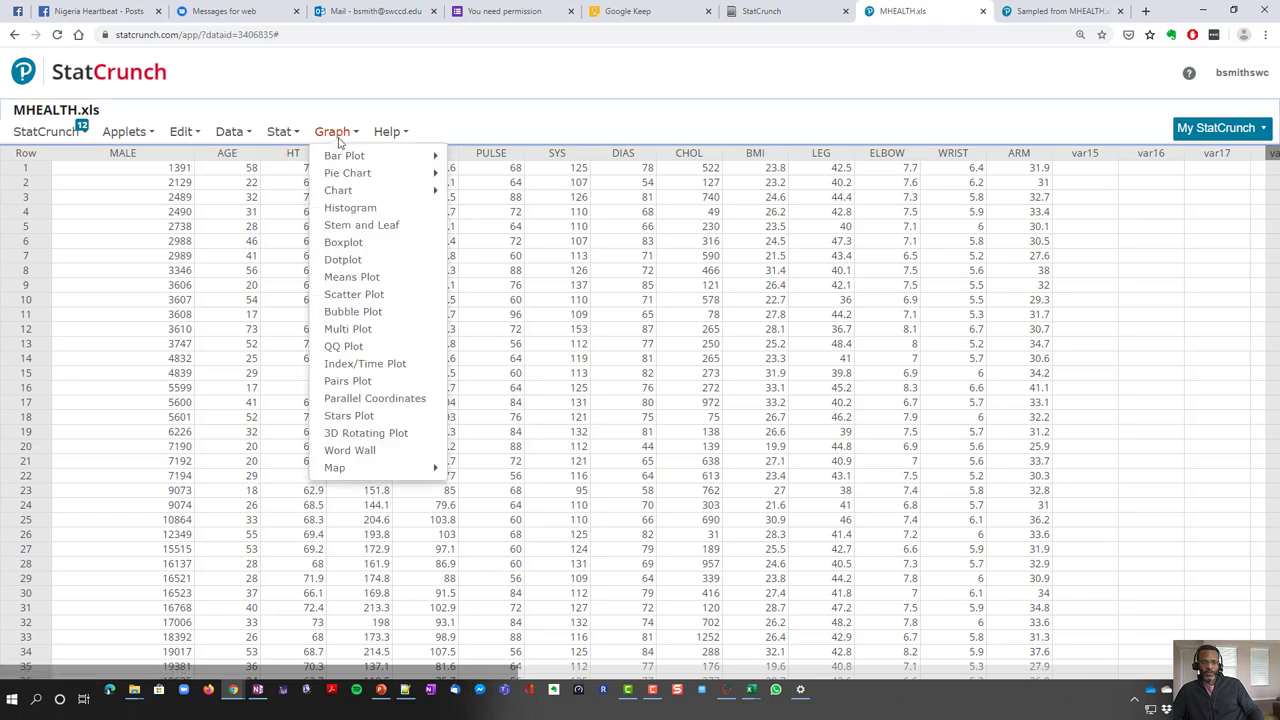
{"action": "left_click", "coordinate": [382, 212]}
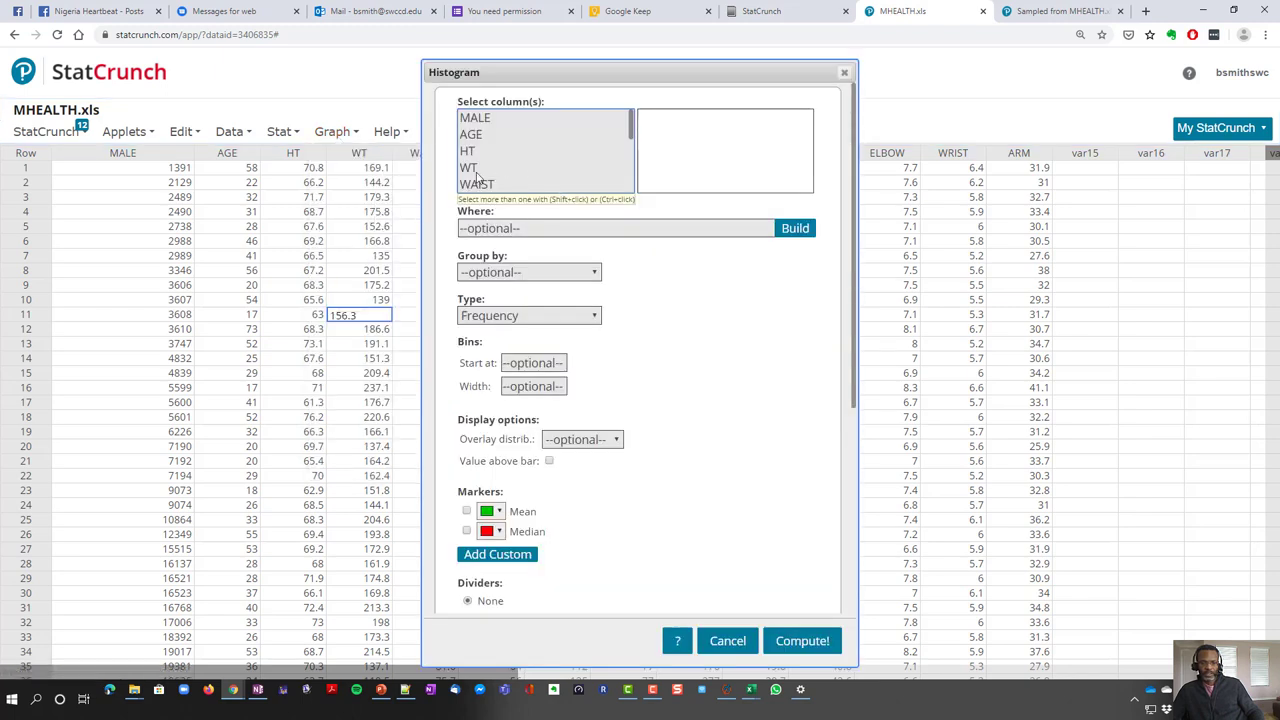
{"action": "left_click", "coordinate": [476, 168]}
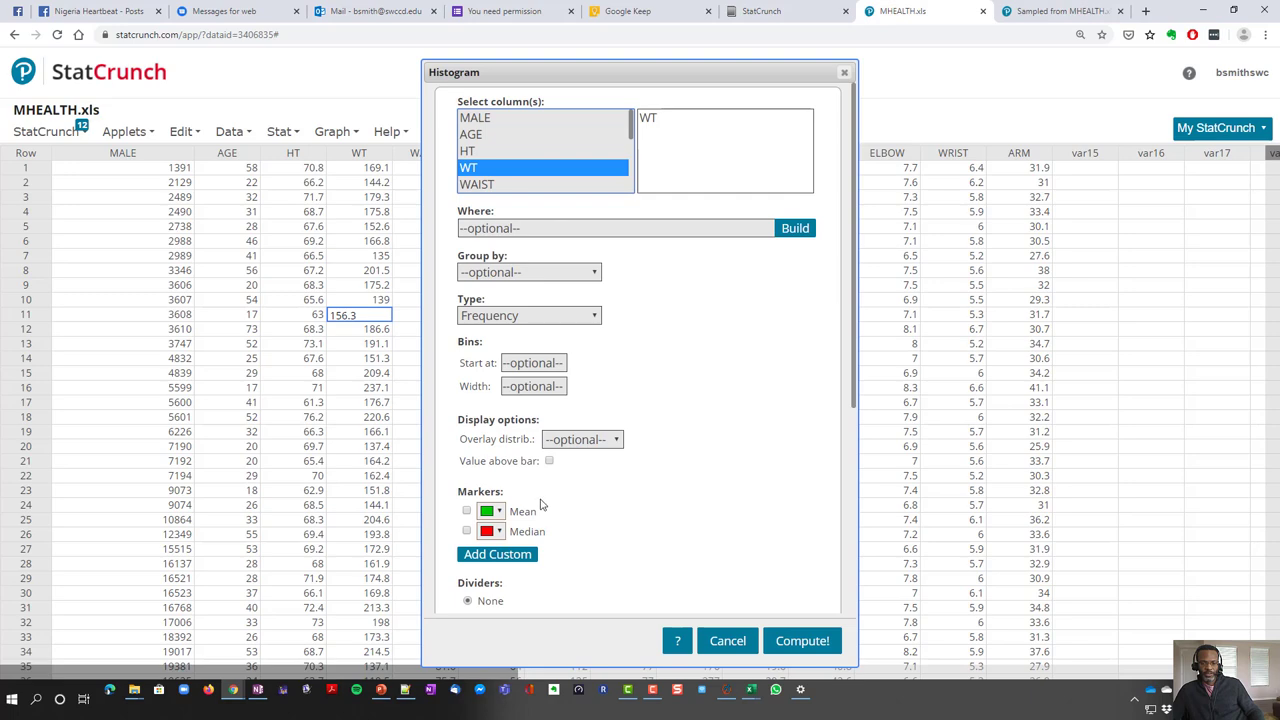
{"action": "scroll", "coordinate": [643, 508], "scroll_direction": "down", "scroll_amount": 4}
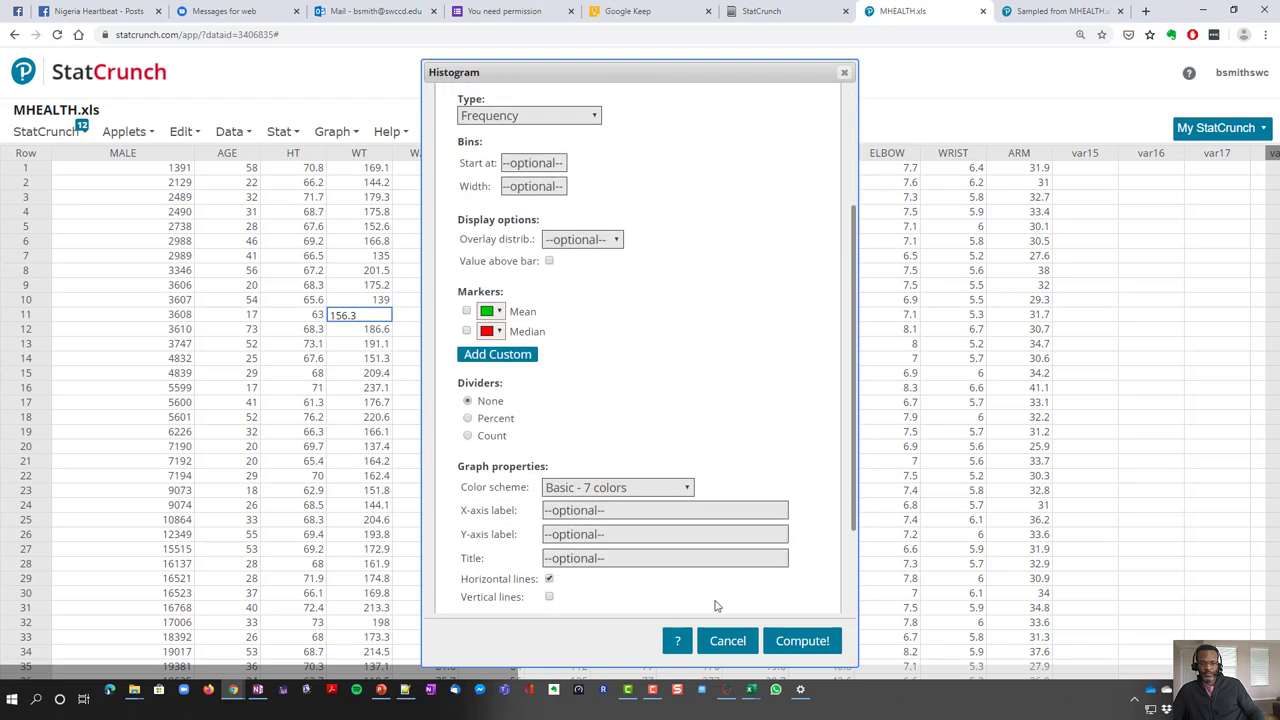
{"action": "left_click", "coordinate": [803, 640]}
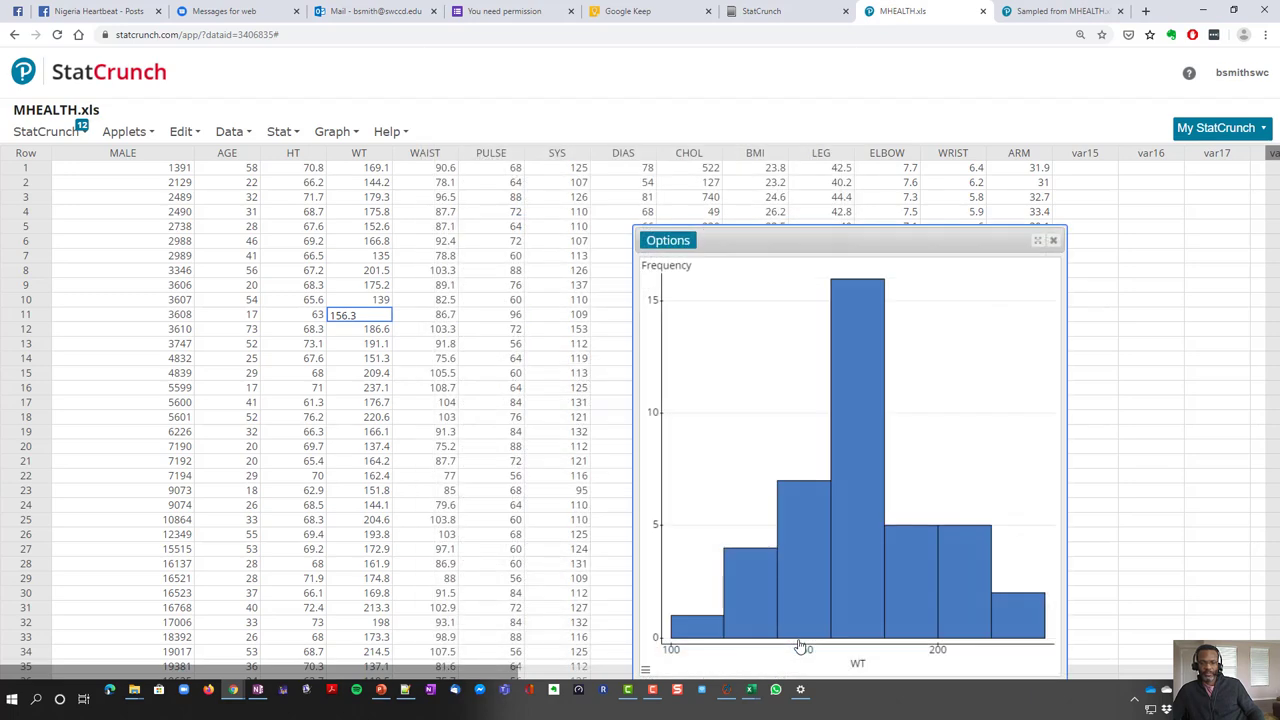
{"action": "left_click_drag", "start_coordinate": [843, 241], "coordinate": [819, 137]}
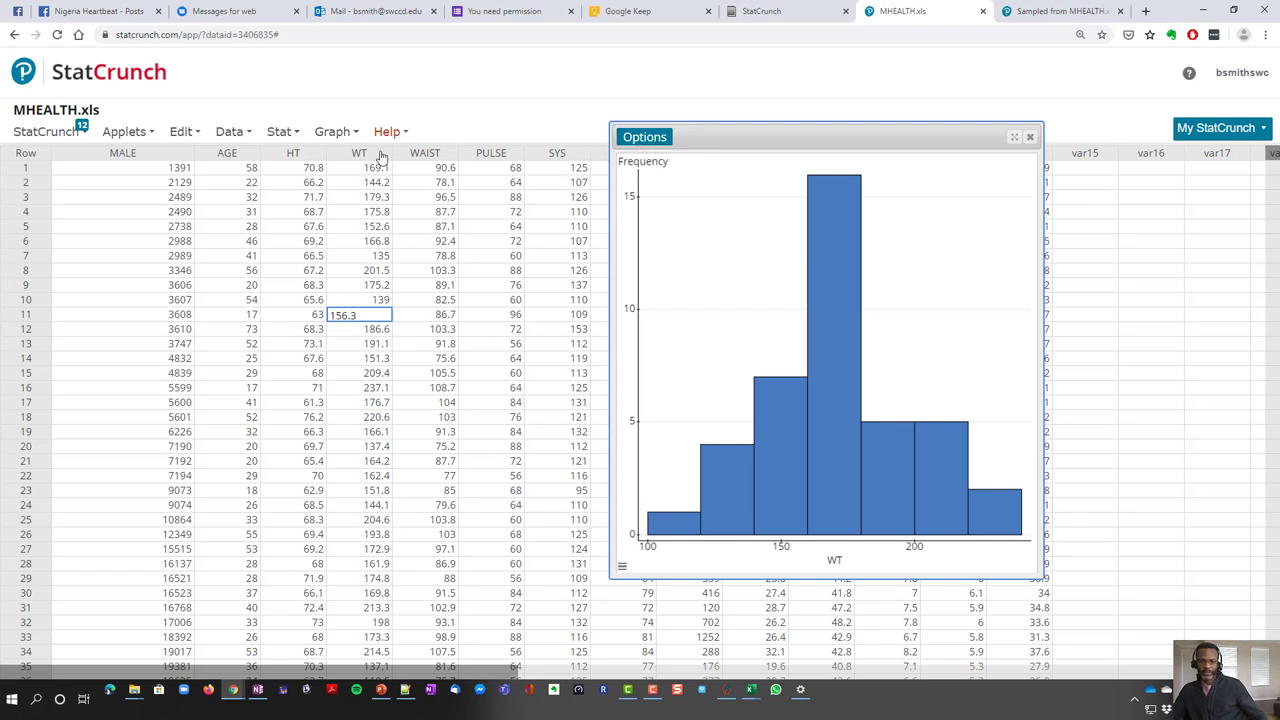
{"action": "left_click", "coordinate": [646, 141]}
{"action": "left_click", "coordinate": [646, 141]}
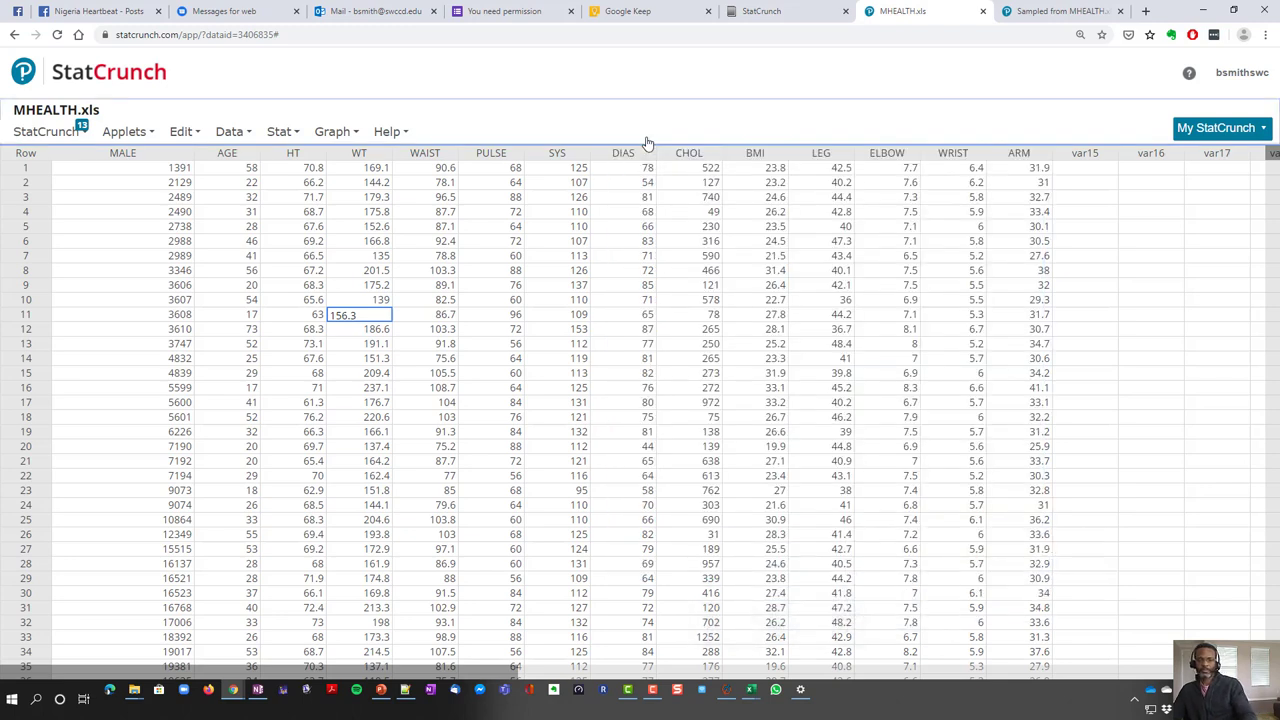
Run a Shapiro-Wilk normality test on WT with a QQ plot, a histogram with best fitting normal, and output saved in the data table
{"action": "left_click", "coordinate": [286, 134]}
{"action": "left_click", "coordinate": [289, 134]}
{"action": "left_click", "coordinate": [285, 133]}
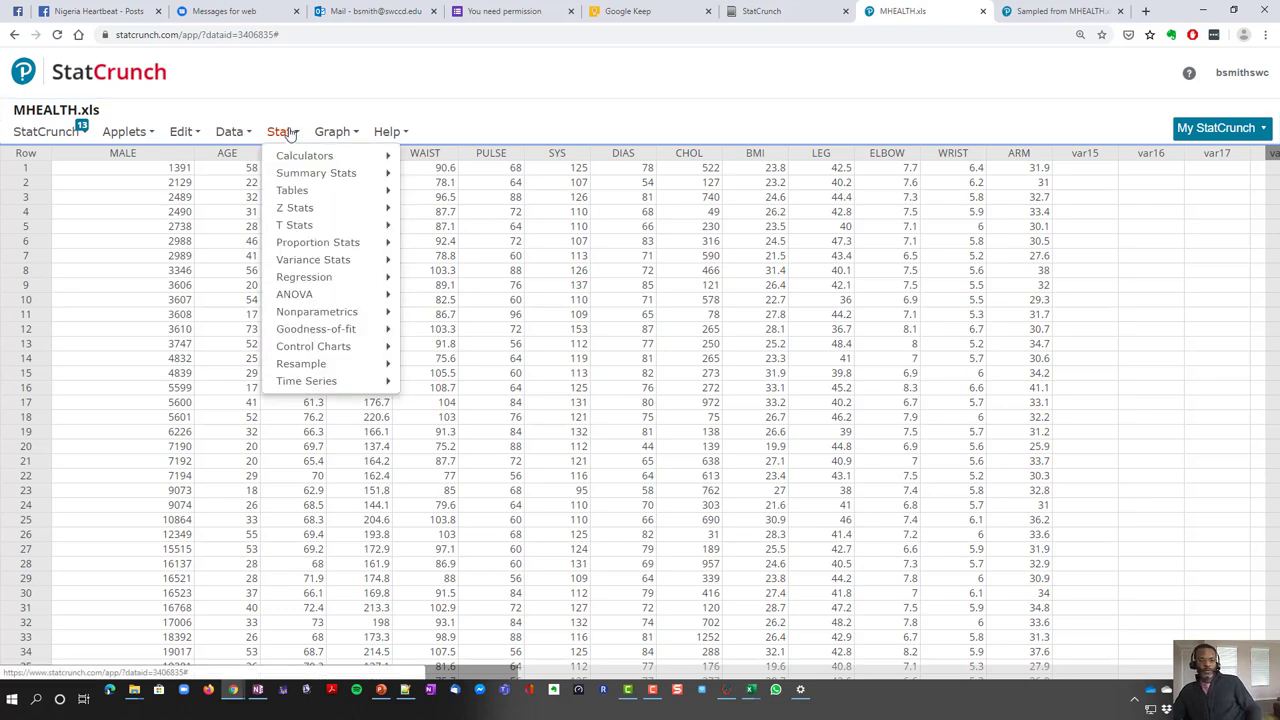
{"action": "mouse_move", "coordinate": [328, 330]}
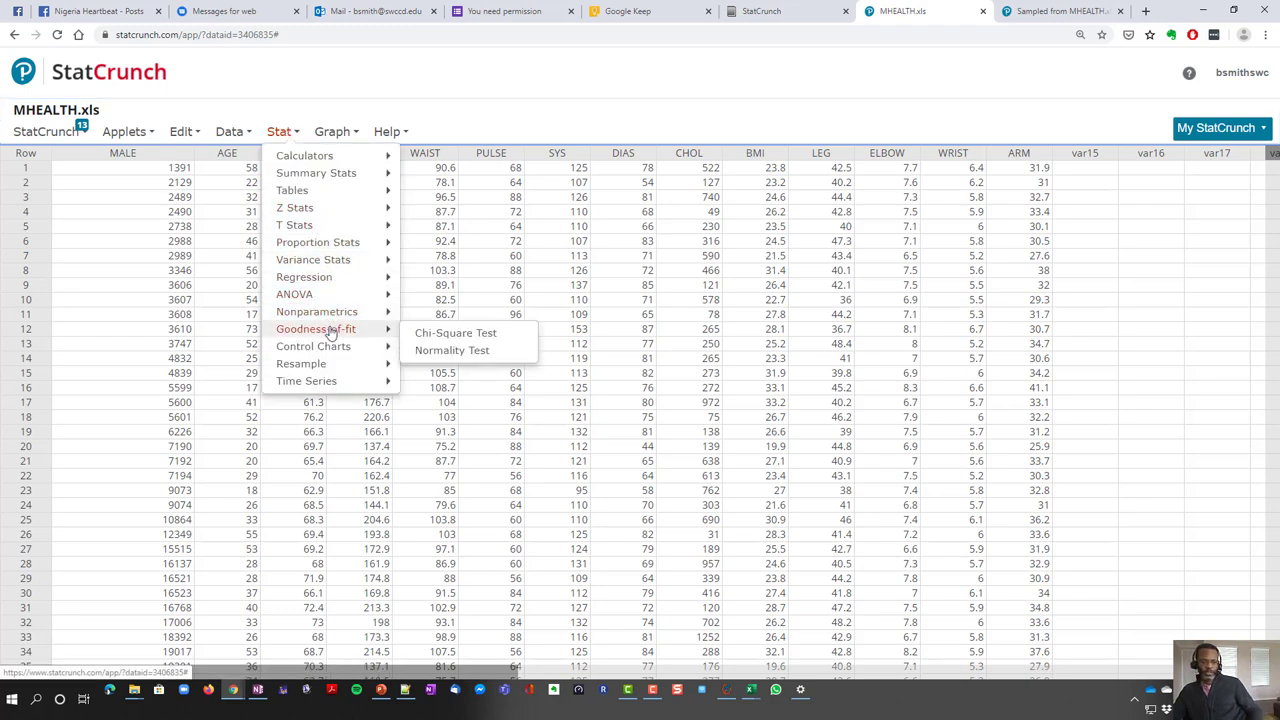
{"action": "left_click", "coordinate": [455, 351]}
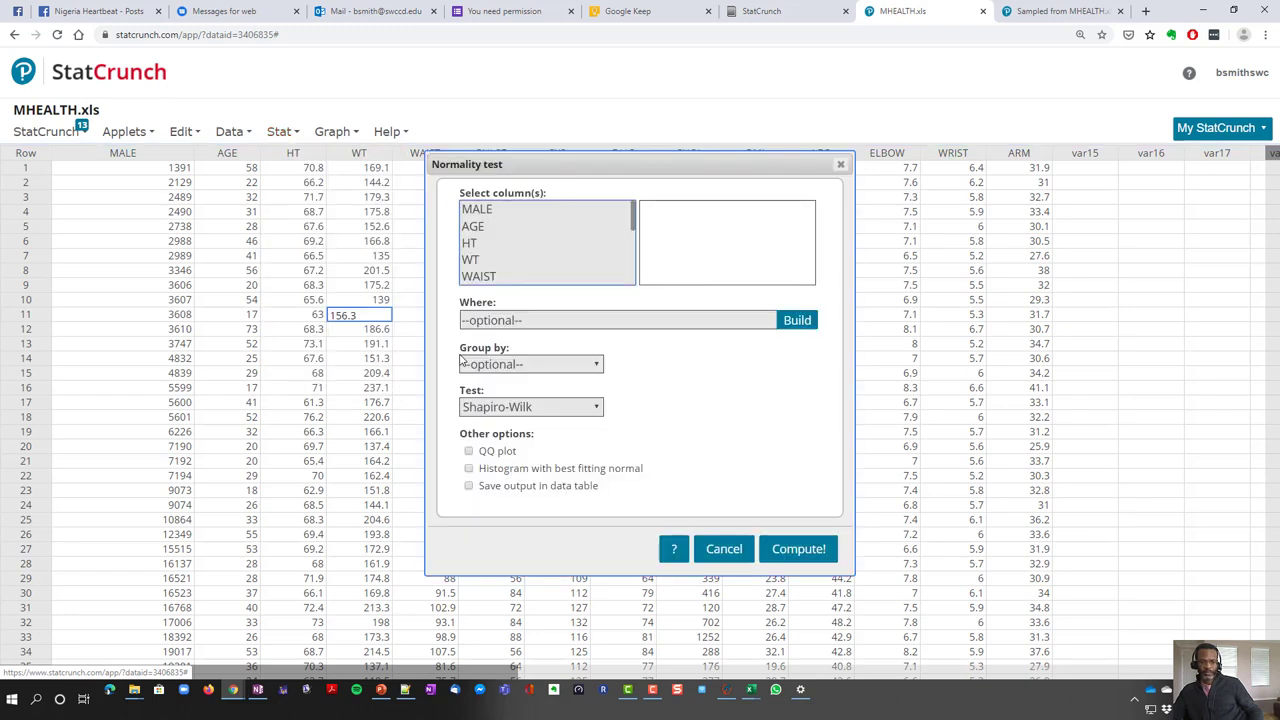
{"action": "left_click", "coordinate": [482, 260]}
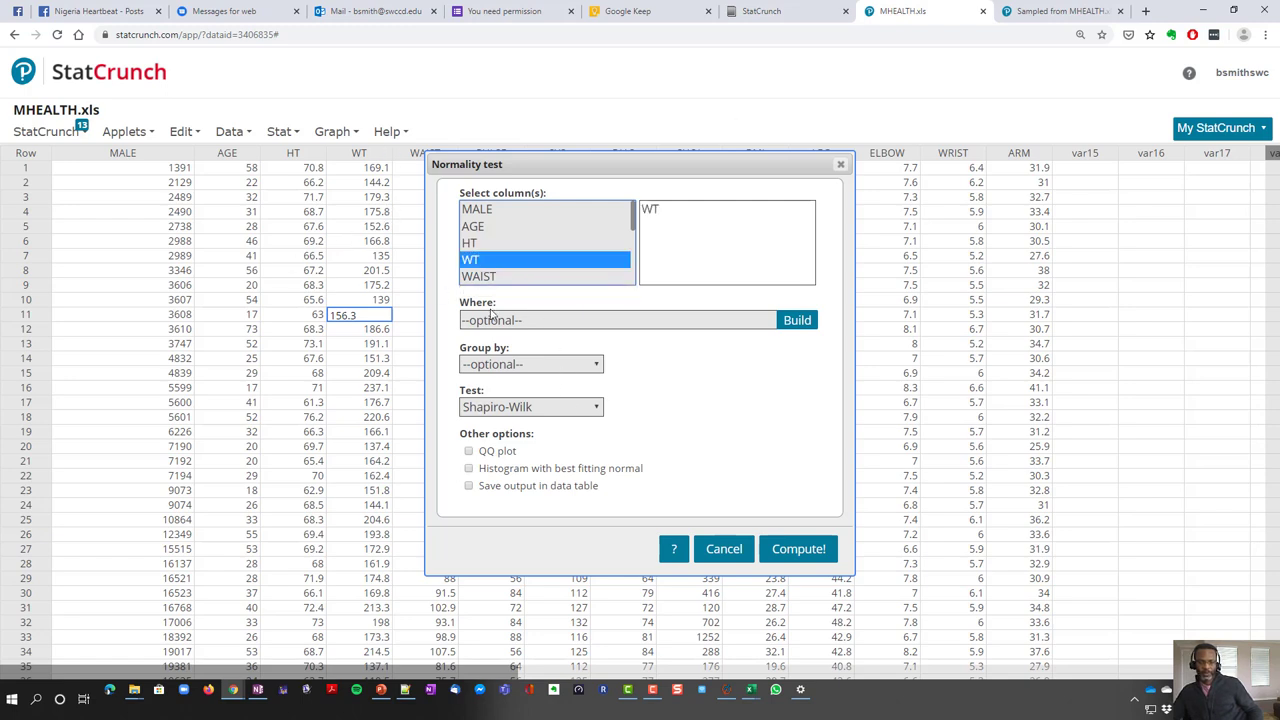
{"action": "left_click", "coordinate": [507, 451]}
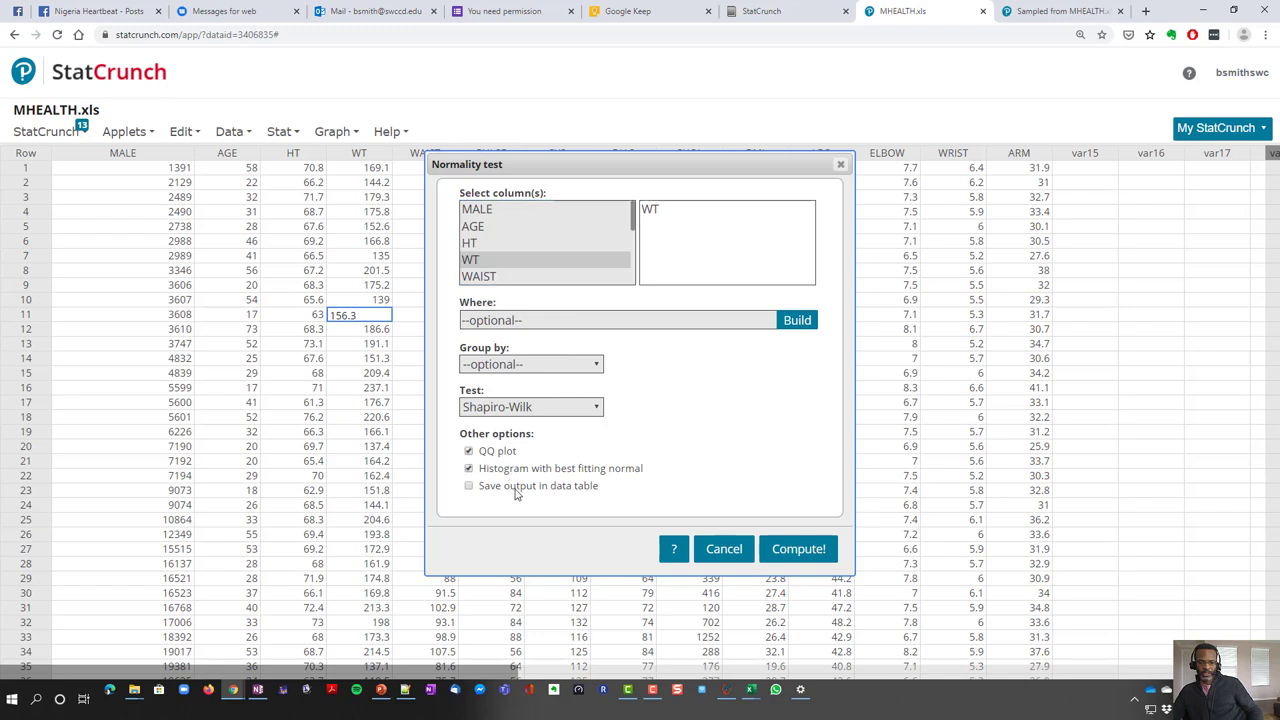
{"action": "left_click", "coordinate": [496, 490]}
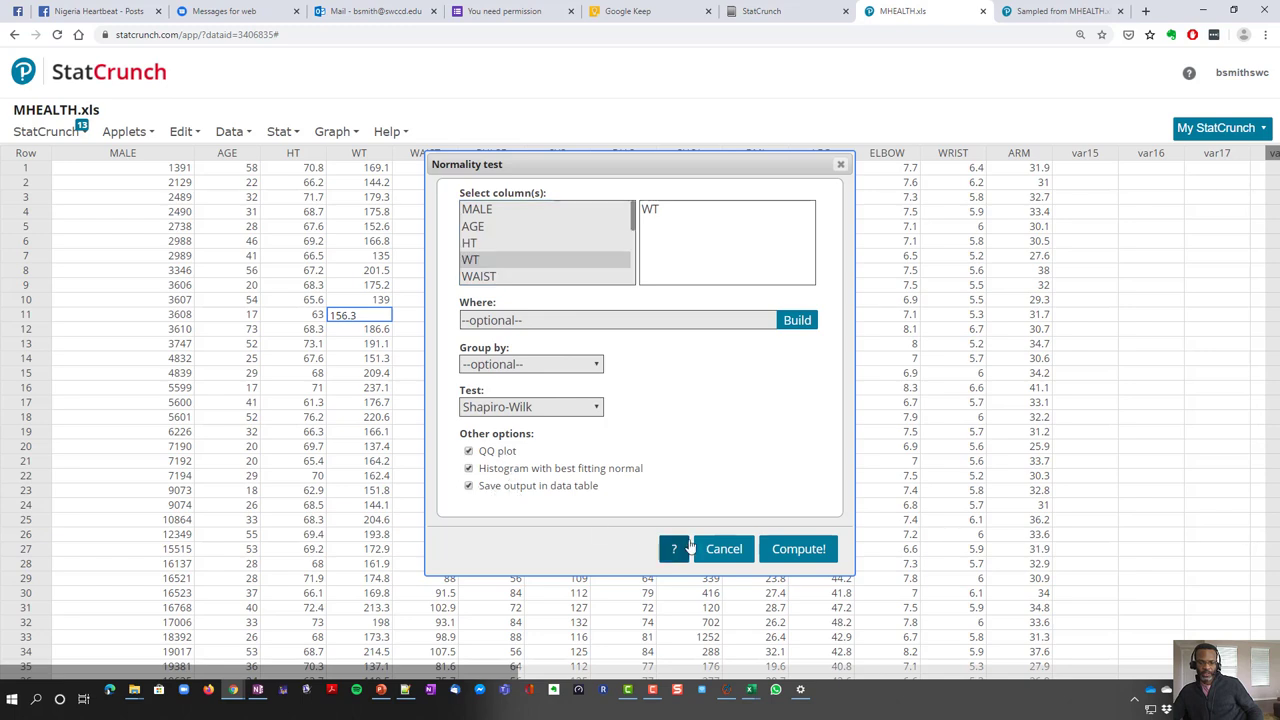
{"action": "left_click", "coordinate": [800, 550]}
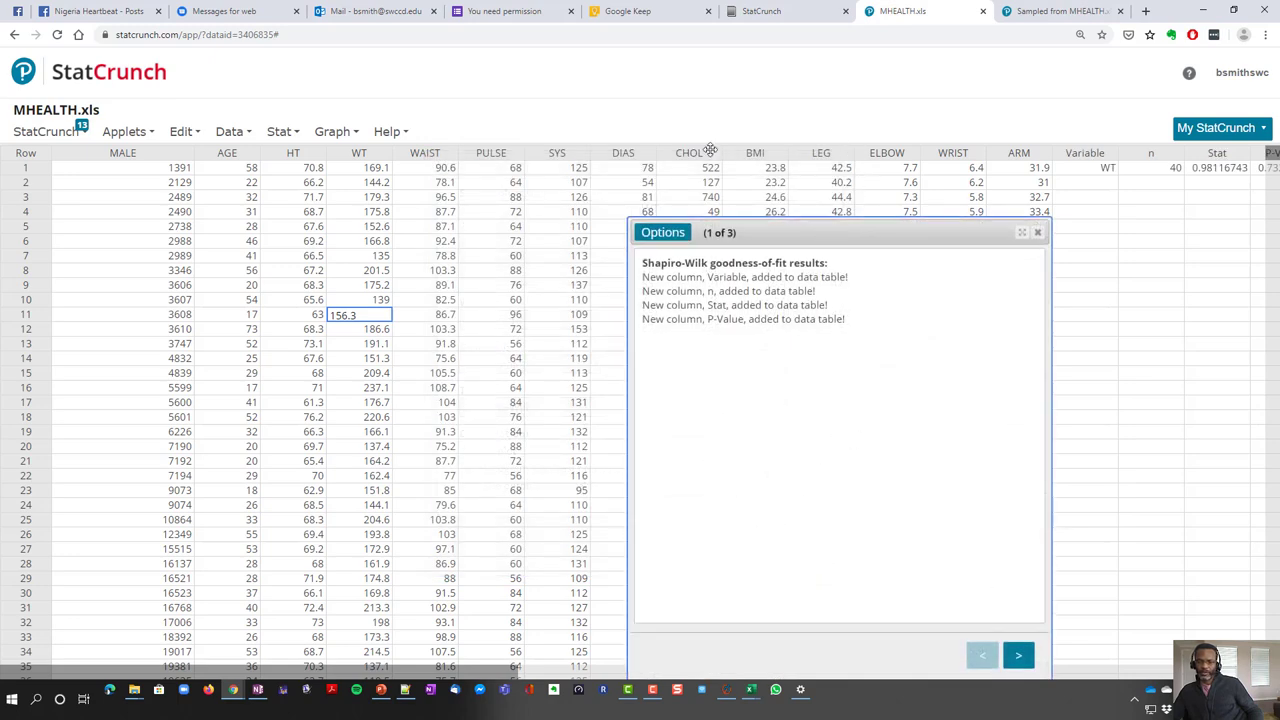
Review the WT normality results, enlarging the QQ plot and viewing the histogram with its normal curve, and close them
{"action": "left_click_drag", "start_coordinate": [828, 238], "coordinate": [674, 153]}
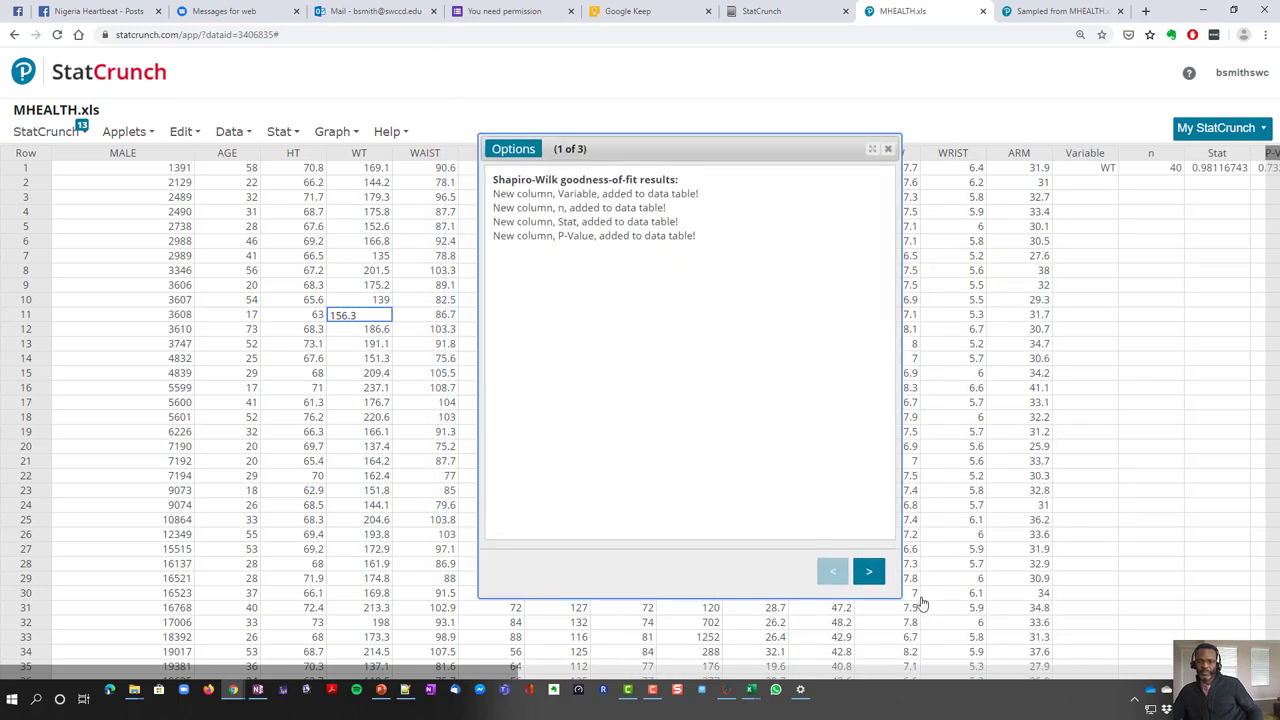
{"action": "left_click", "coordinate": [873, 572]}
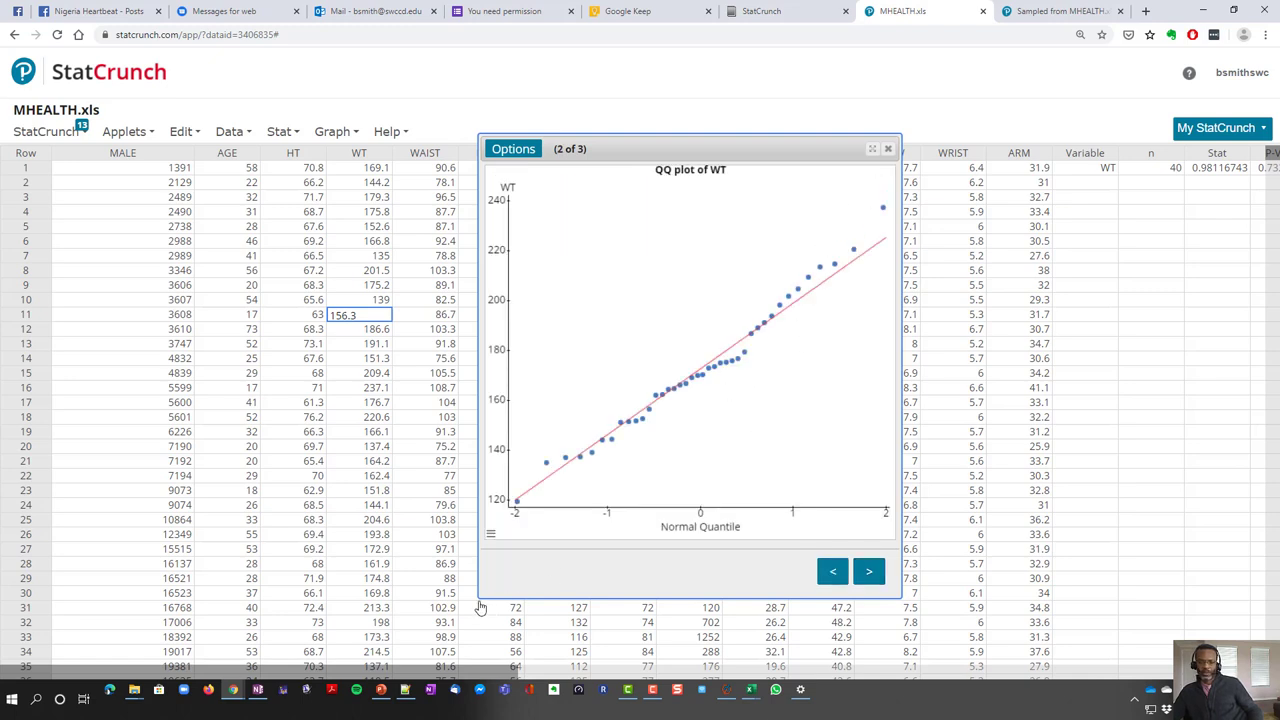
{"action": "left_click_drag", "start_coordinate": [479, 598], "coordinate": [388, 592]}
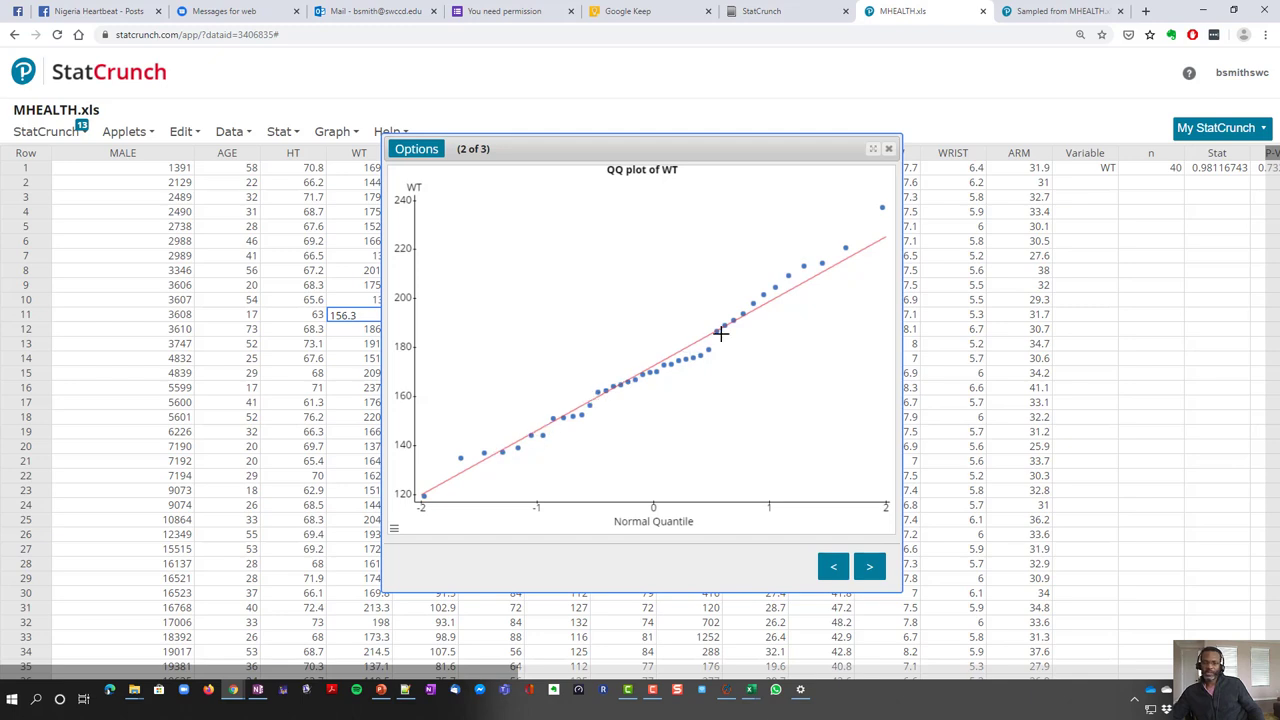
{"action": "left_click", "coordinate": [869, 570]}
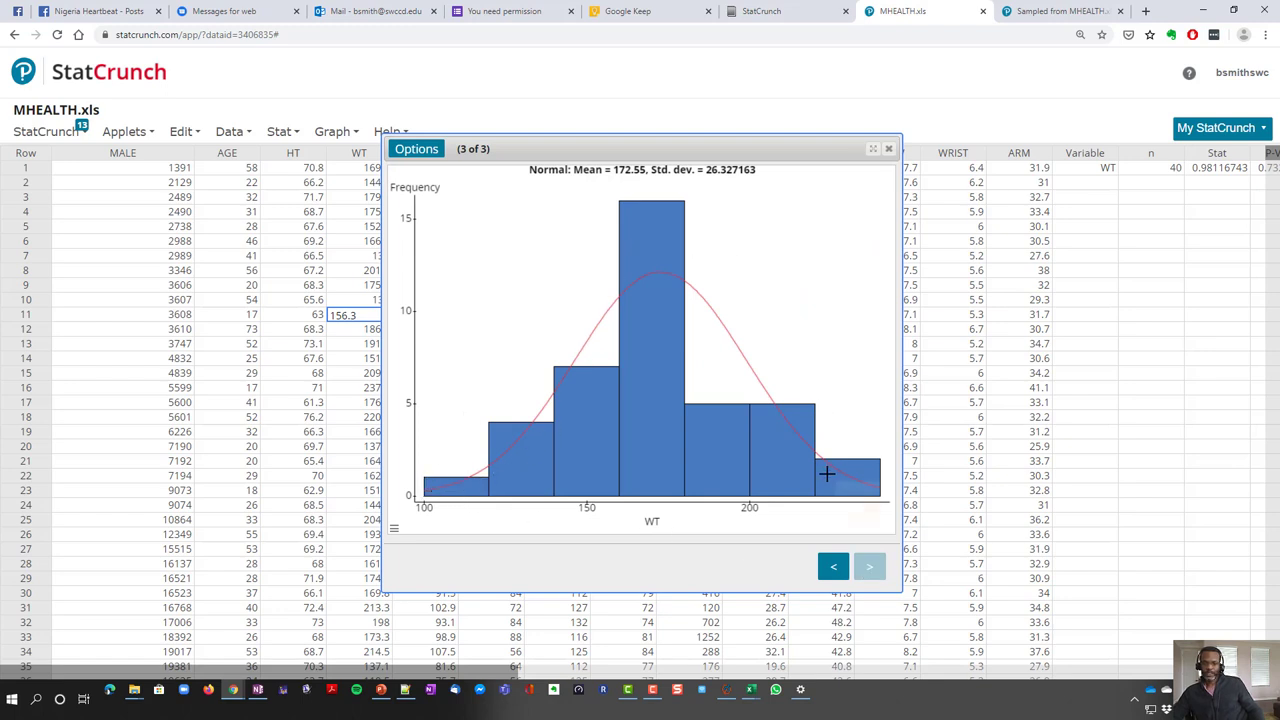
{"action": "left_click", "coordinate": [864, 570]}
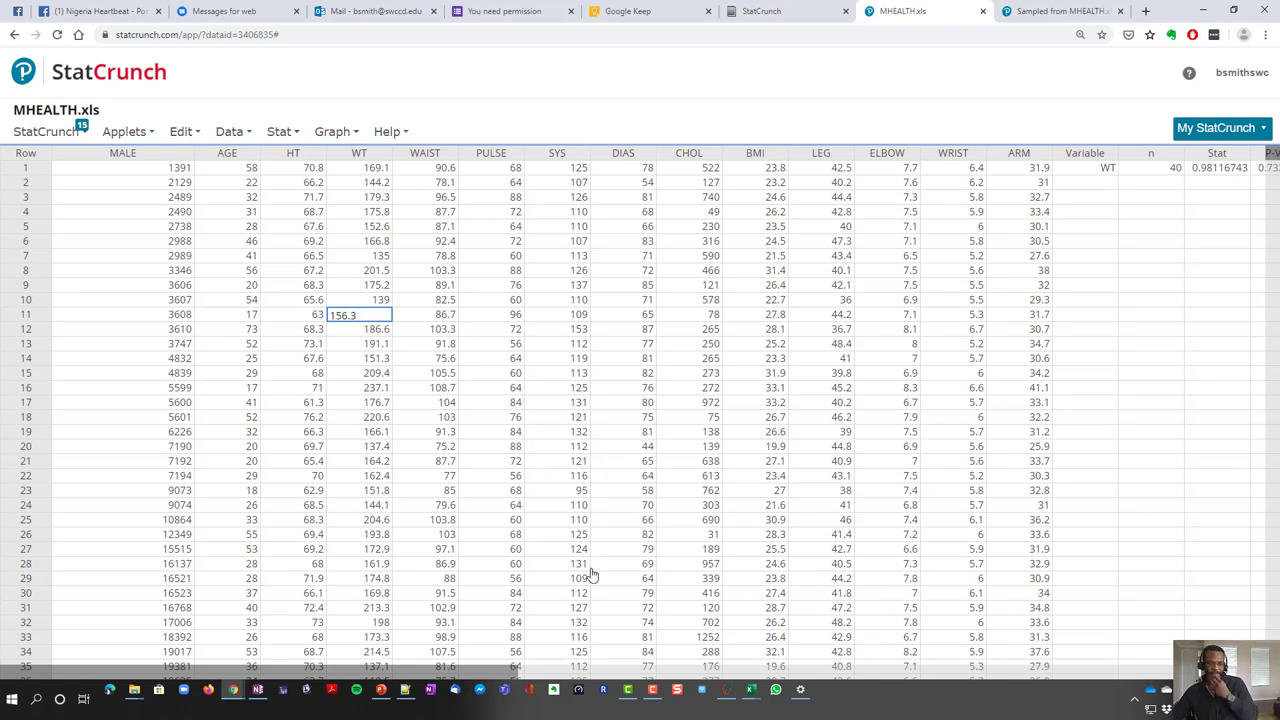
Open a new goodness-of-fit normality test and check its test choices, keeping Shapiro-Wilk selected
{"action": "left_click", "coordinate": [340, 136]}
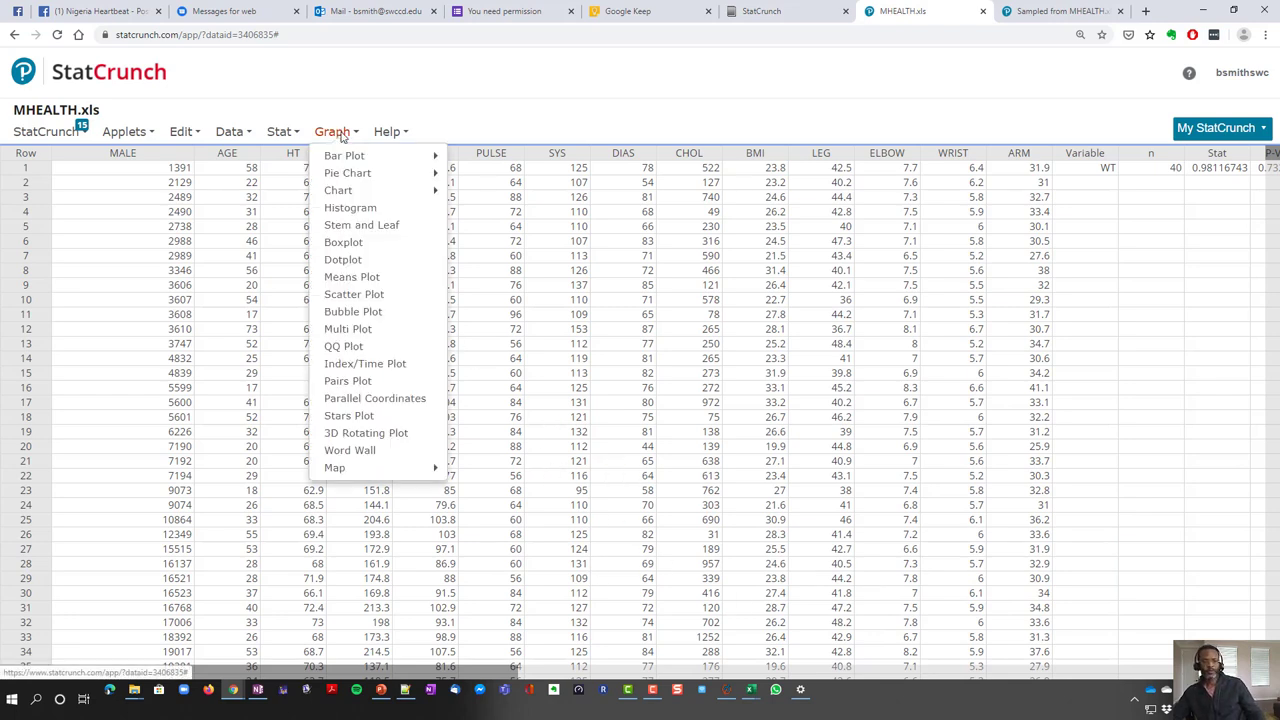
{"action": "left_click", "coordinate": [280, 132]}
{"action": "mouse_move", "coordinate": [303, 330]}
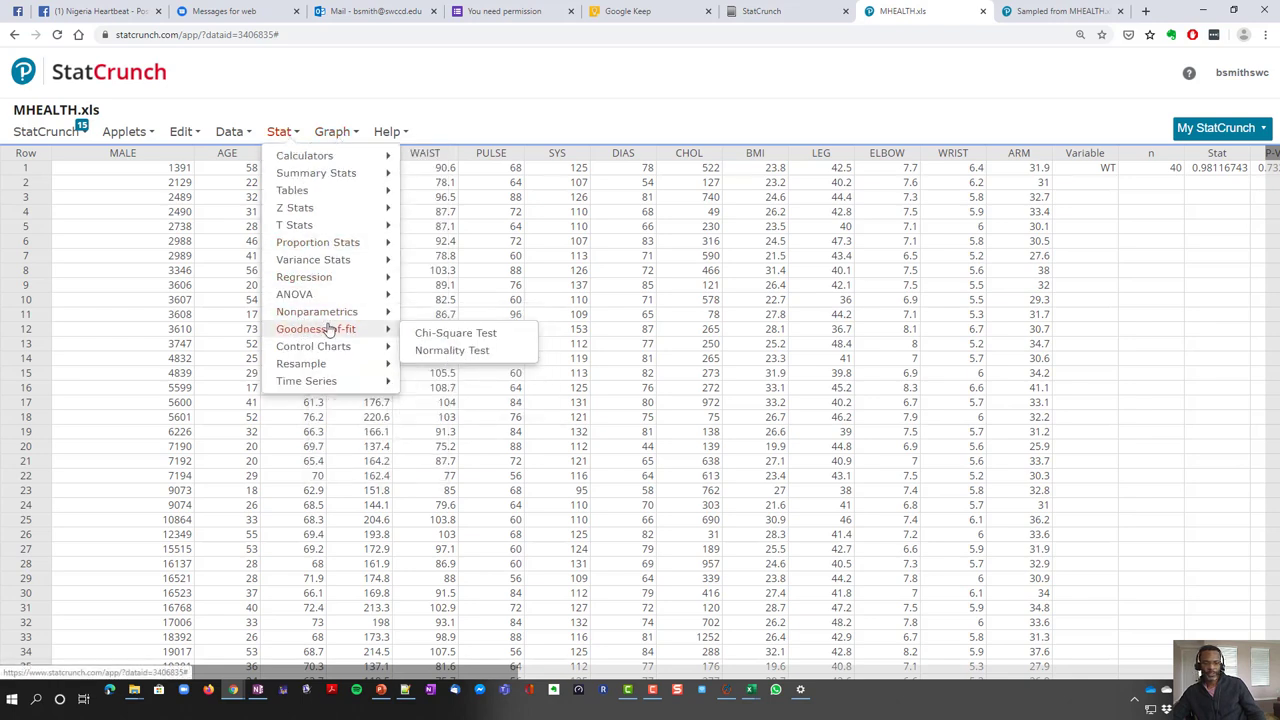
{"action": "left_click", "coordinate": [463, 352]}
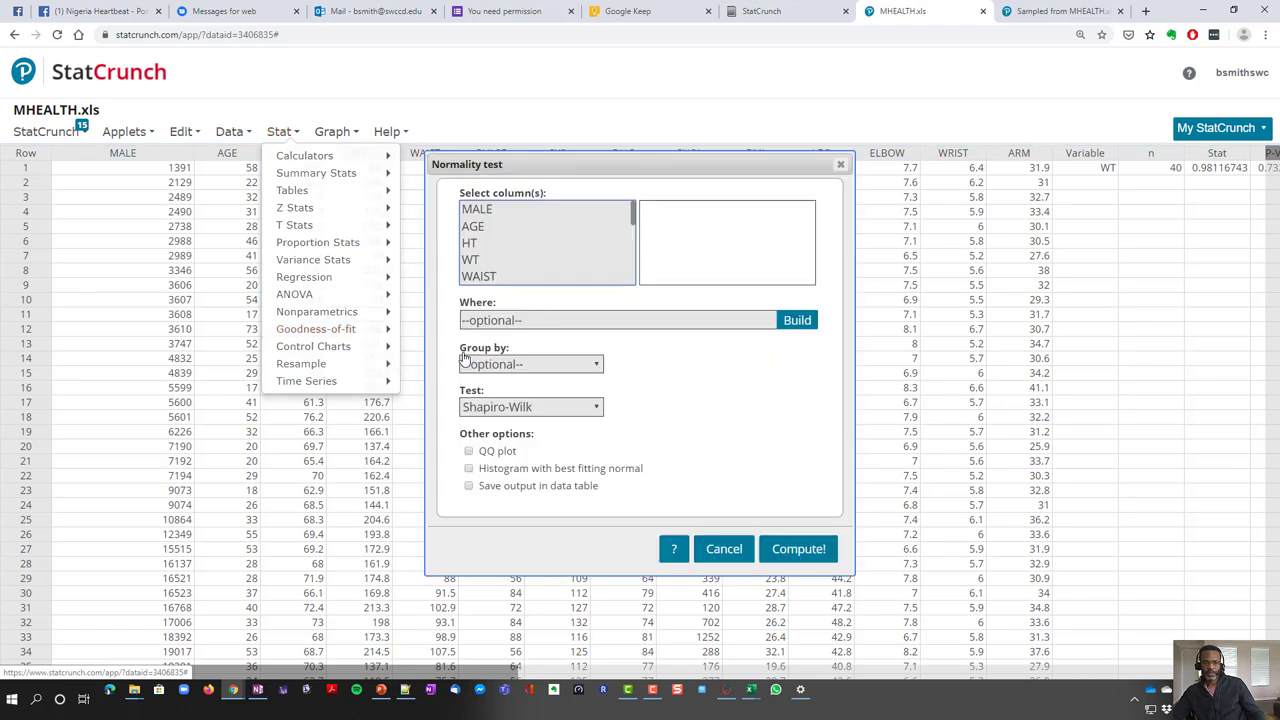
{"action": "left_click", "coordinate": [518, 407]}
{"action": "left_click", "coordinate": [665, 412]}
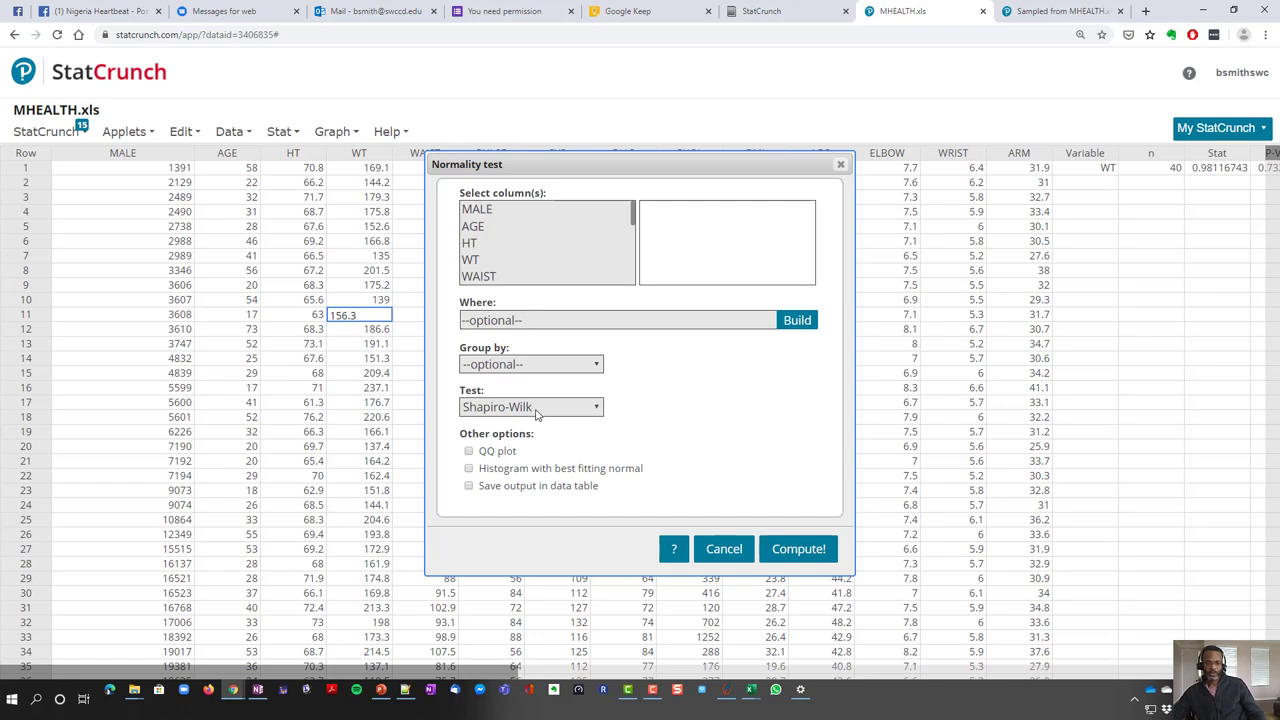
Switch to another Chrome window, search Google for "shapiro wilk test" in a new tab, read the summary, and return to StatCrunch
{"action": "key", "text": "alt+Tab"}
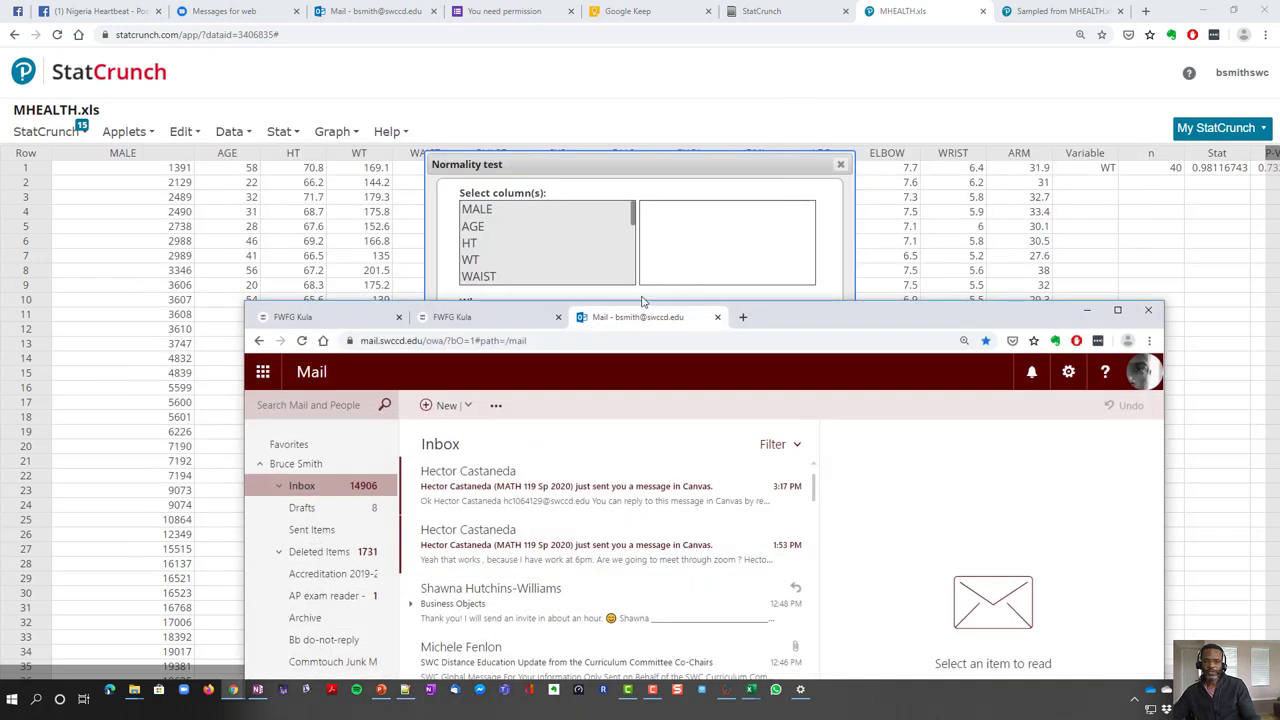
{"action": "left_click", "coordinate": [743, 317]}
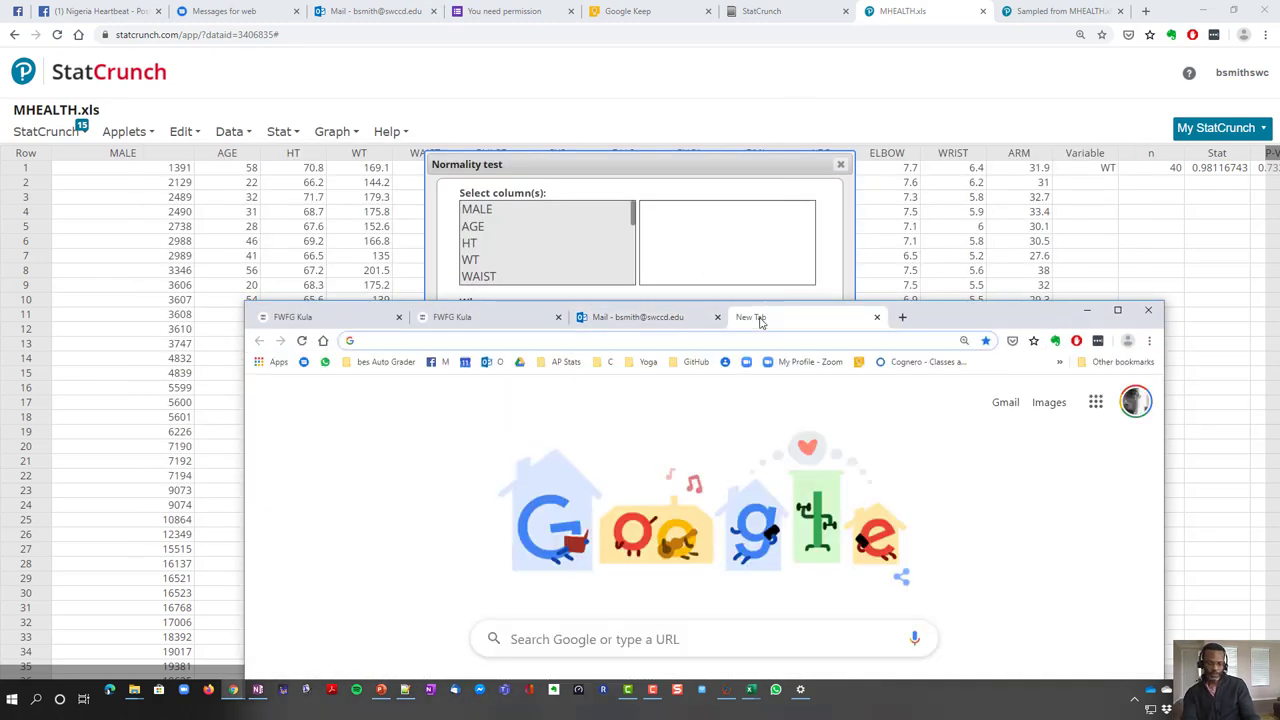
{"action": "type", "text": "shap"}
{"action": "key", "text": "Return"}
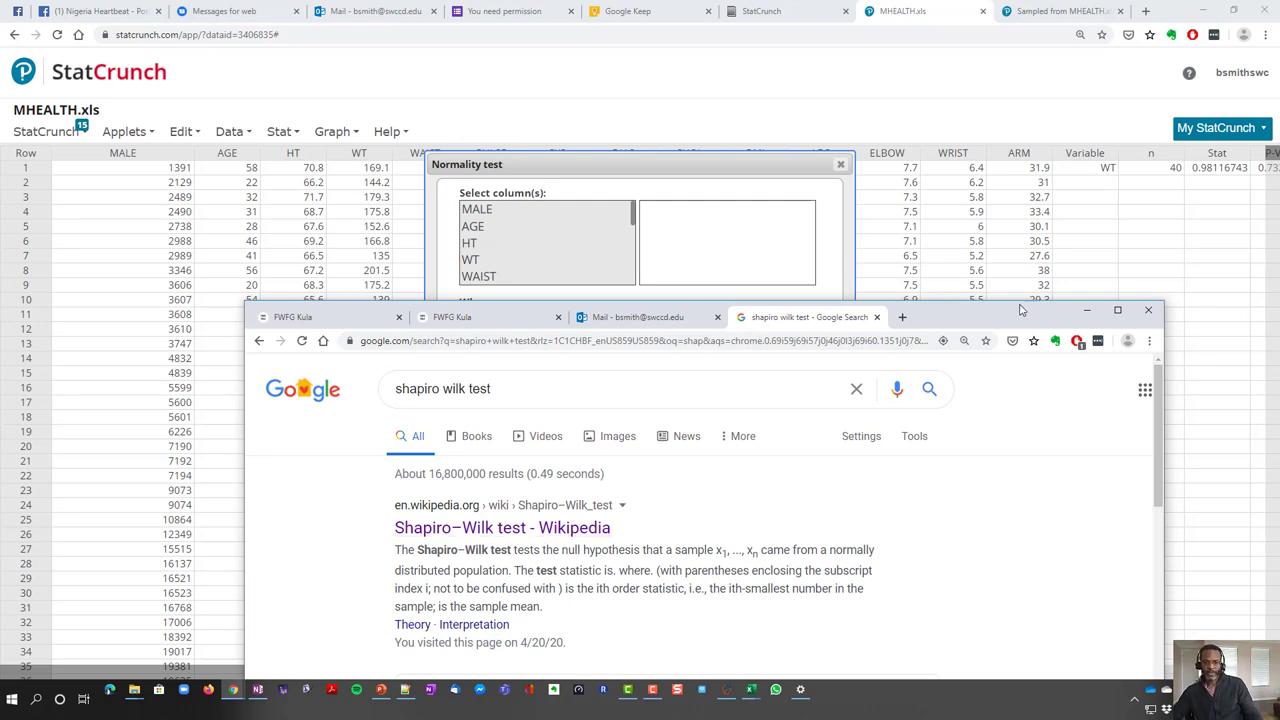
{"action": "left_click", "coordinate": [1088, 311]}
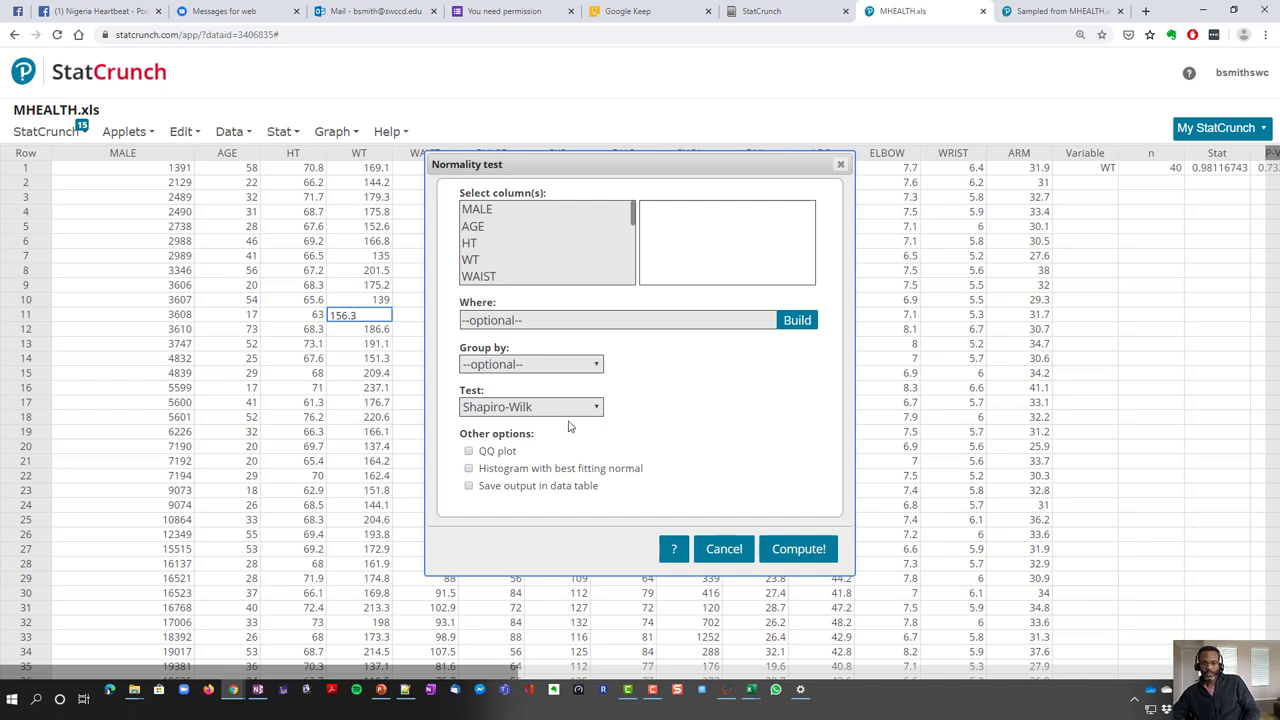
Compute the Shapiro-Wilk test for WT with the QQ plot and histogram with best fitting normal, without saving output to the data table
{"action": "left_click", "coordinate": [509, 470]}
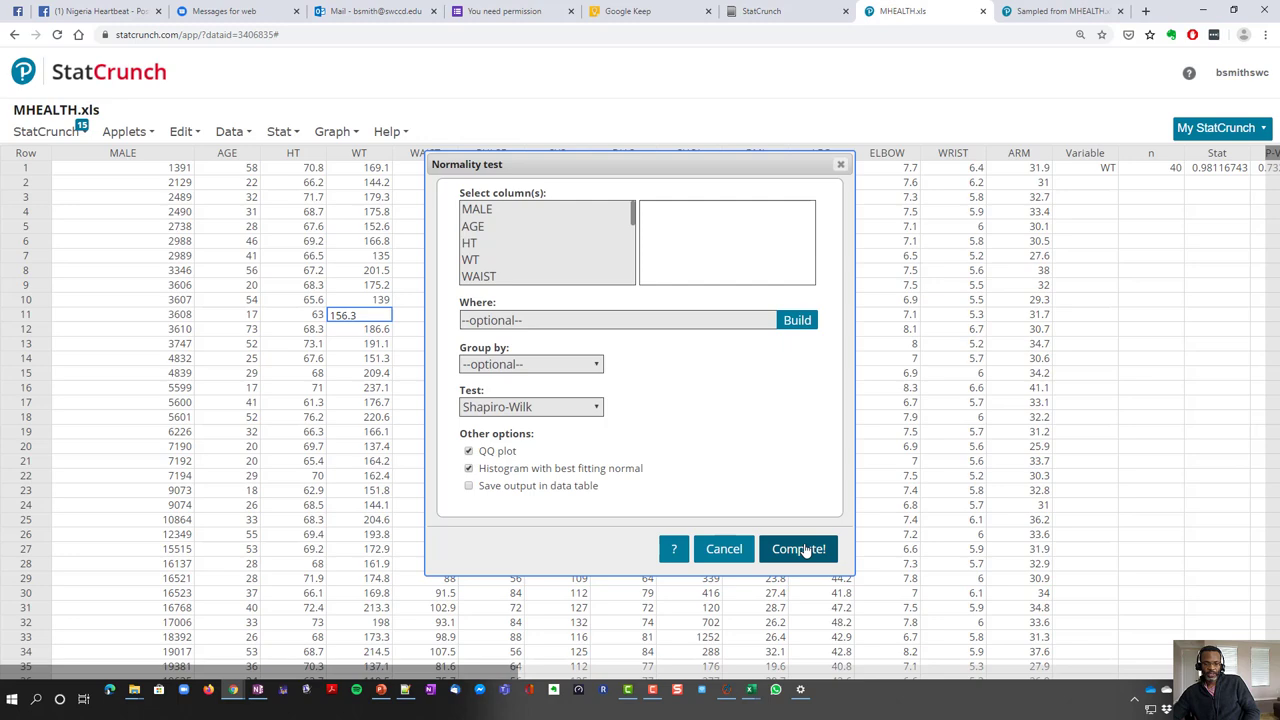
{"action": "left_click", "coordinate": [492, 260]}
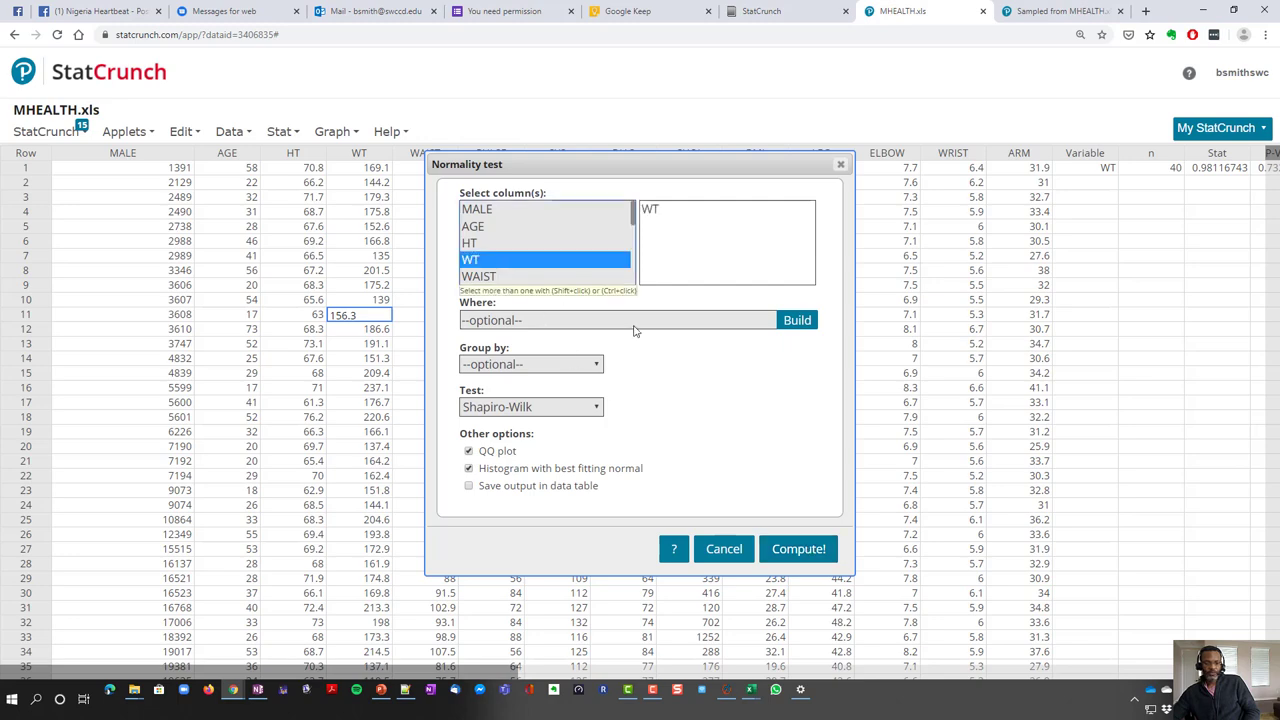
{"action": "left_click", "coordinate": [812, 550]}
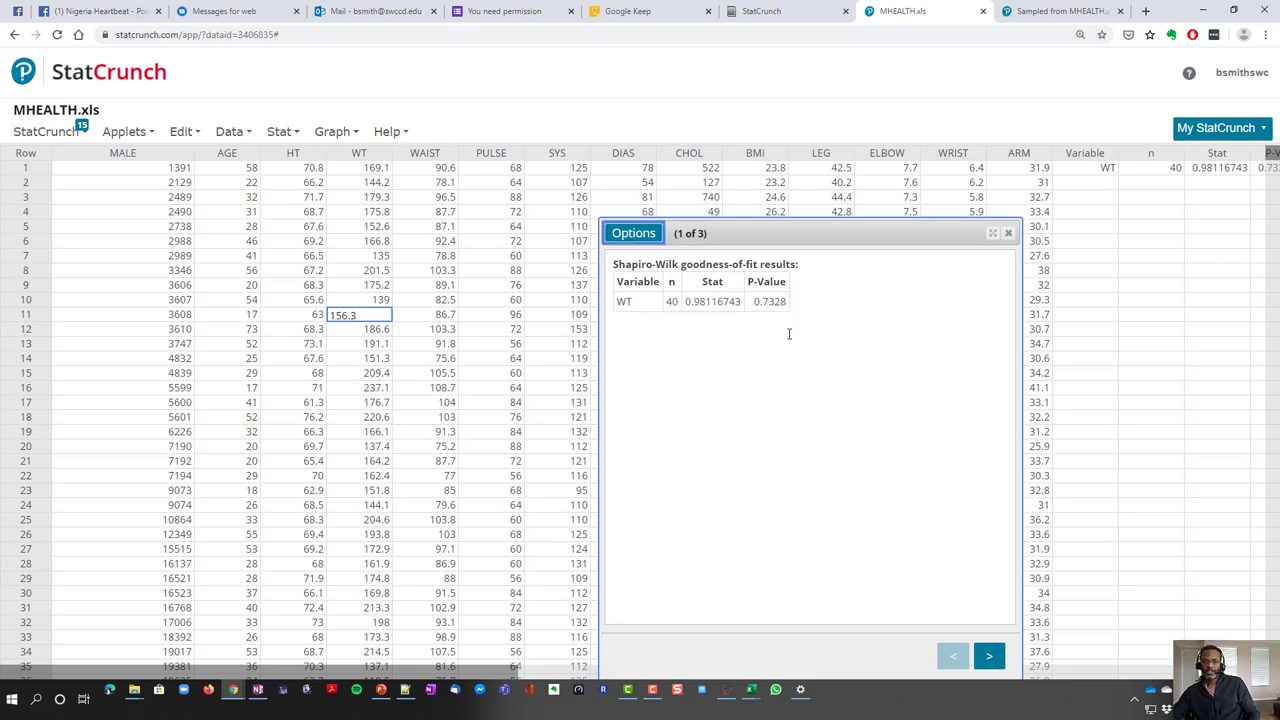
Examine the WT test statistic and P-value, the QQ plot, and the histogram with its normal curve, and close the results
{"action": "key", "text": "ctrl+plus"}
{"action": "key", "text": "ctrl+plus"}
{"action": "key", "text": "ctrl+plus"}
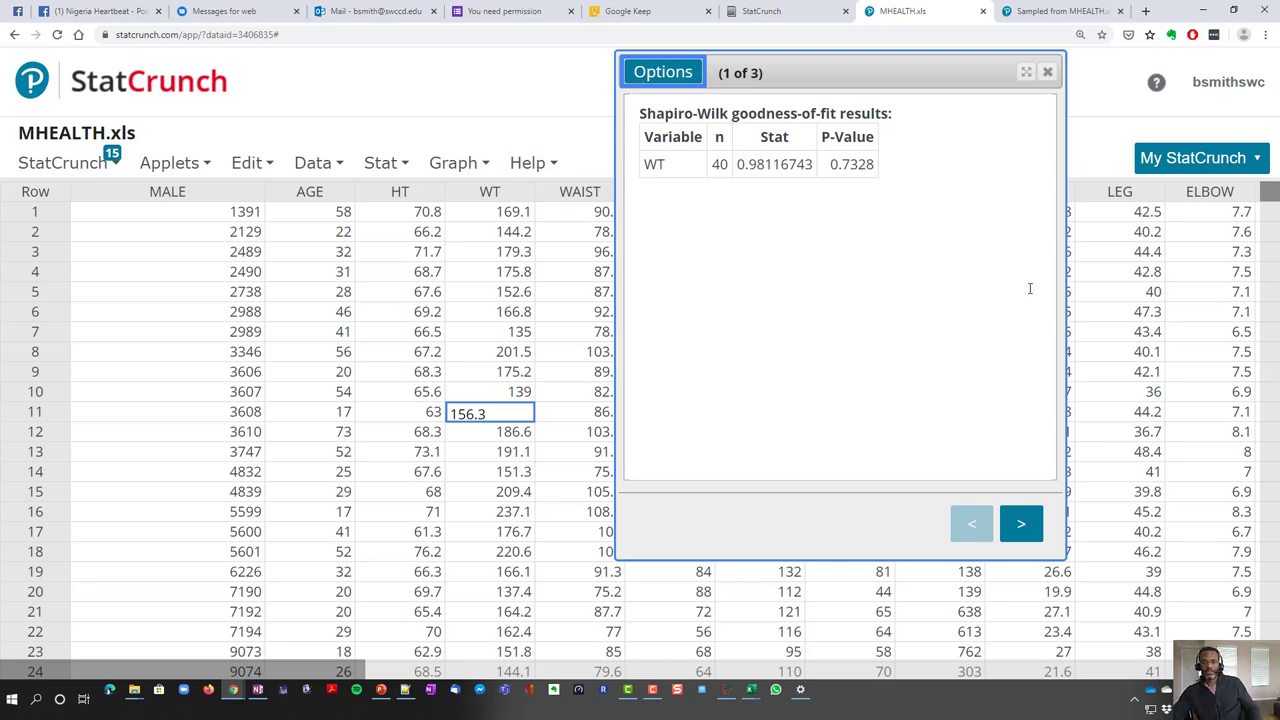
{"action": "key", "text": "ctrl+minus"}
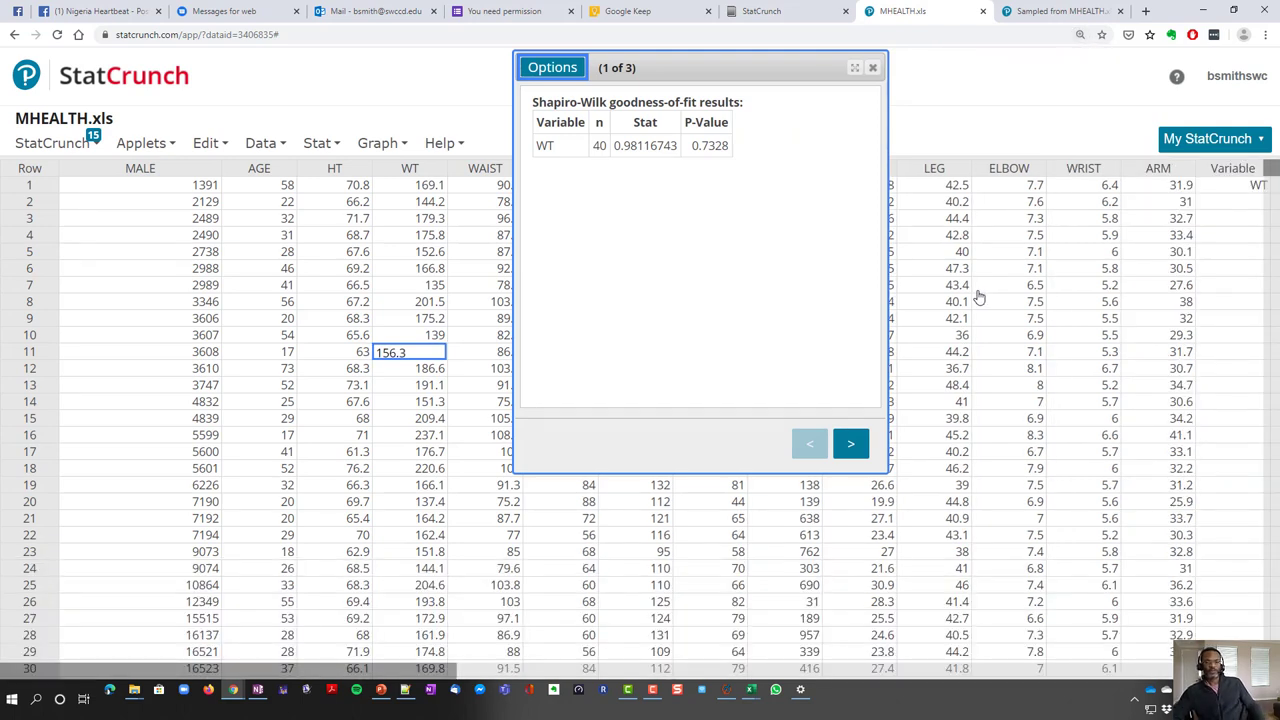
{"action": "left_click", "coordinate": [868, 450]}
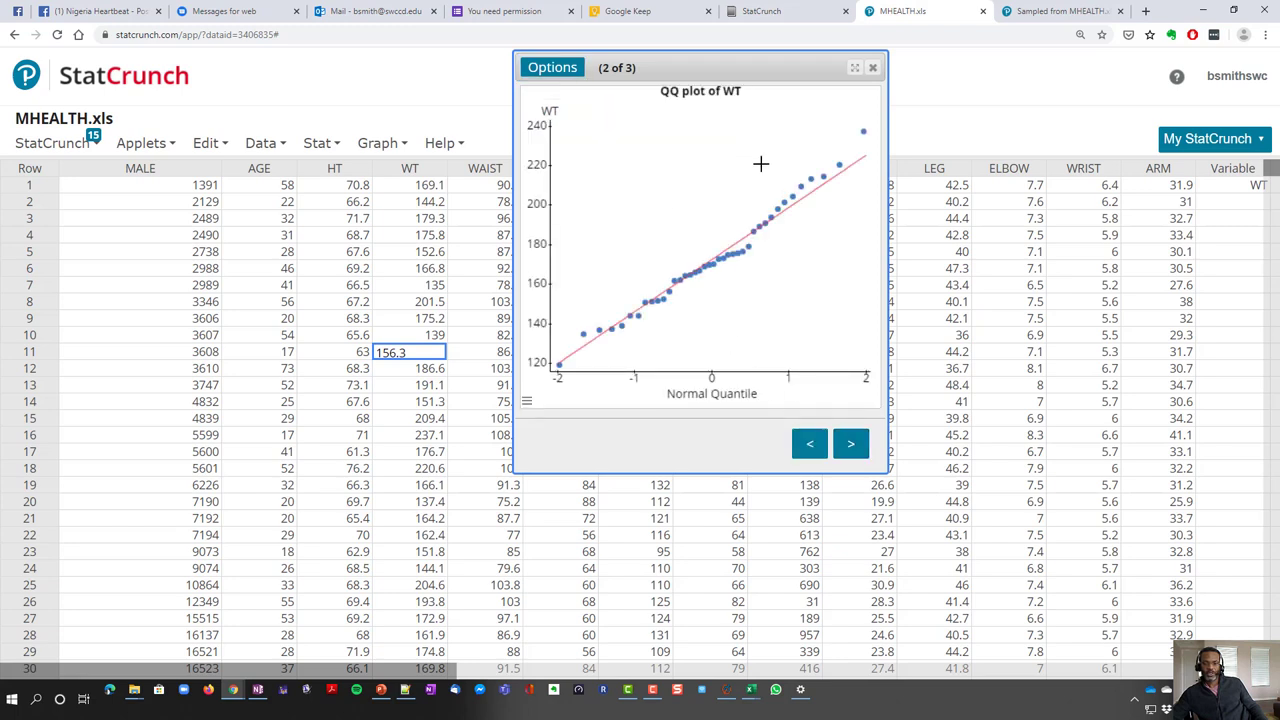
{"action": "left_click", "coordinate": [851, 447]}
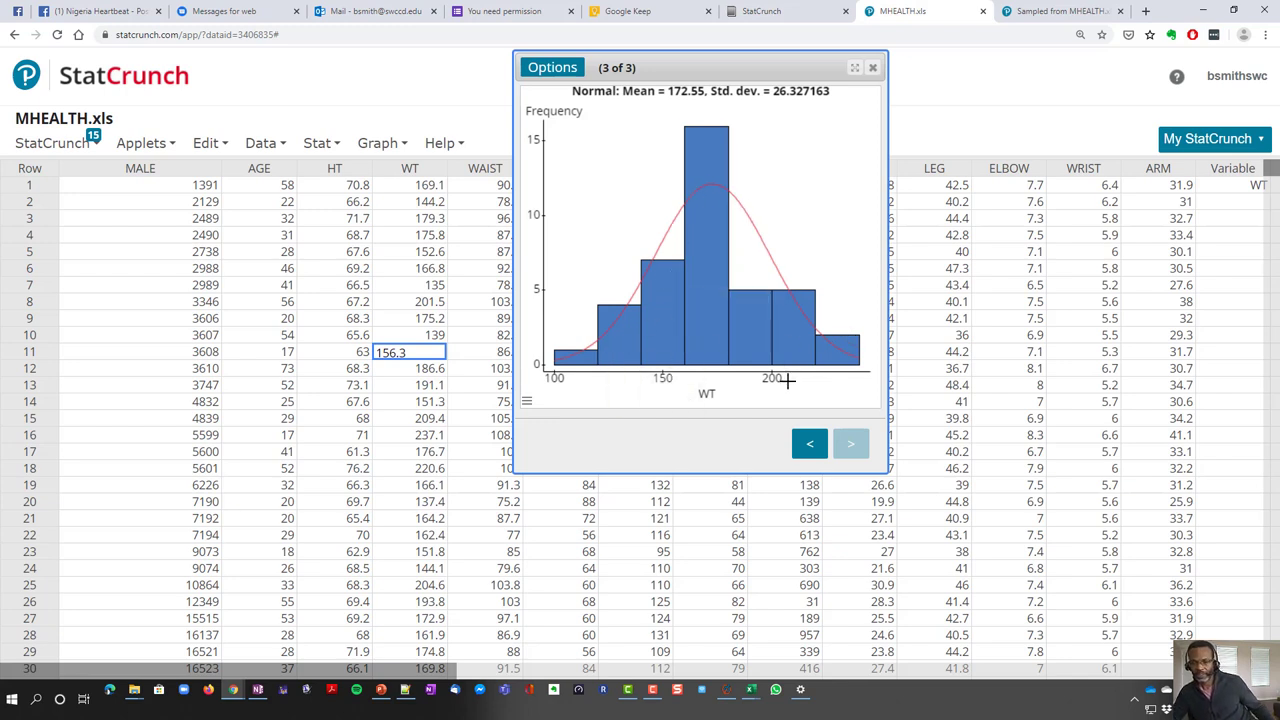
{"action": "left_click", "coordinate": [872, 67]}
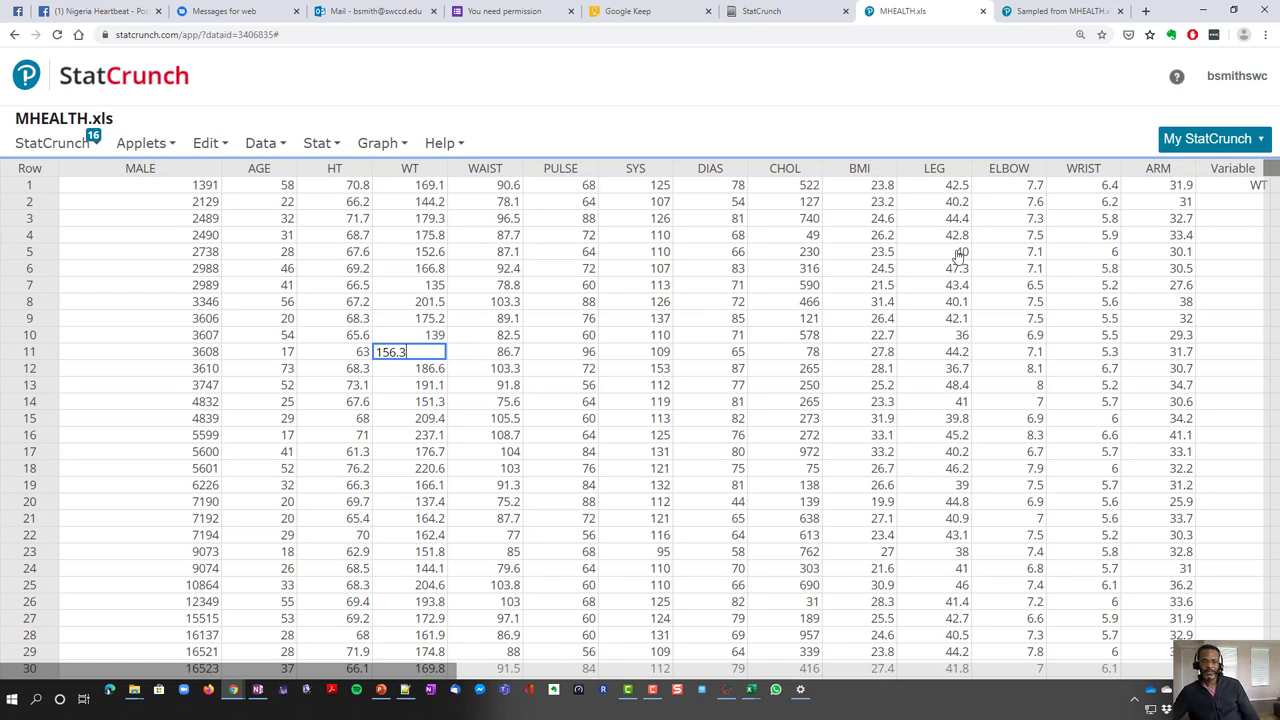
Check the summary statistics of the three WT samples, and create a sampling distributions applet in MHEALTH.xls using the WT column as population
{"action": "left_click", "coordinate": [1060, 10]}
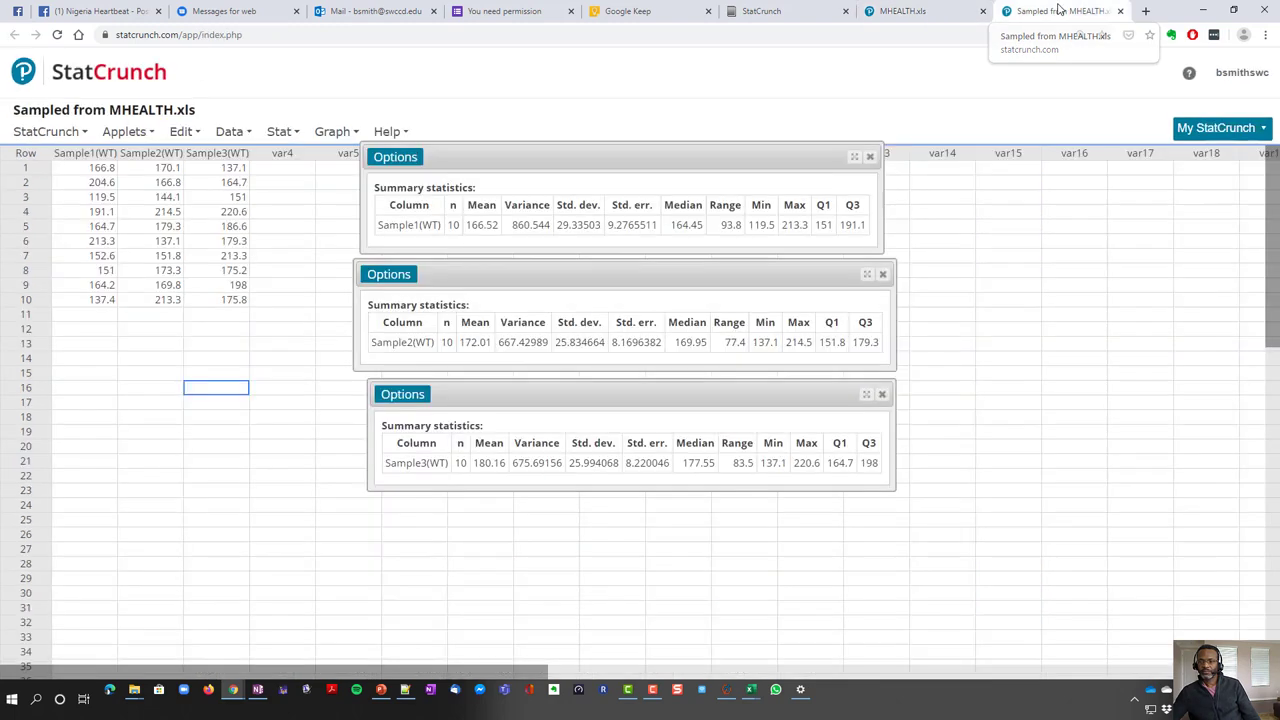
{"action": "left_click", "coordinate": [902, 12]}
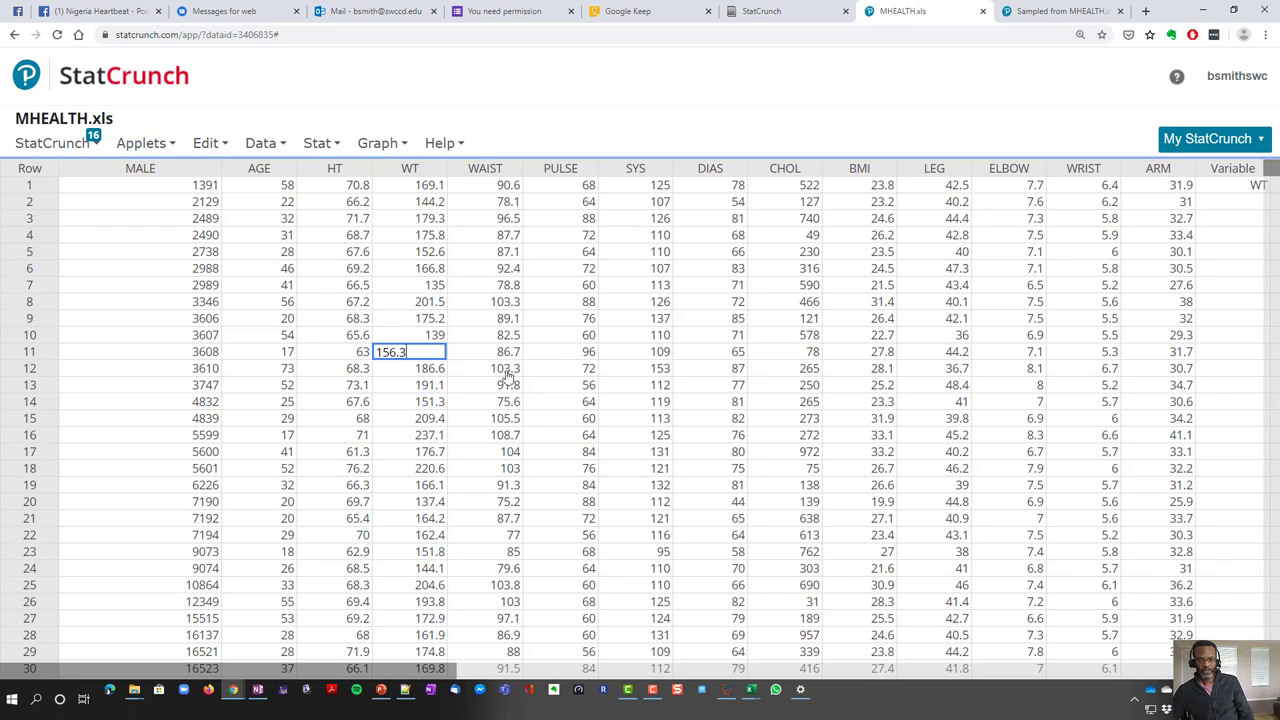
{"action": "left_click", "coordinate": [148, 150]}
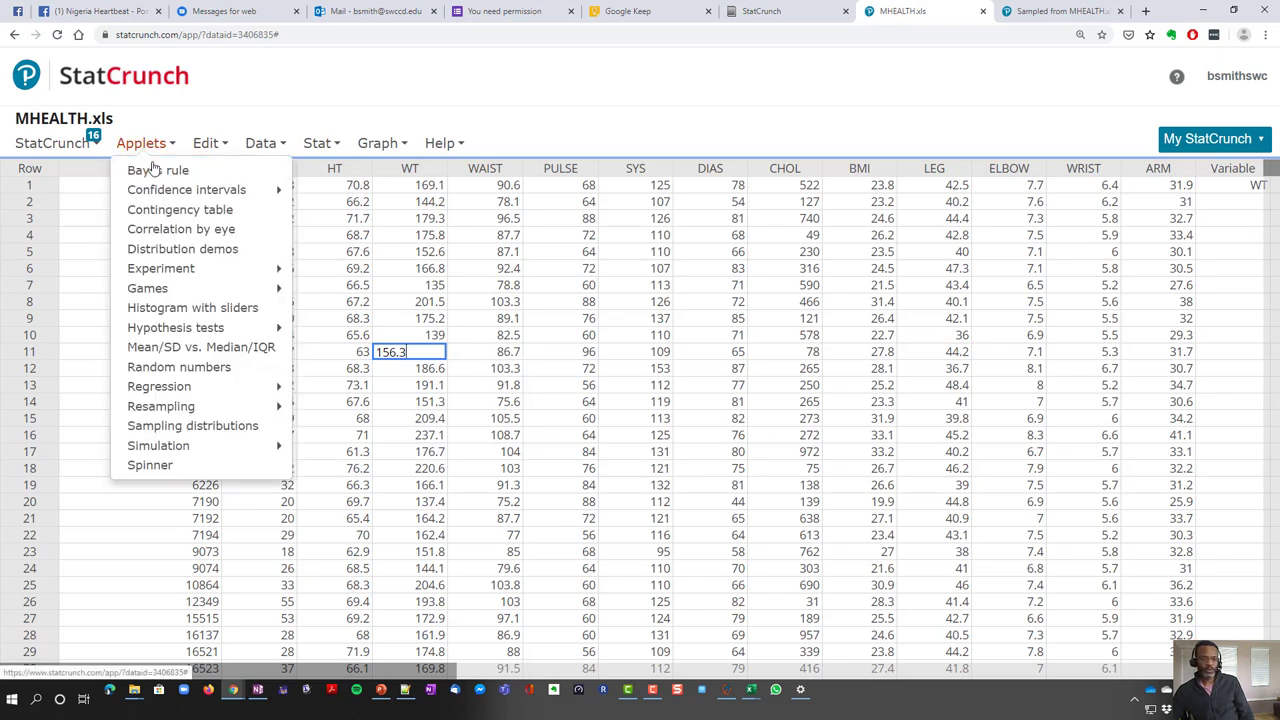
{"action": "left_click", "coordinate": [195, 428]}
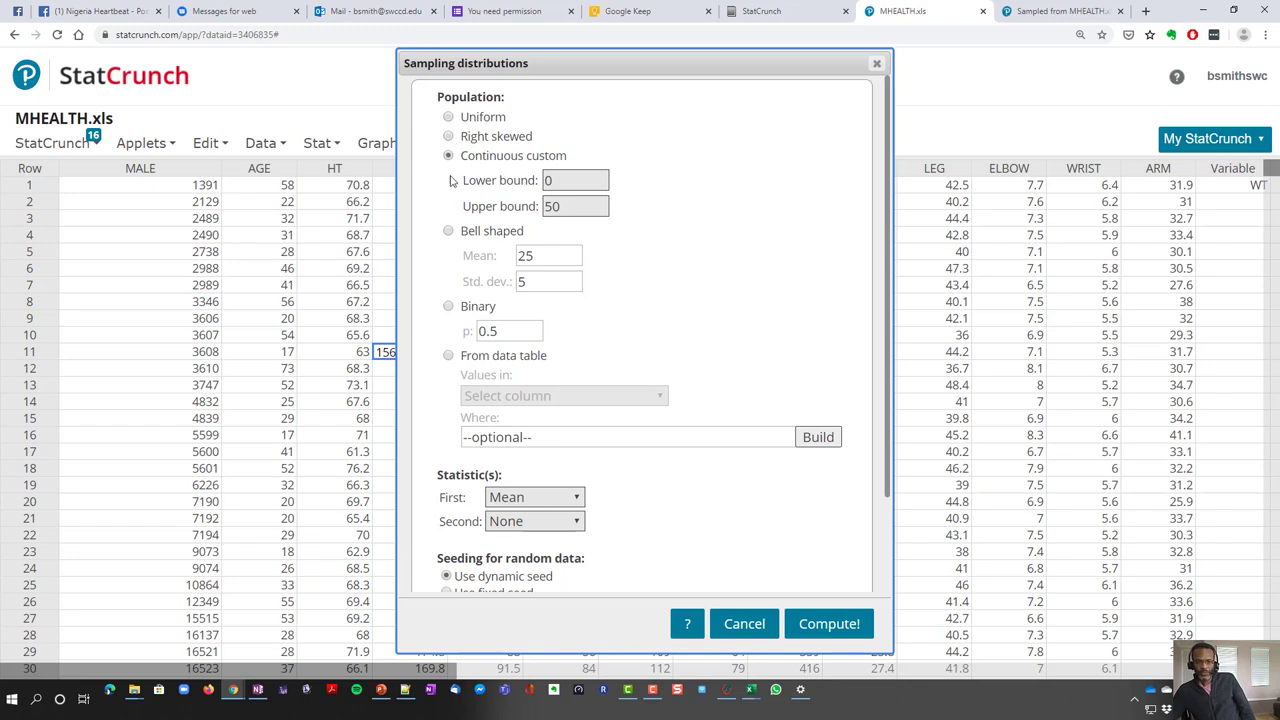
{"action": "left_click", "coordinate": [448, 356]}
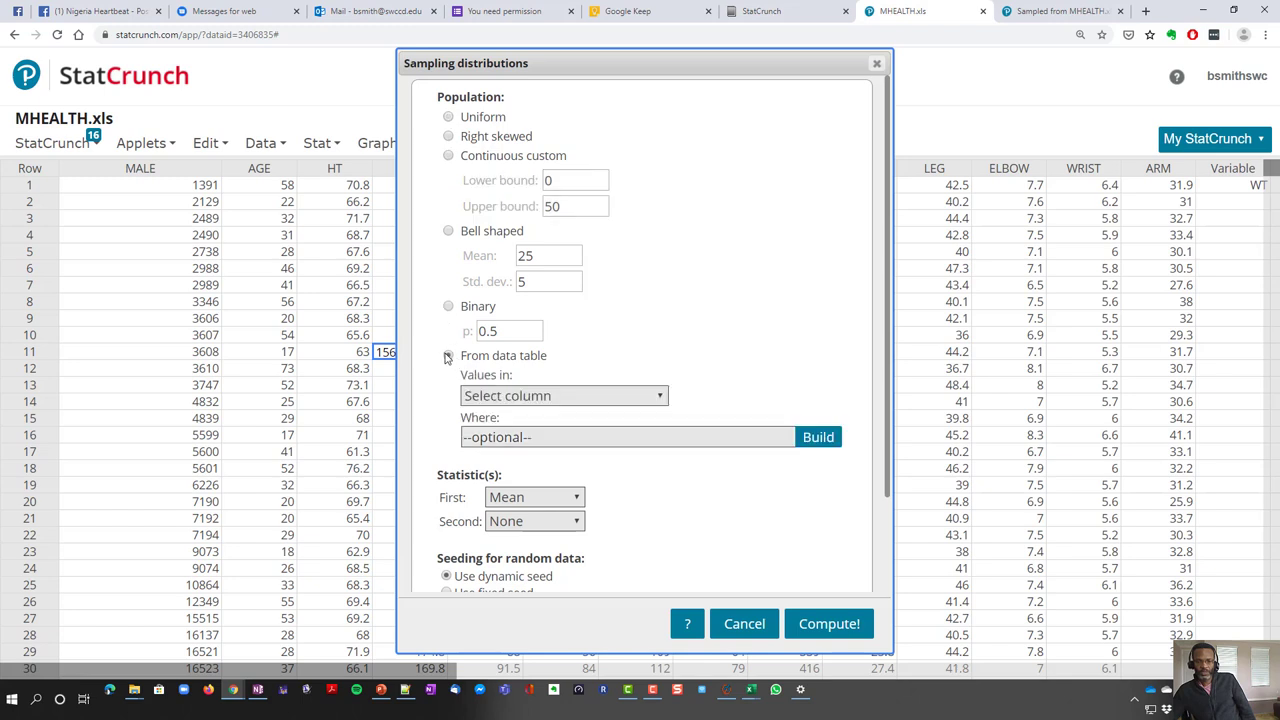
{"action": "left_click", "coordinate": [511, 395]}
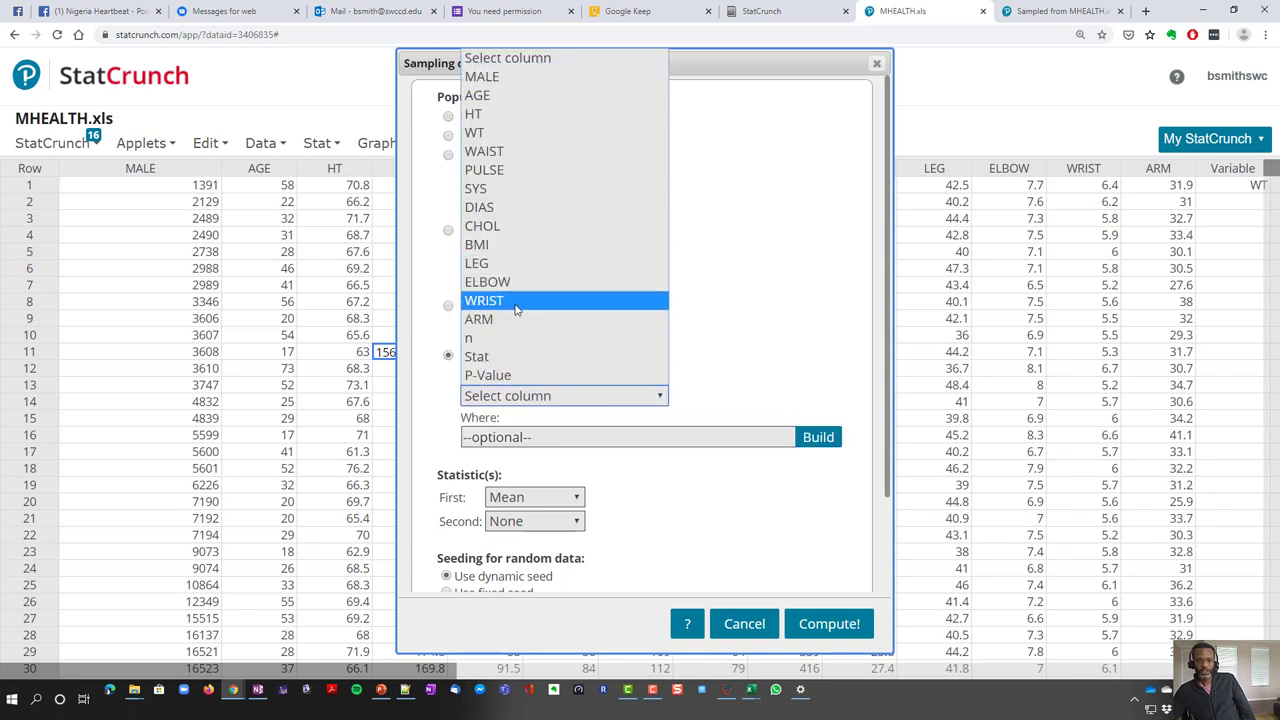
{"action": "left_click", "coordinate": [474, 132]}
{"action": "left_click", "coordinate": [829, 623]}
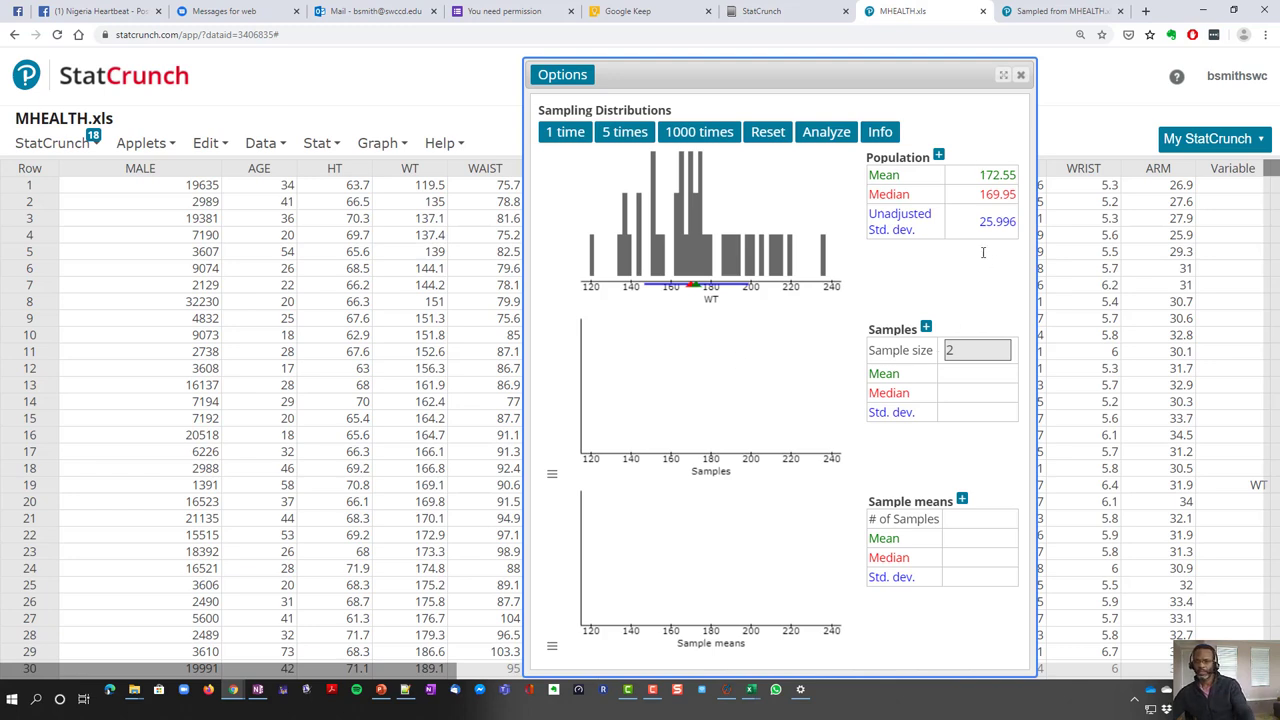
Set the applet's sample size to 10 and draw one sample from the WT population
{"action": "left_click_drag", "start_coordinate": [963, 344], "coordinate": [928, 351]}
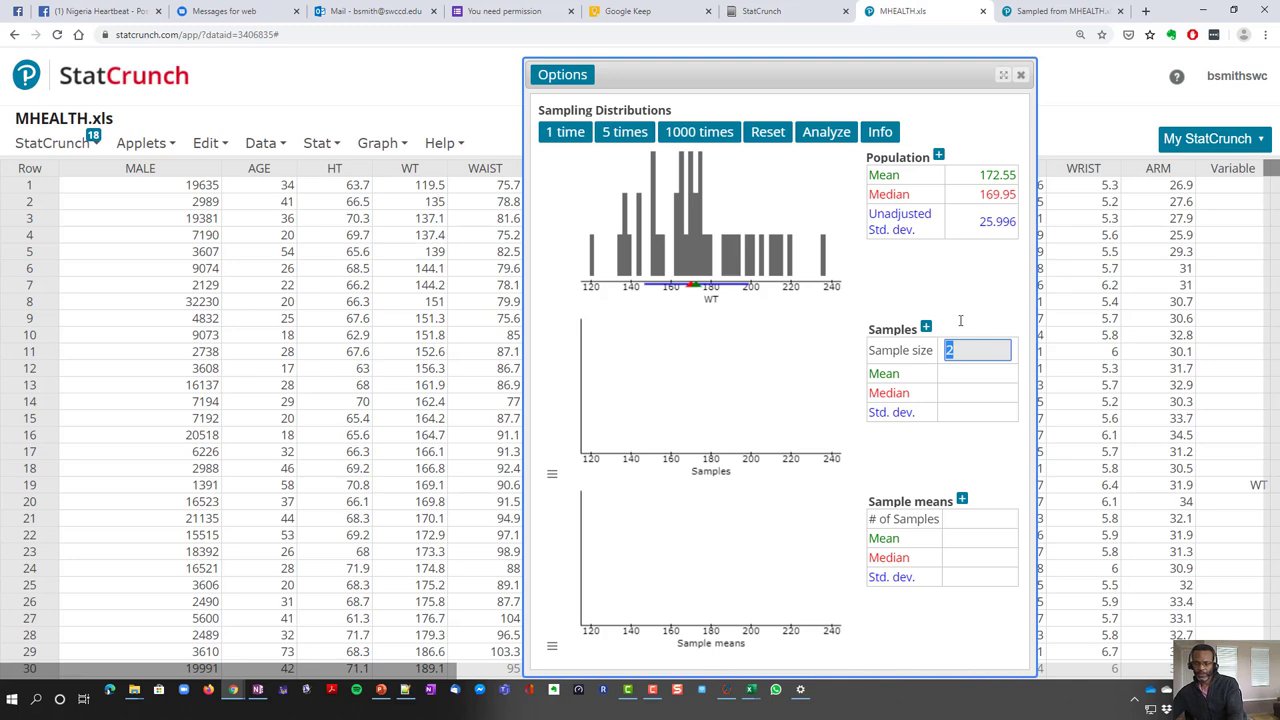
{"action": "type", "text": "10"}
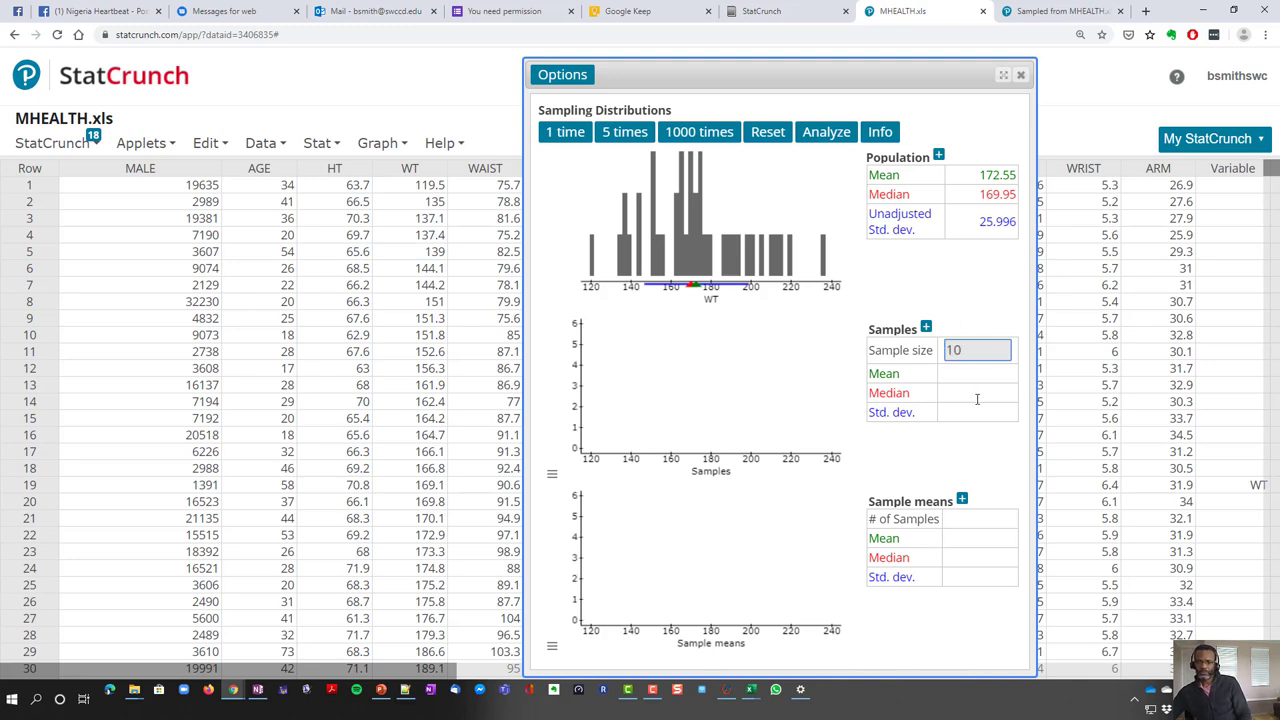
{"action": "left_click", "coordinate": [969, 377]}
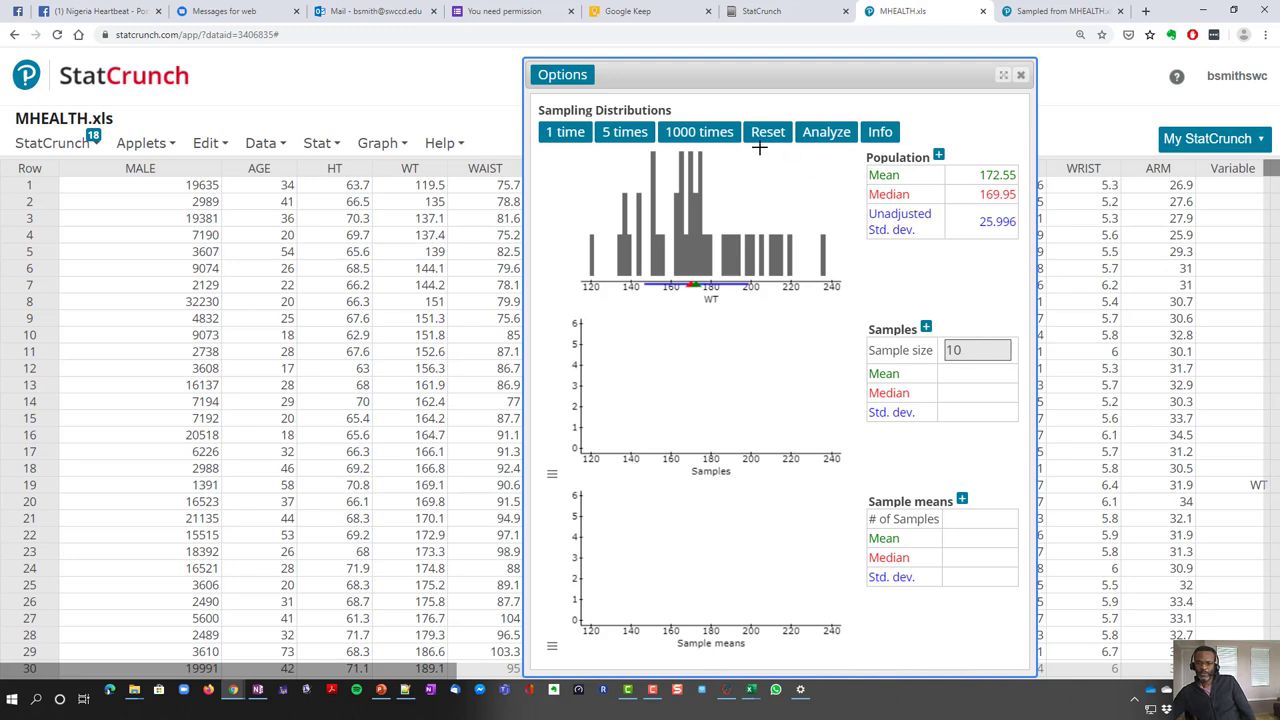
{"action": "left_click", "coordinate": [563, 144]}
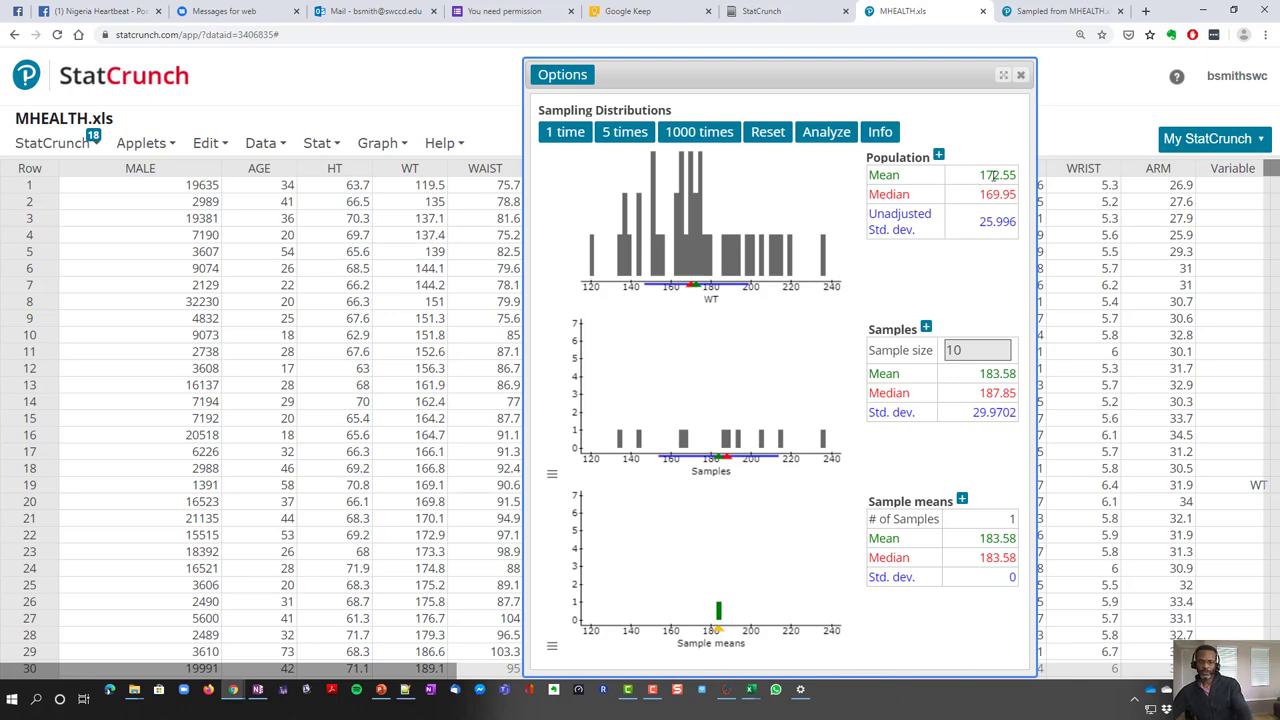
Switch to the Book1 Excel workbook, review the three sample means in B3:B5, and return to the StatCrunch sampling distributions applet
{"action": "key", "text": "alt+Tab"}
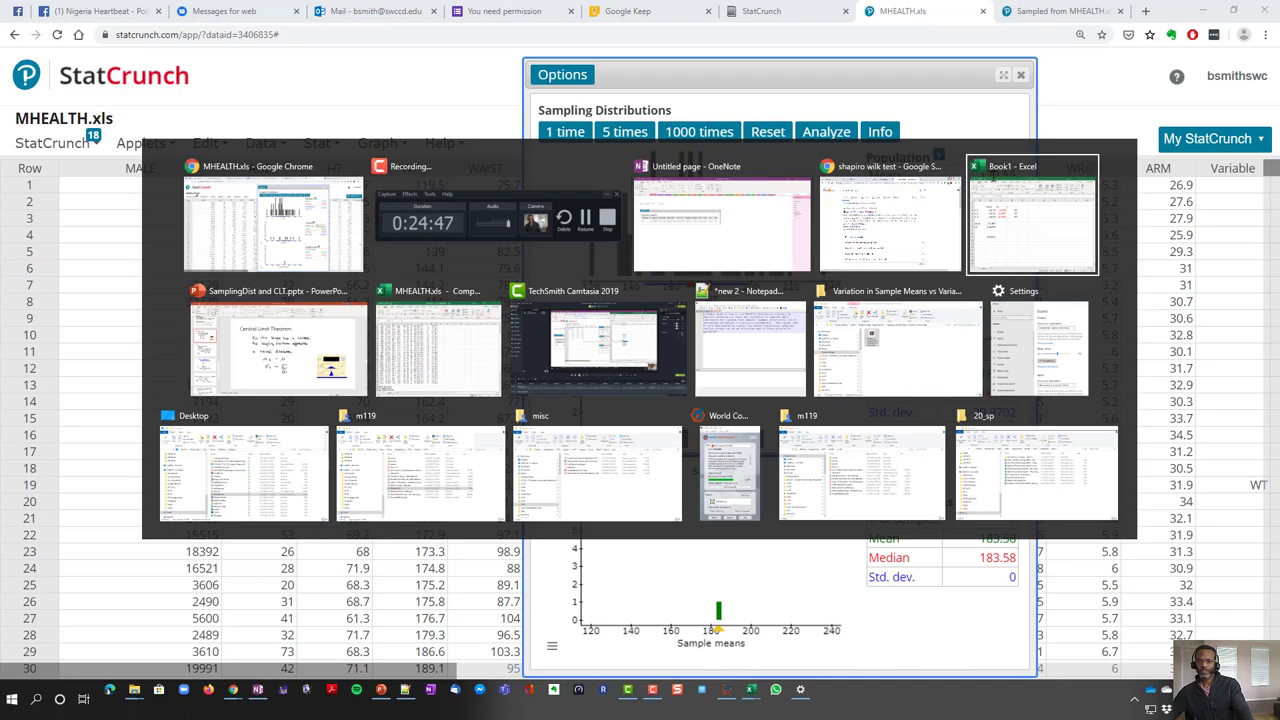
{"action": "left_click", "coordinate": [1030, 220]}
{"action": "left_click", "coordinate": [905, 310]}
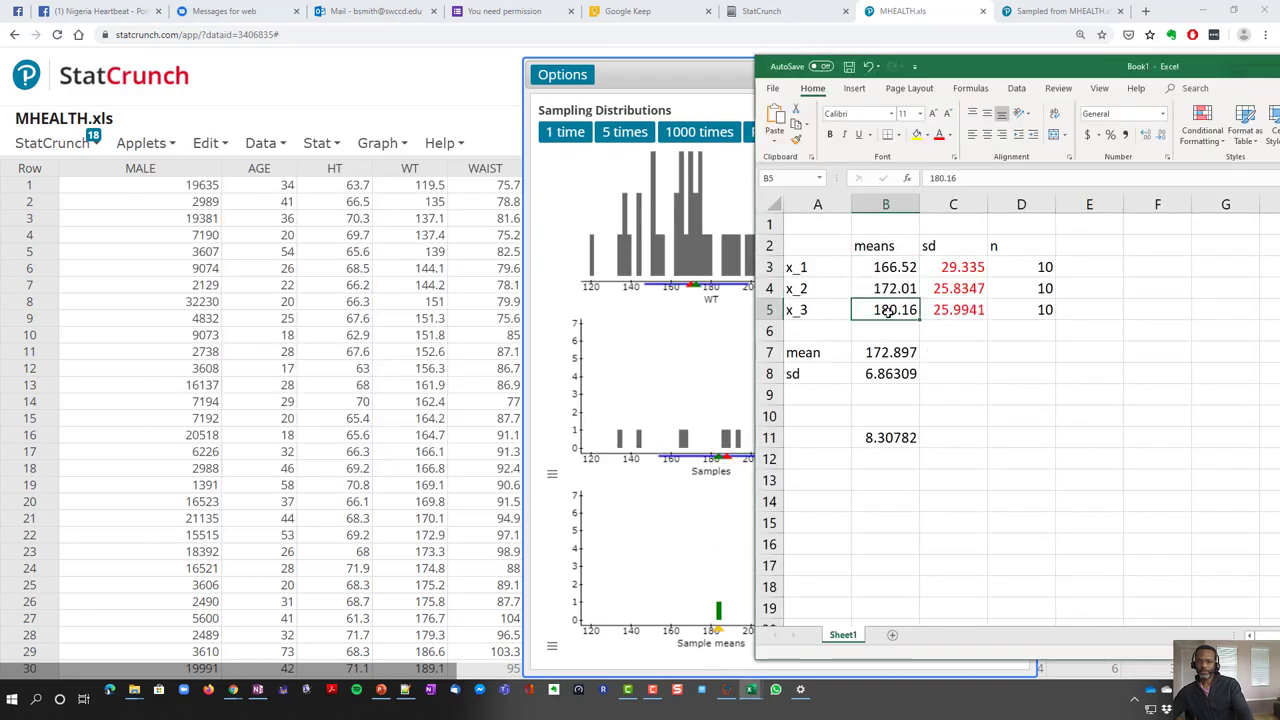
{"action": "left_click_drag", "start_coordinate": [893, 270], "coordinate": [888, 309]}
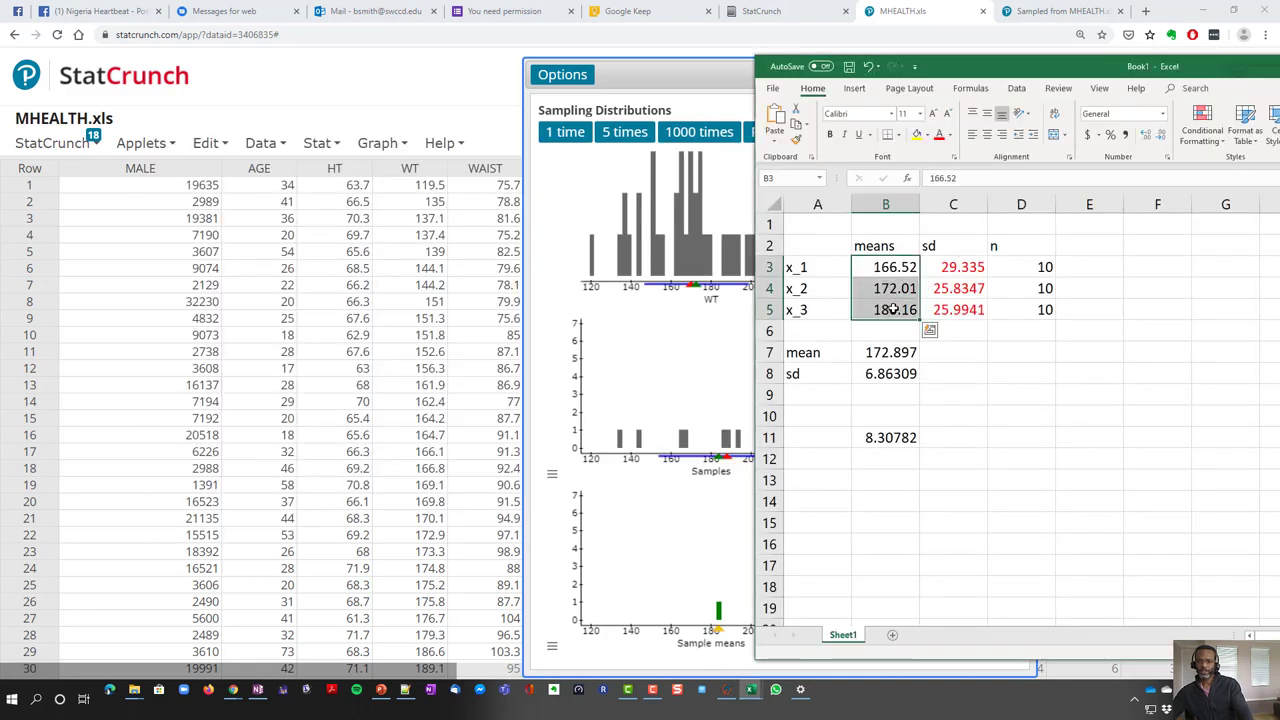
{"action": "key", "text": "alt+Tab"}
{"action": "key", "text": "alt+Tab"}
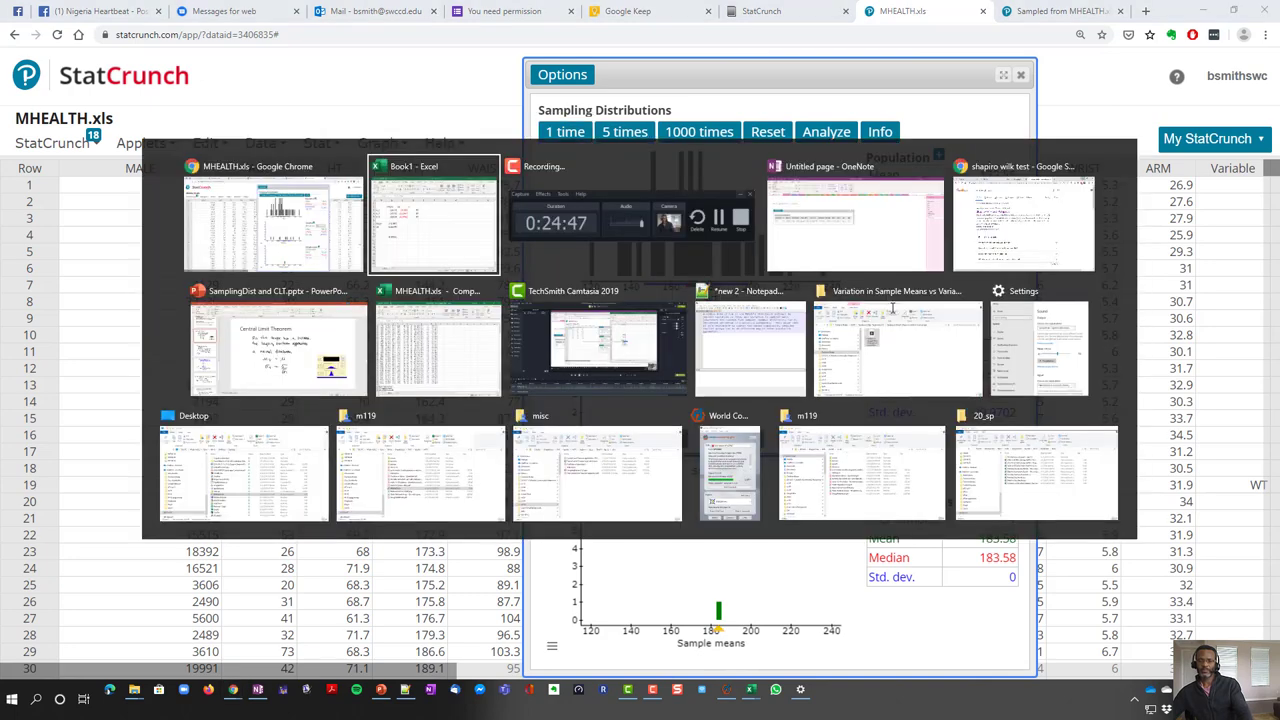
{"action": "key", "text": "alt+shift+Tab"}
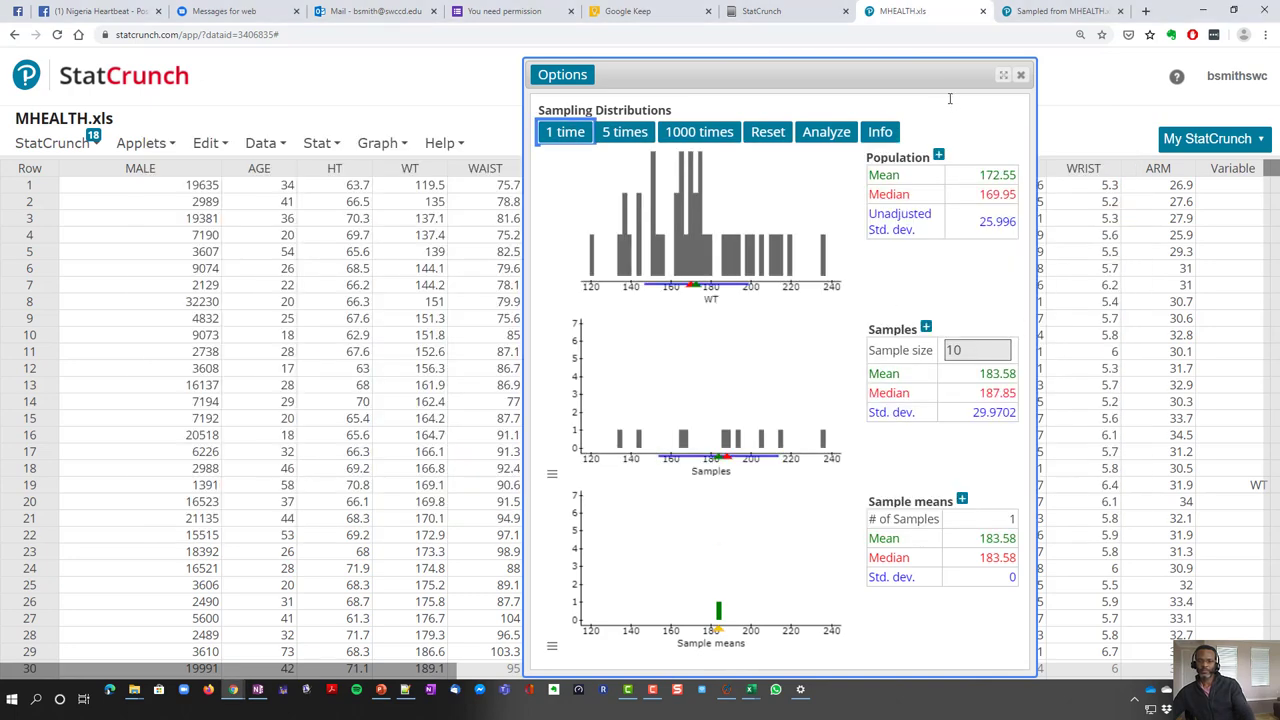
Draw one more sample of size 10 from the WT population in the sampling distributions applet
{"action": "left_click", "coordinate": [922, 80]}
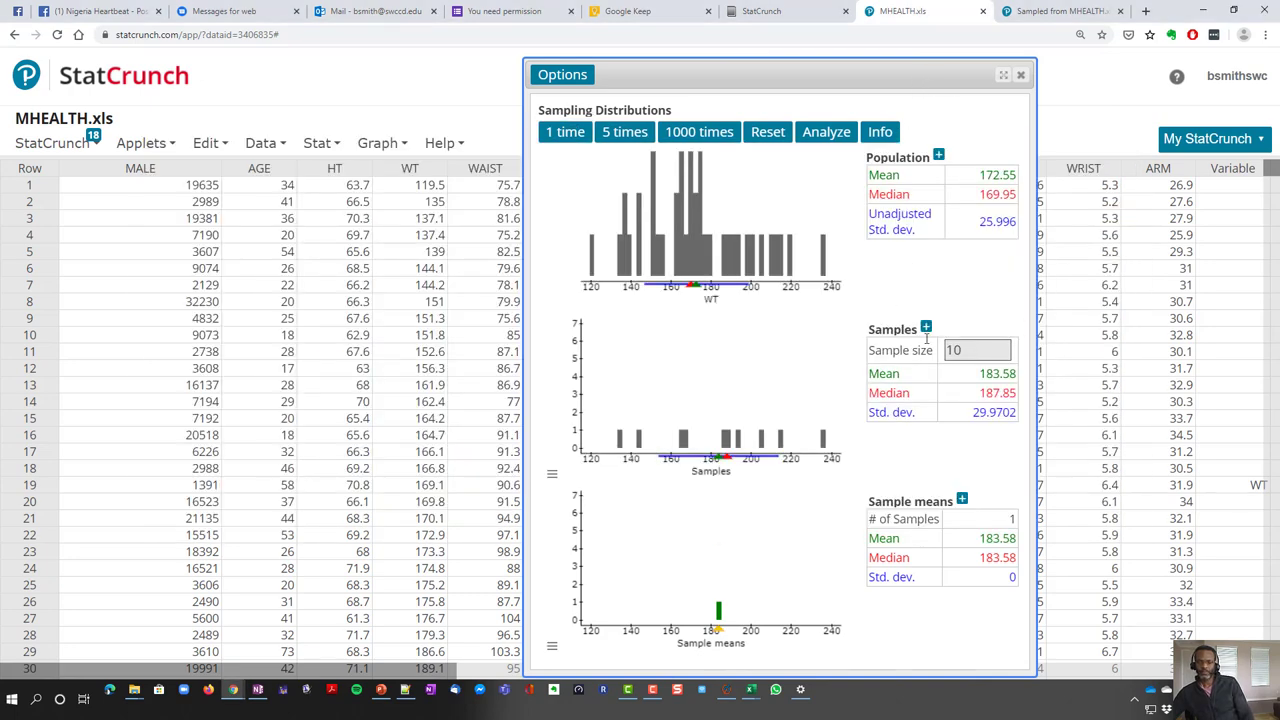
{"action": "left_click", "coordinate": [563, 134]}
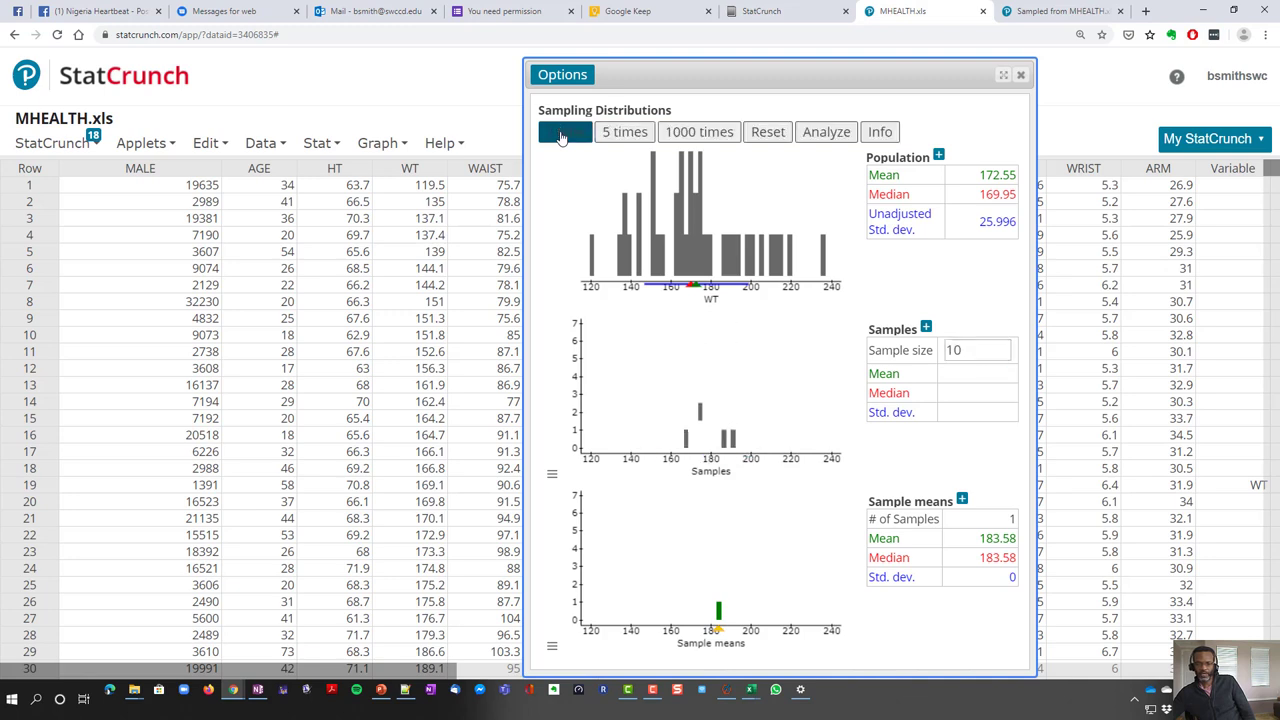